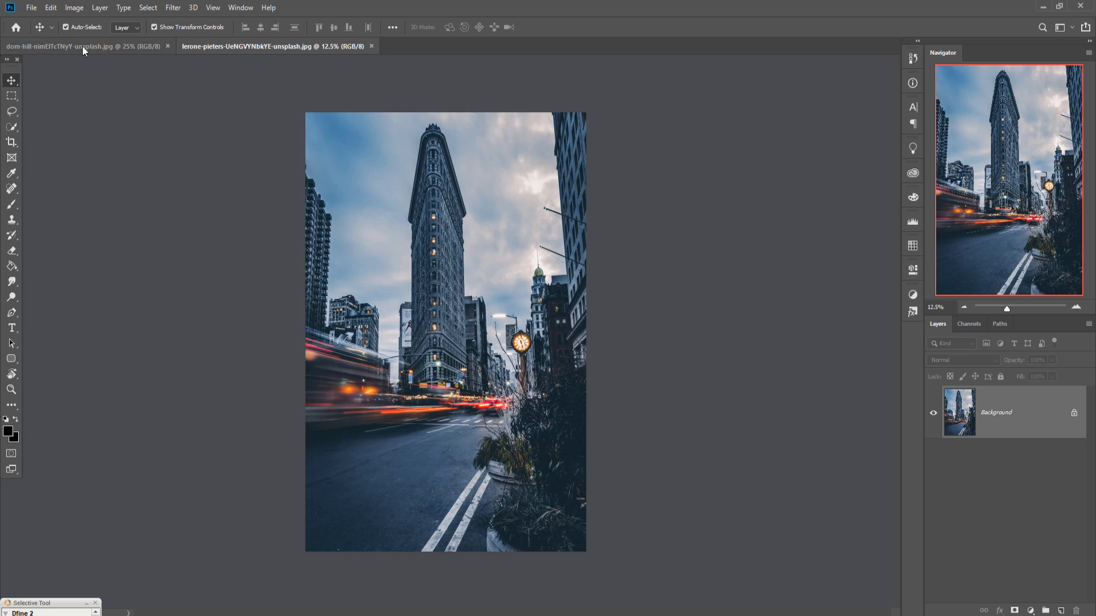
- Extend the canvas of the dom-hill photo outward on both sides with the Crop tool, adding a blank strip on each side
click(82, 46)
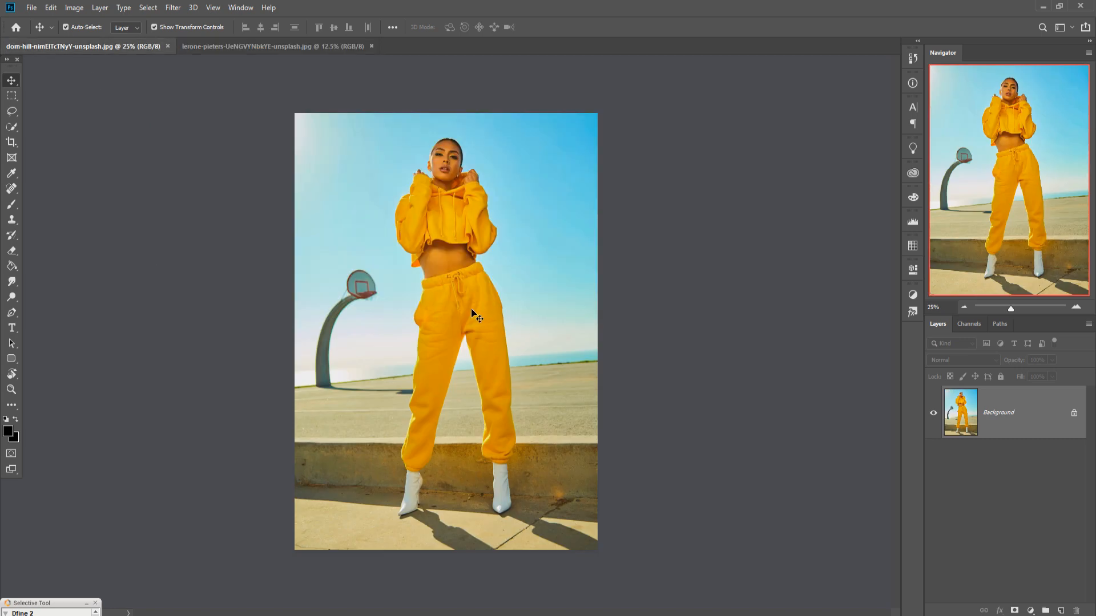
click(11, 142)
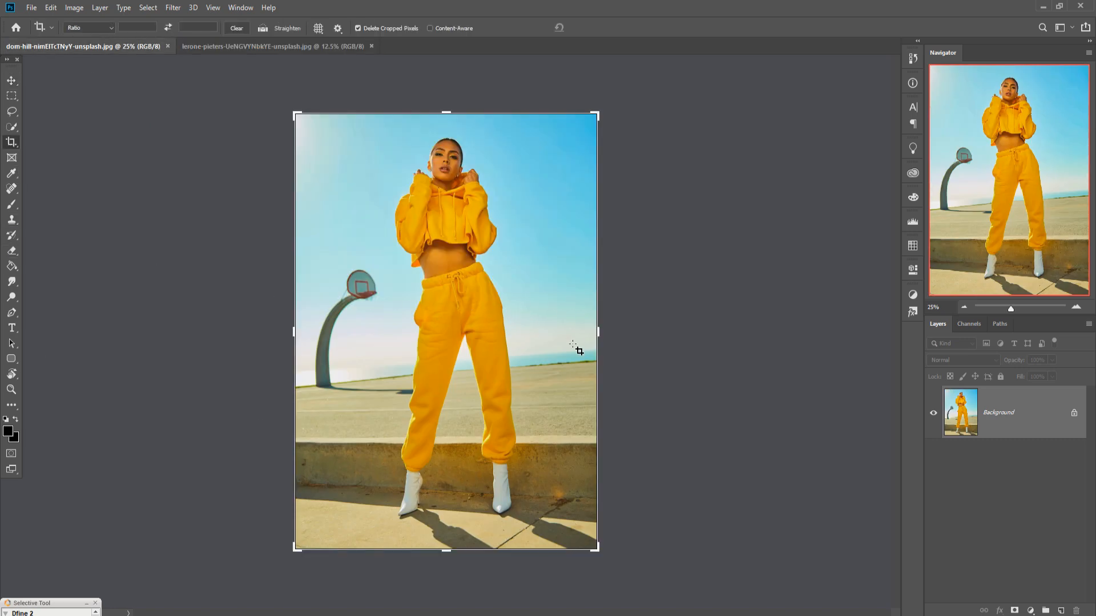
drag(602, 337, 618, 338)
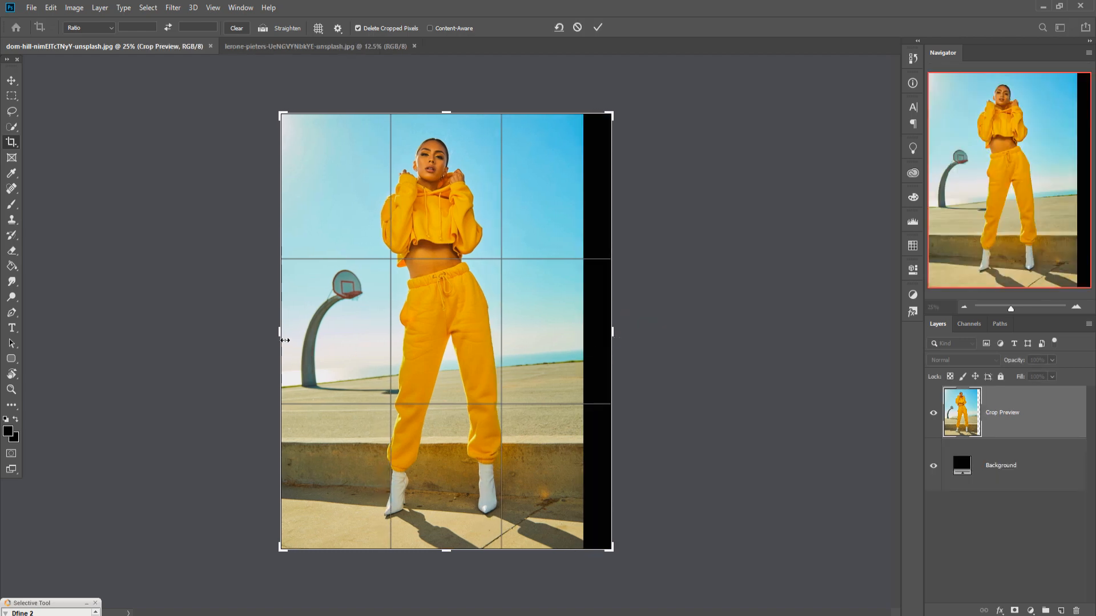
drag(284, 340, 261, 341)
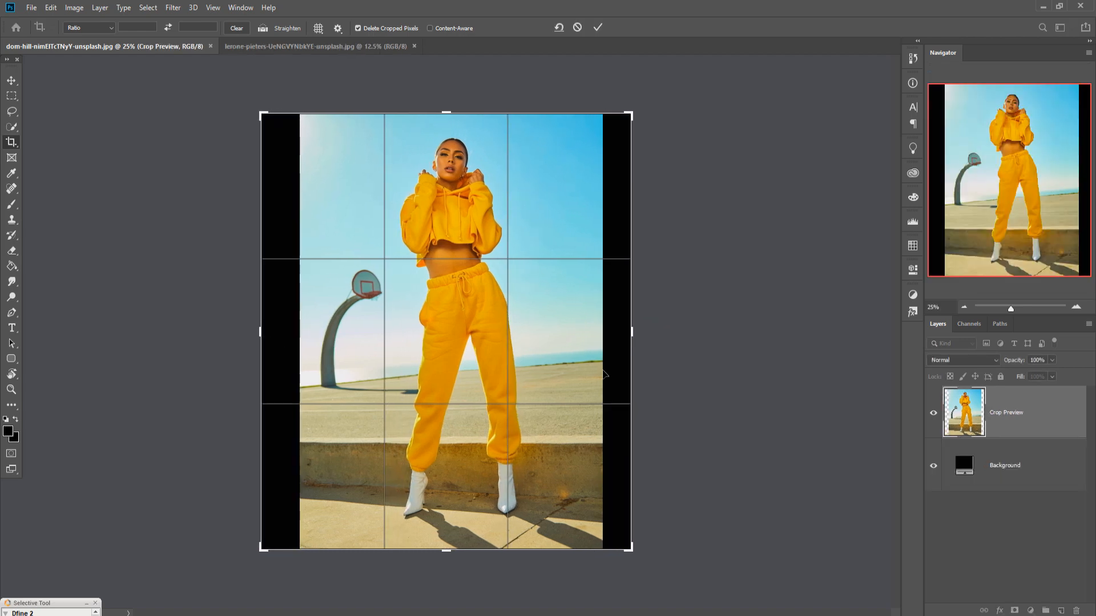
drag(636, 338, 641, 340)
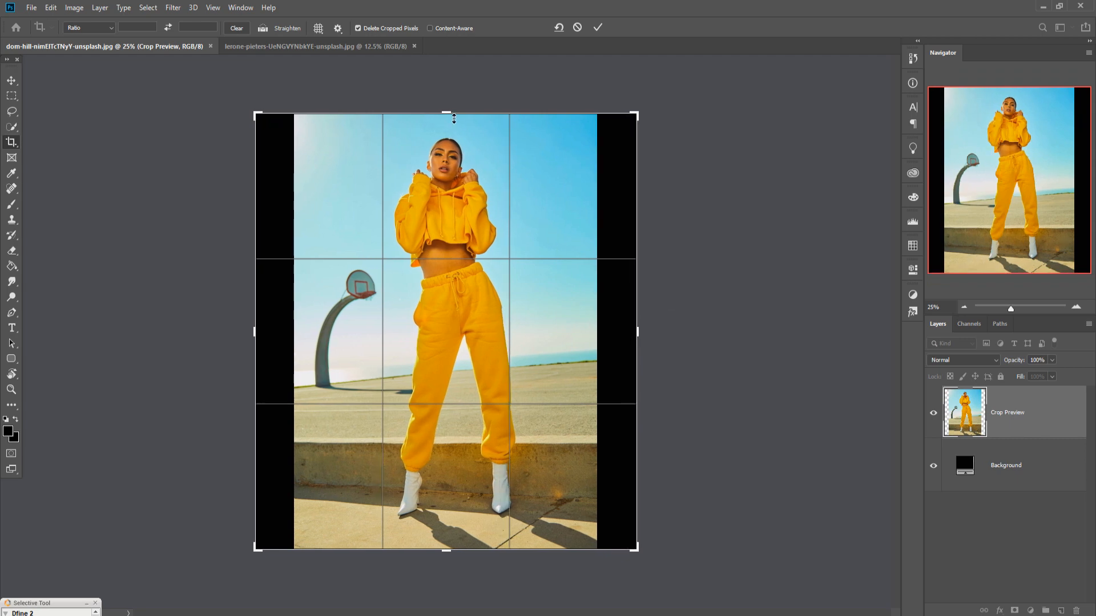
click(599, 28)
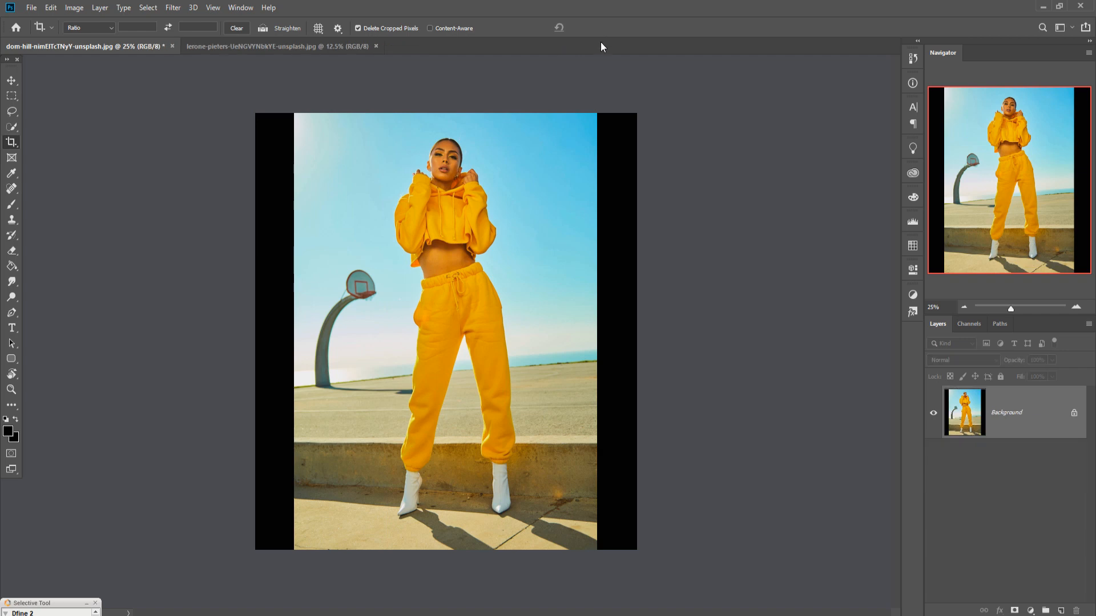
- Select the two black strips beside the photo together with rectangular marquees
key(m)
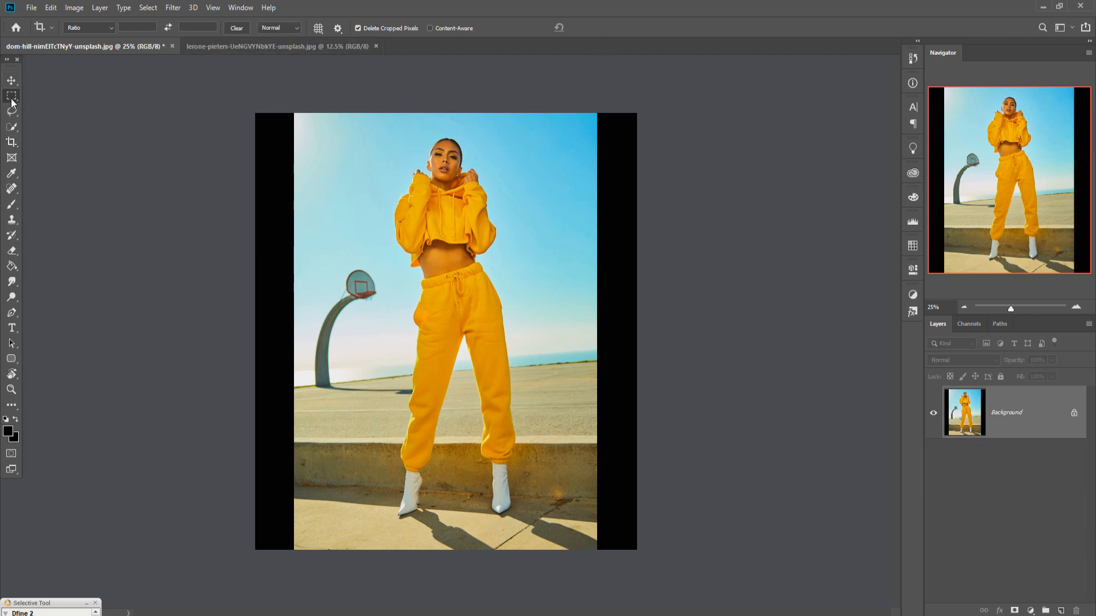
drag(601, 116, 761, 603)
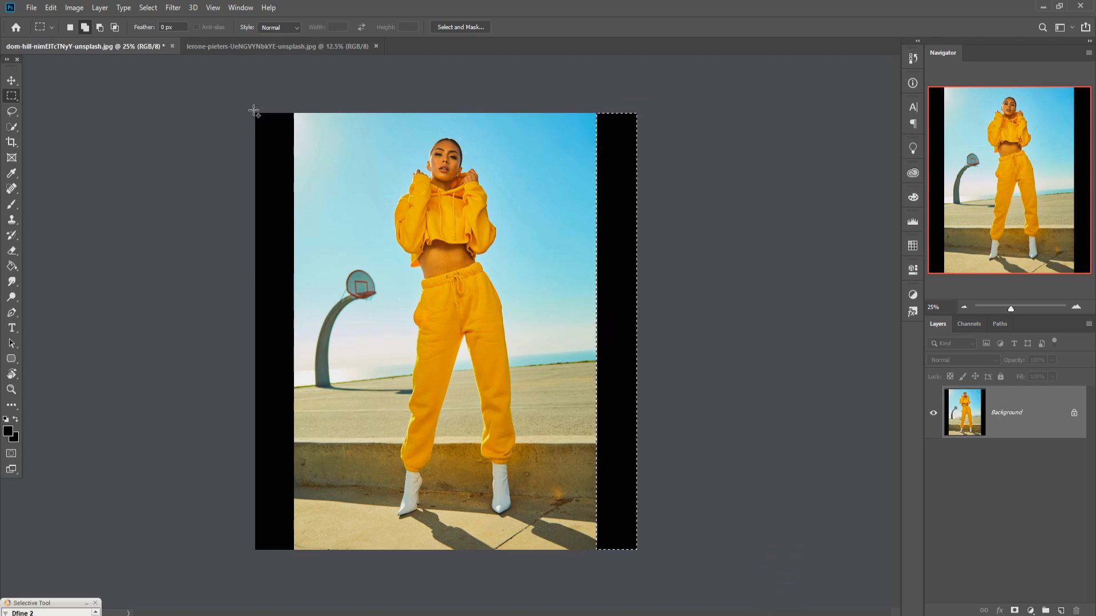
drag(255, 113, 294, 594)
- Fill the selected side strips using Content-Aware with Color Adaptation at 100% opacity, and deselect
click(50, 8)
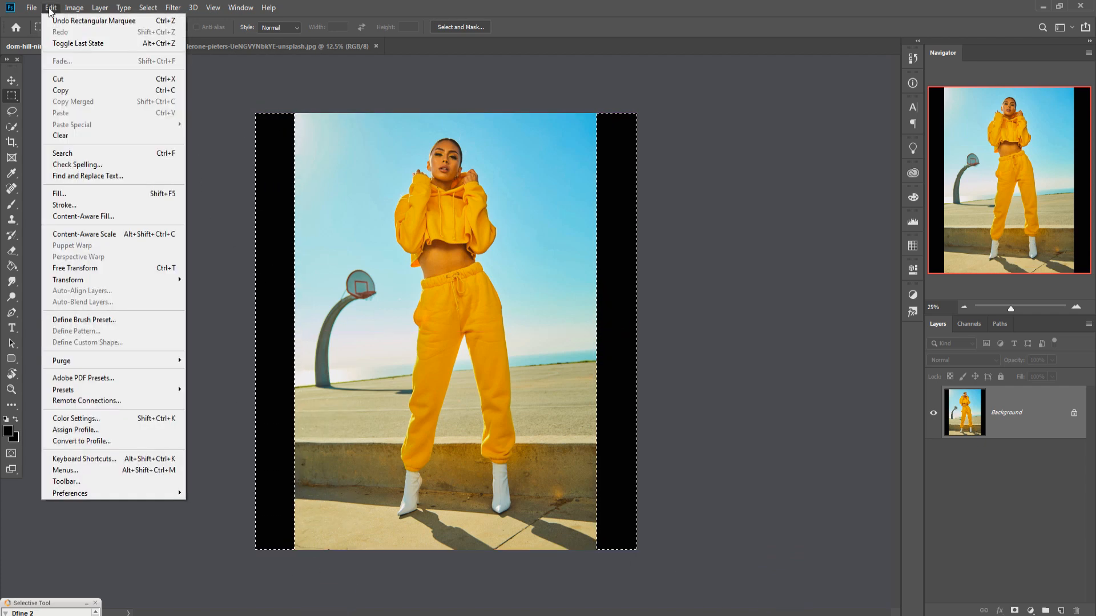
click(82, 192)
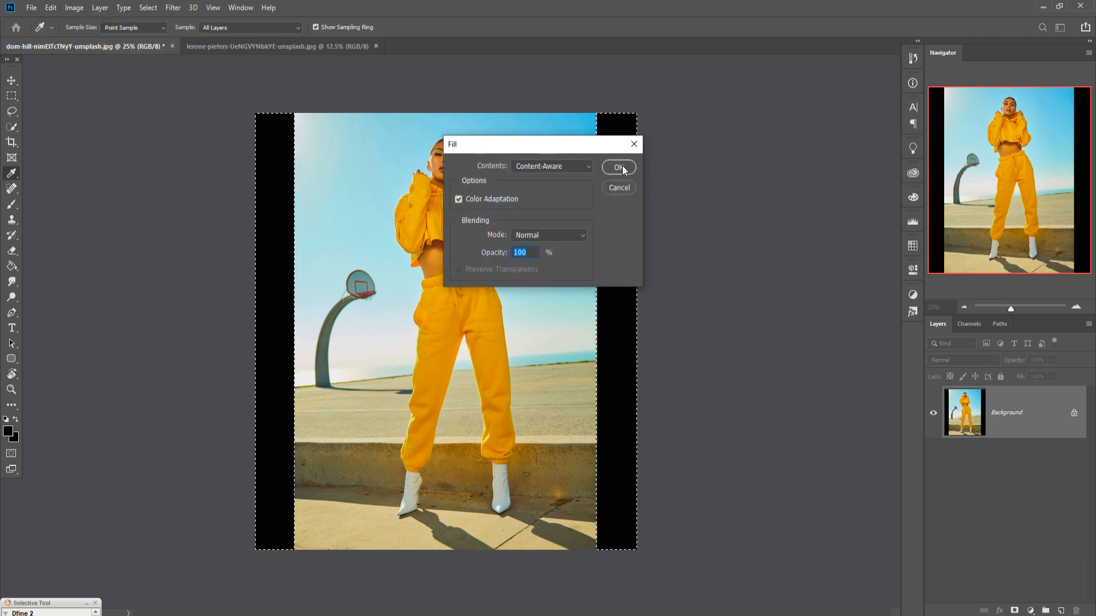
click(620, 167)
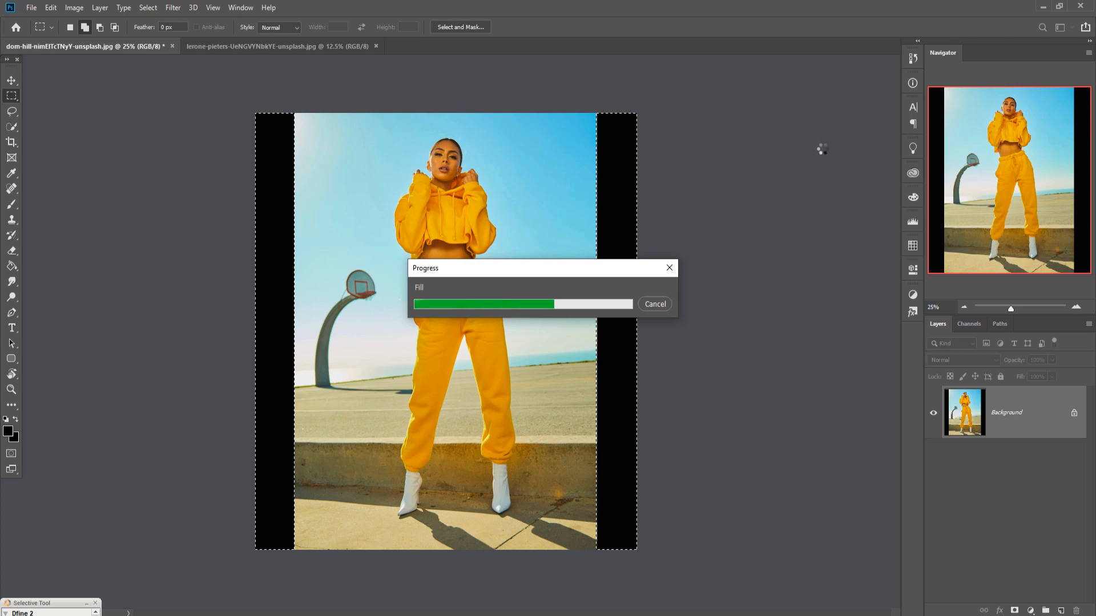
click(149, 8)
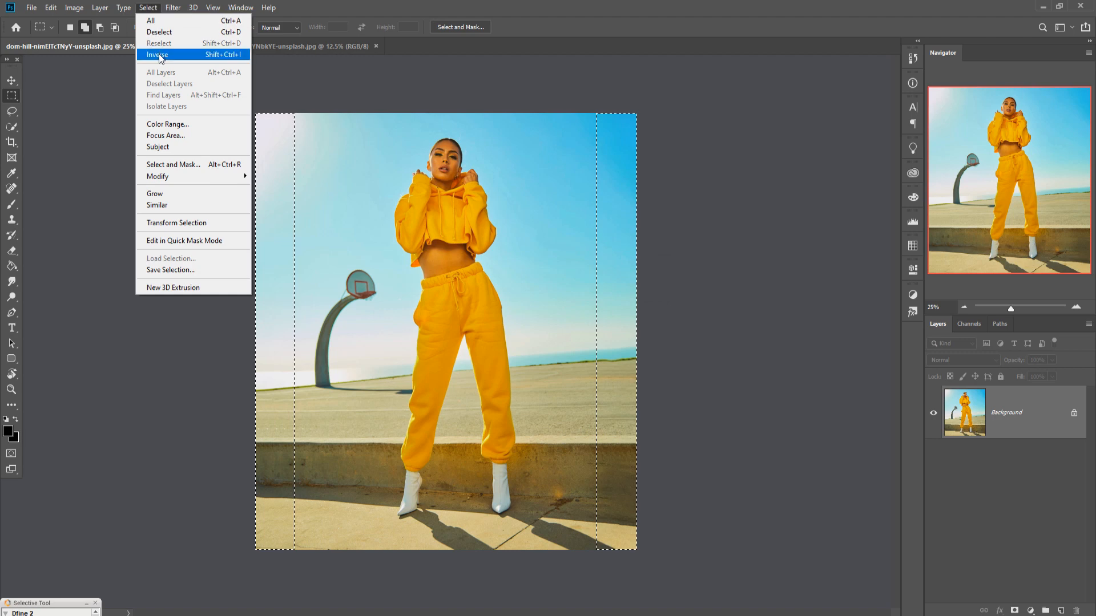
click(159, 34)
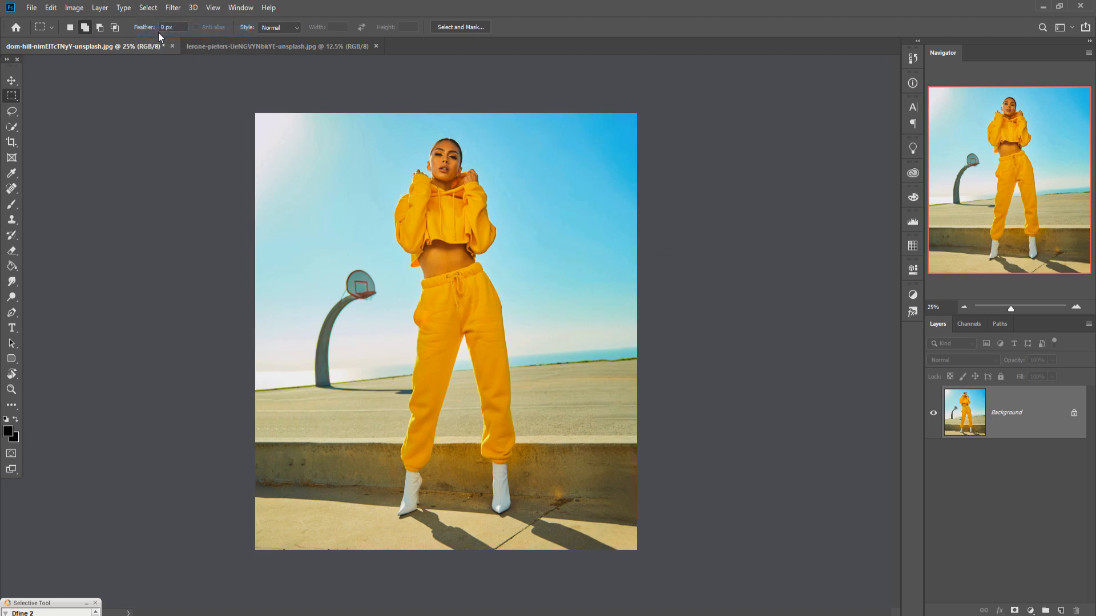
- Start a Pen tool path on the inner edge of the photo's left trouser cuff and trace around the white boot
click(11, 313)
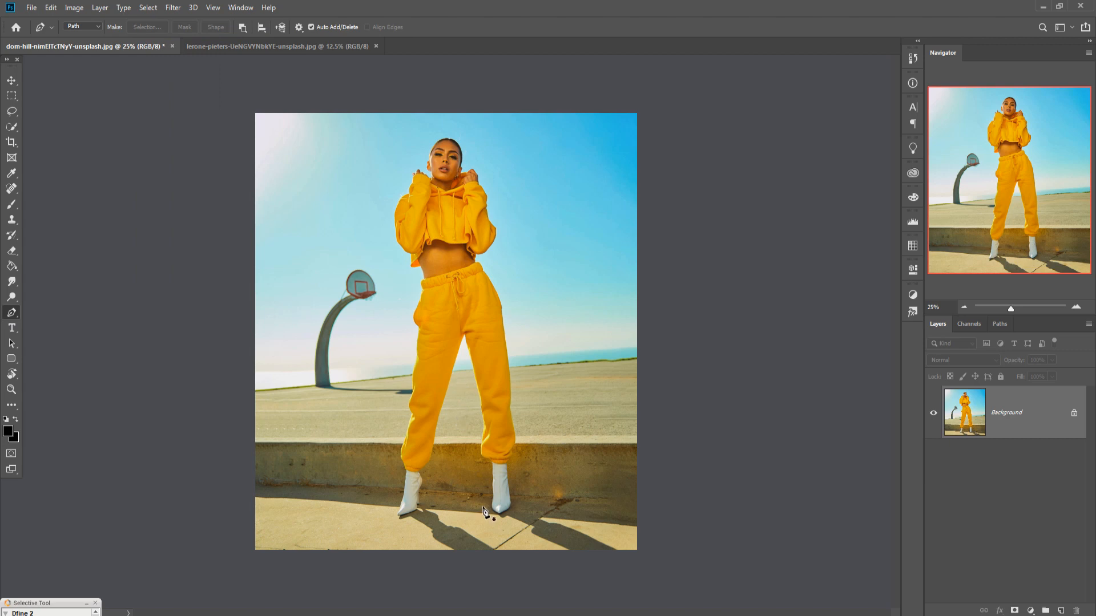
key(ctrl+plus)
key(ctrl+plus)
key(ctrl+plus)
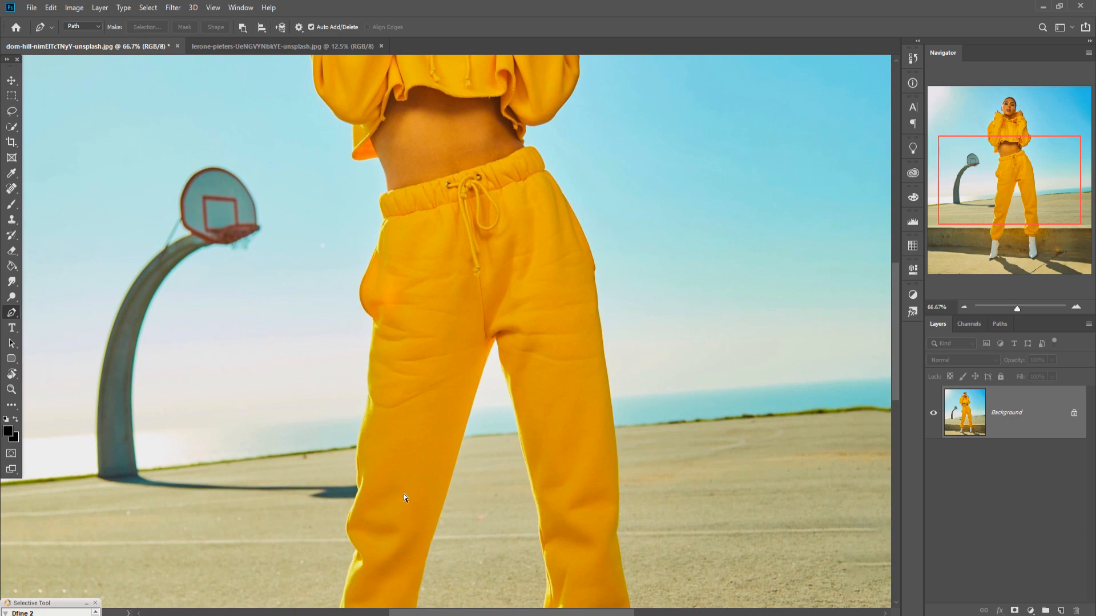
key(ctrl+plus)
key(ctrl+plus)
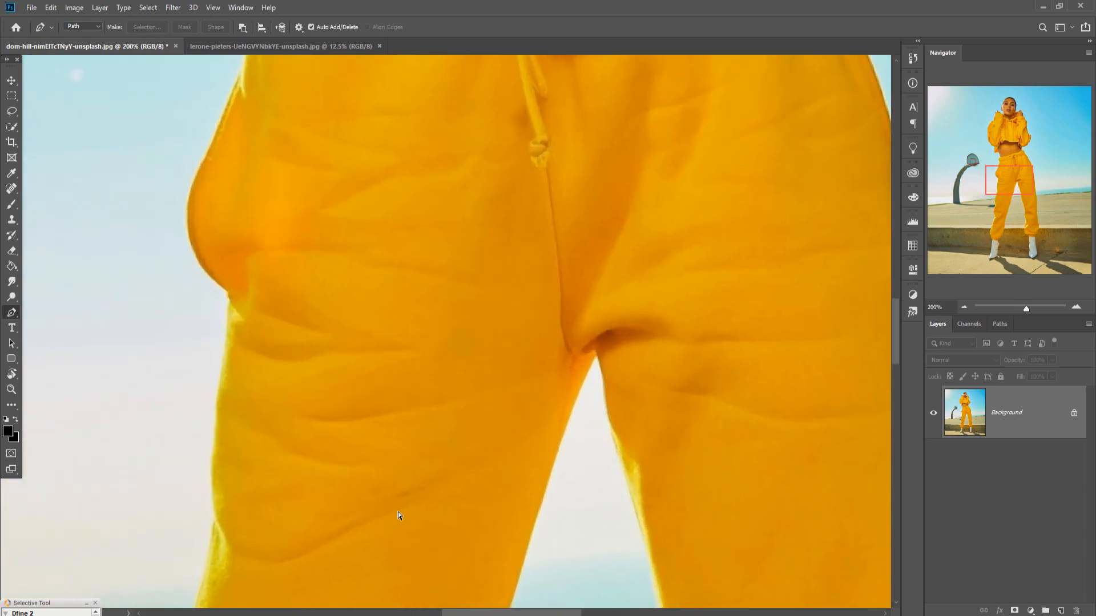
drag(412, 539, 448, 142)
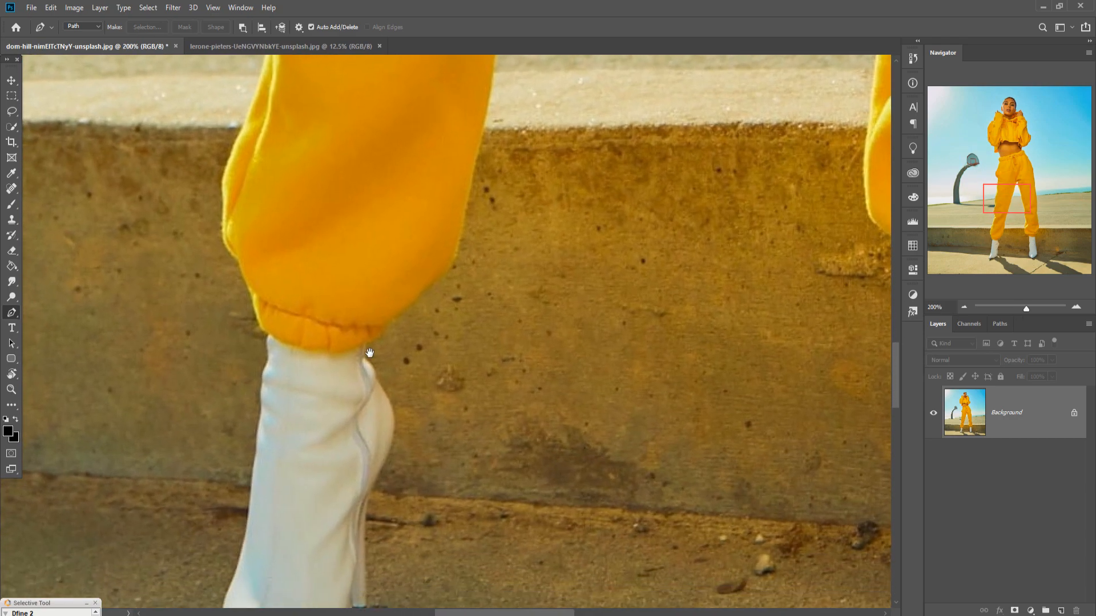
drag(367, 357, 369, 133)
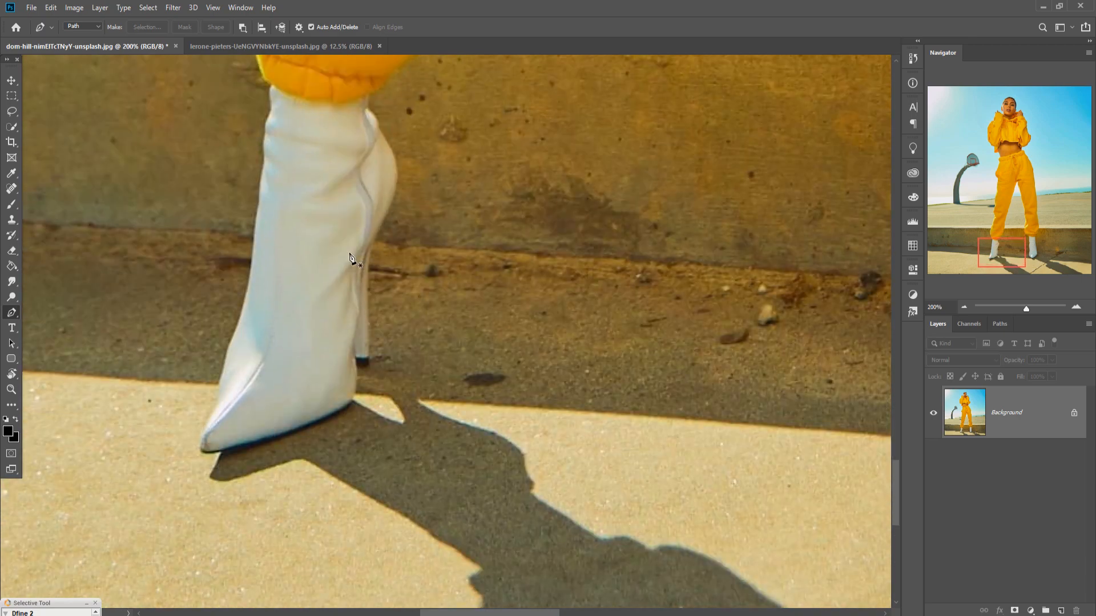
key(ctrl+plus)
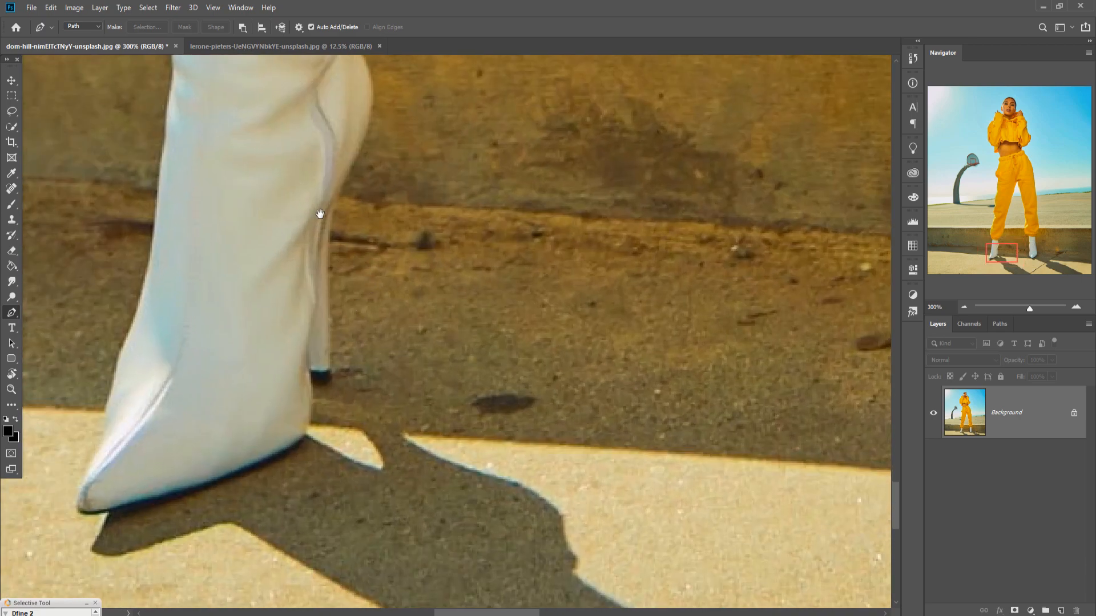
drag(319, 214, 246, 460)
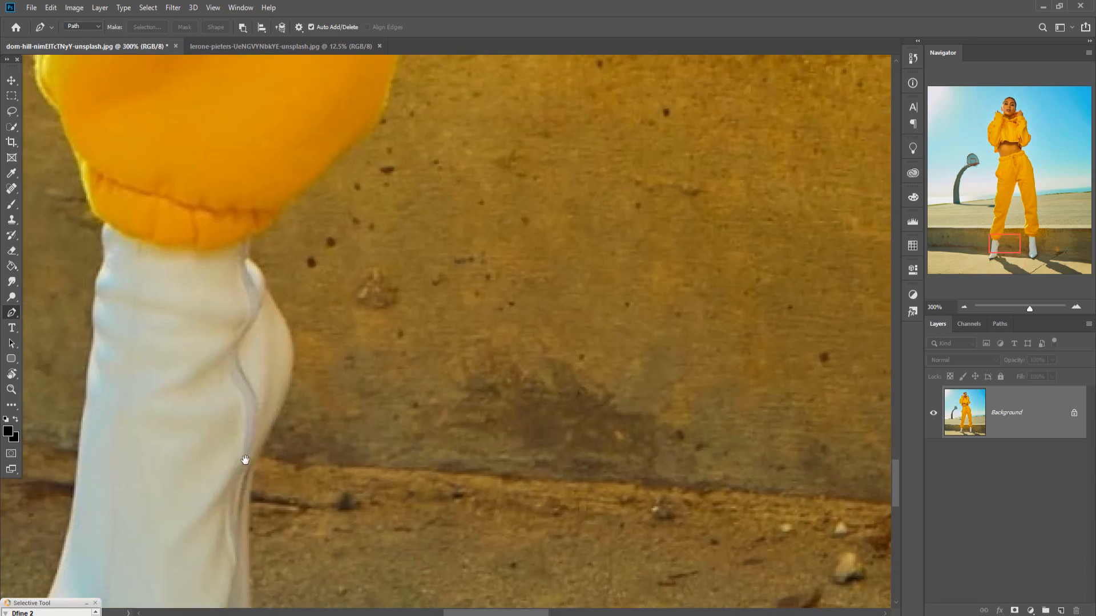
click(391, 73)
drag(341, 155, 330, 164)
click(288, 202)
click(271, 221)
click(260, 232)
click(247, 237)
click(253, 261)
click(259, 270)
click(263, 280)
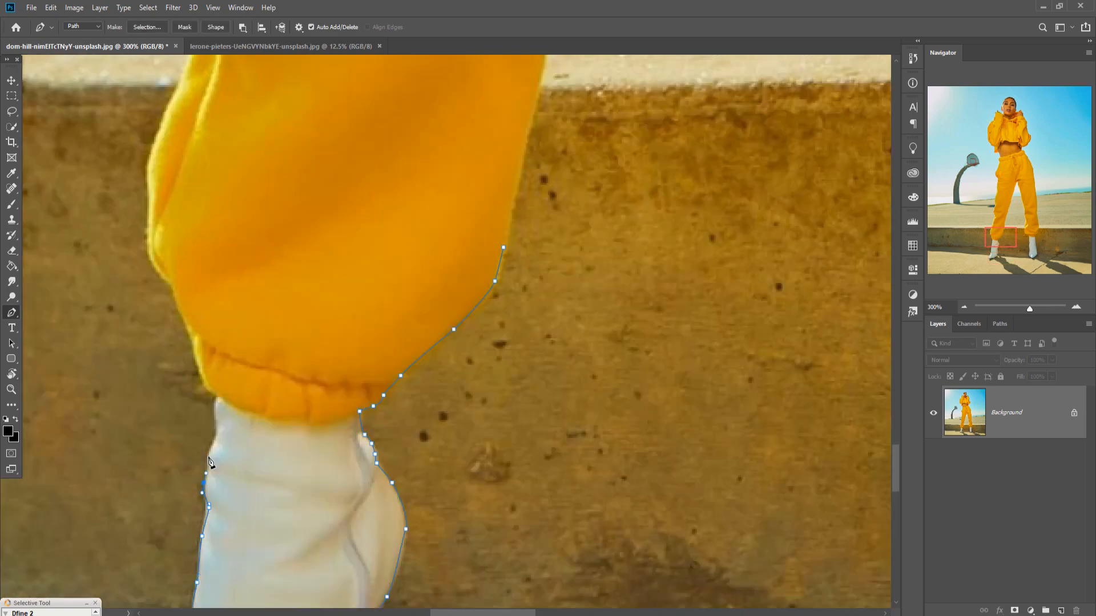
- Continue the Pen path up the outer edge of the left trouser leg to the hip pocket
click(203, 371)
click(150, 171)
scroll(172, 171, up, 5)
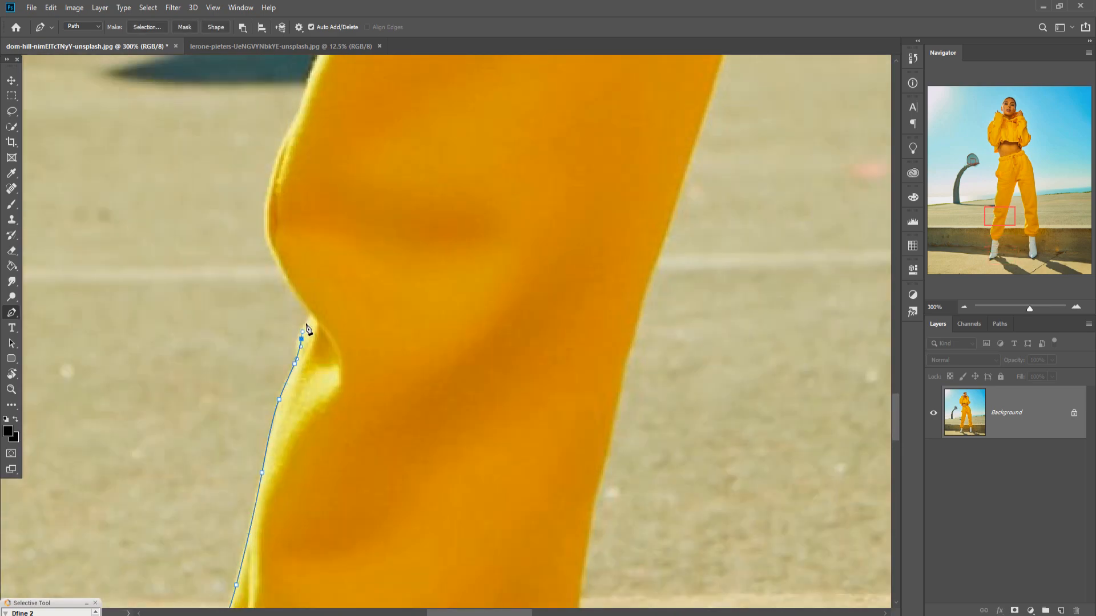
click(302, 143)
scroll(310, 289, up, 3)
click(317, 75)
scroll(342, 171, up, 3)
click(374, 107)
scroll(375, 109, up, 5)
click(349, 293)
scroll(350, 293, up, 3)
click(374, 325)
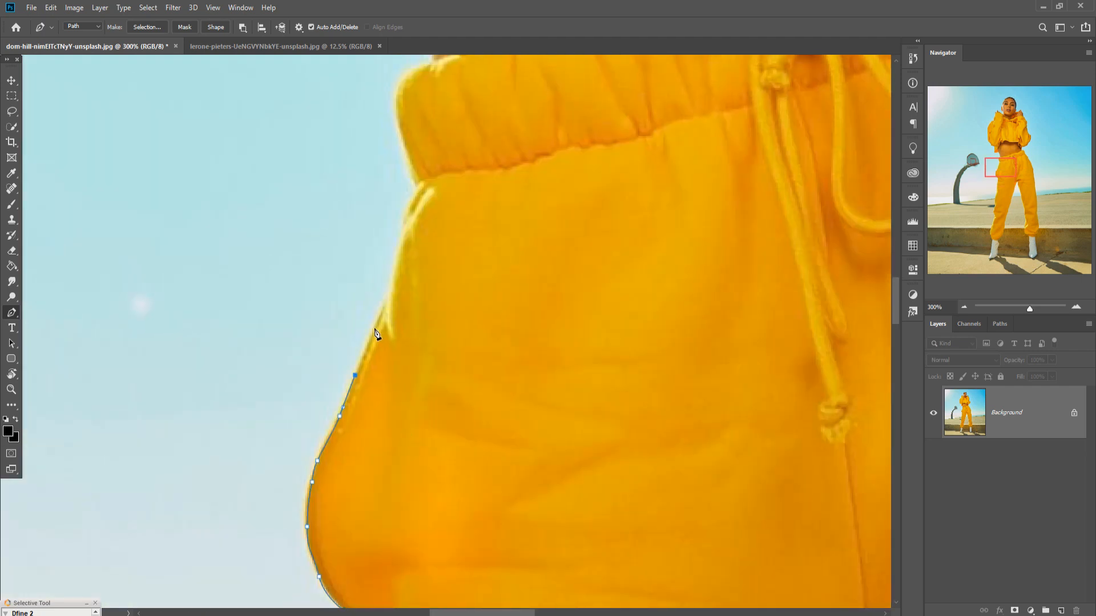
- Extend the Pen path past the waistband and up the outer edge of the left hoodie sleeve to the raised hand
scroll(374, 325, up, 3)
click(461, 403)
click(422, 292)
click(305, 296)
scroll(318, 298, up, 5)
click(318, 299)
scroll(294, 298, up, 3)
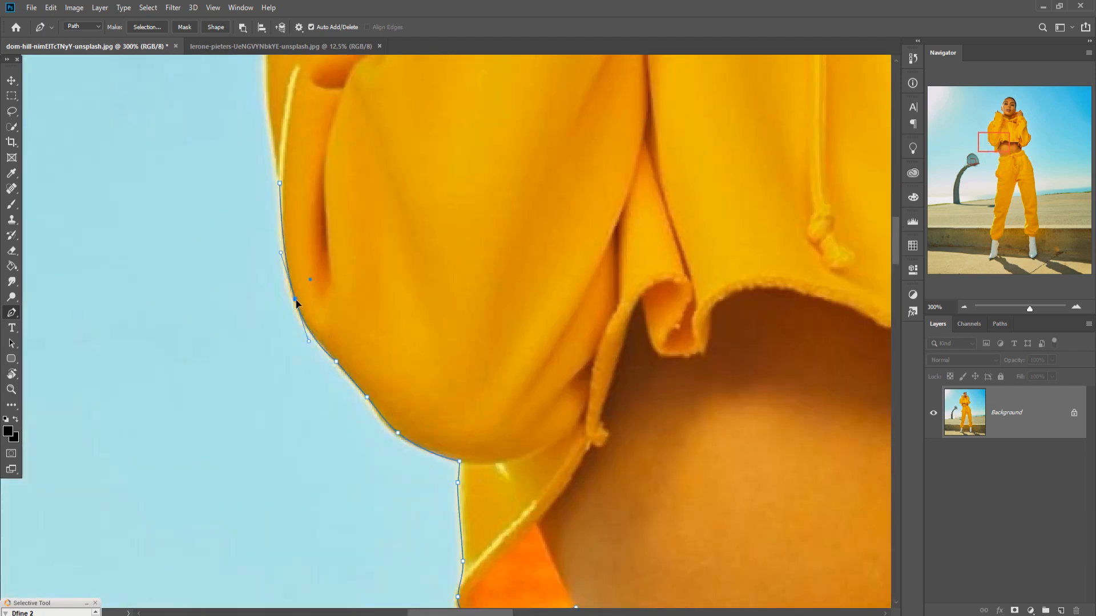
click(306, 330)
scroll(298, 135, up, 3)
scroll(343, 228, up, 5)
click(388, 310)
scroll(433, 294, up, 5)
click(506, 237)
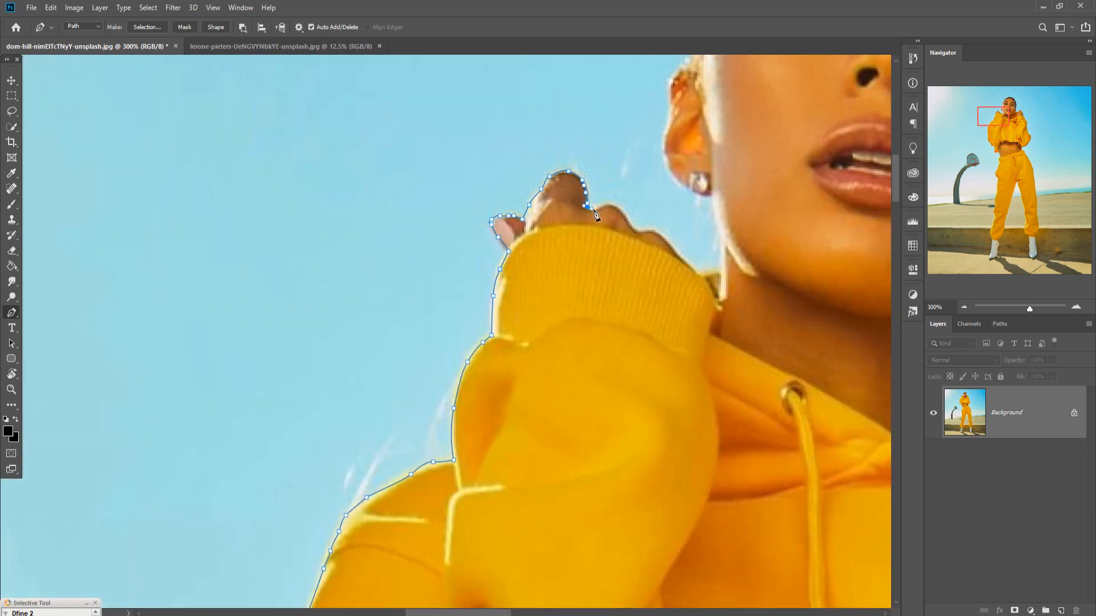
- Trace the Pen path around the left hand's fingers, up past the ear and over the hairline to the crown
click(570, 194)
click(673, 240)
scroll(684, 239, up, 5)
click(430, 513)
click(403, 367)
click(418, 282)
click(491, 148)
click(600, 111)
scroll(599, 111, right, 5)
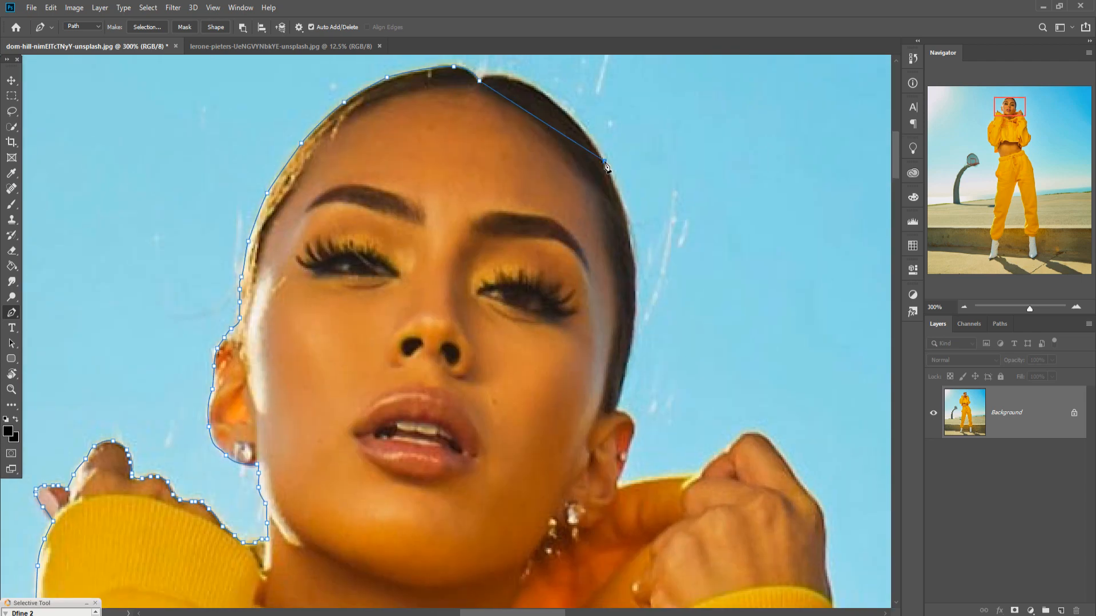
- Continue the Pen path down the right side of the head and ear and around the woman's other raised hand
click(570, 132)
click(633, 285)
scroll(634, 286, down, 5)
click(625, 308)
click(614, 353)
click(689, 344)
click(737, 306)
click(761, 307)
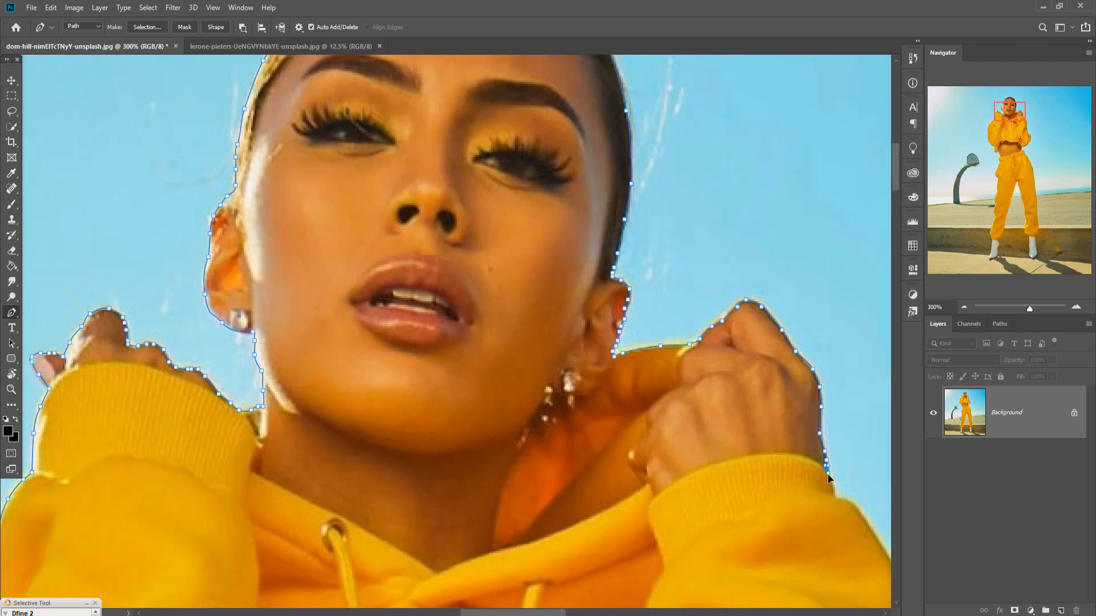
- Trace the outer edge of the right hoodie sleeve down to the underside of the elbow with the Pen path
scroll(828, 478, down, 5)
click(604, 396)
scroll(604, 396, down, 5)
click(551, 328)
scroll(551, 328, down, 5)
click(619, 303)
click(511, 470)
click(441, 519)
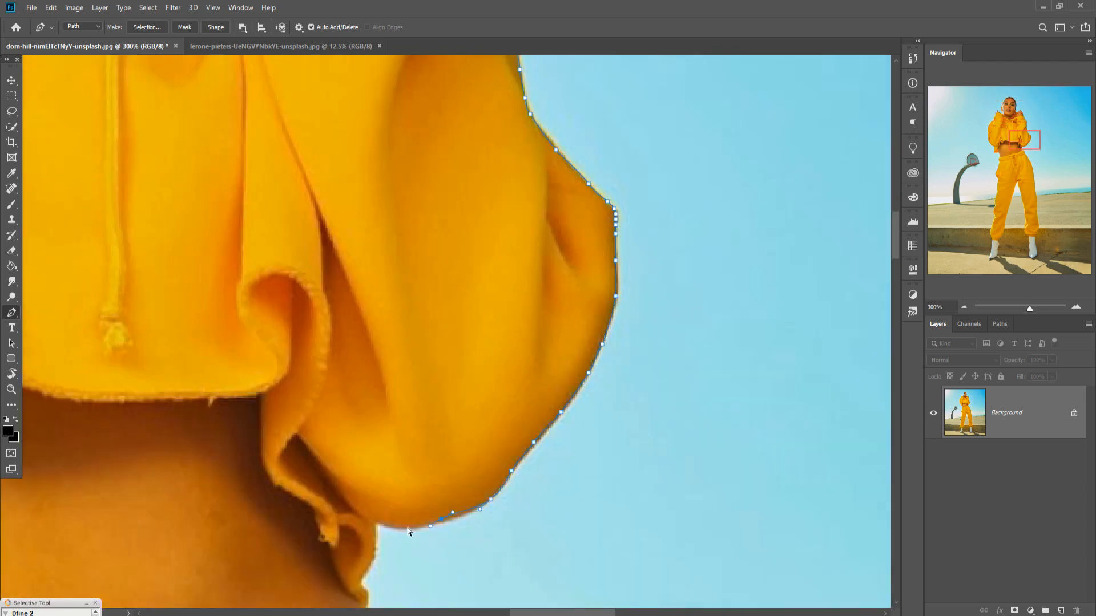
click(406, 529)
- Continue the Pen path past the waist and down the outer edge of the right trouser leg to the top of the boot
scroll(407, 531, down, 5)
click(644, 320)
scroll(726, 448, down, 5)
click(611, 433)
scroll(611, 433, down, 3)
click(600, 457)
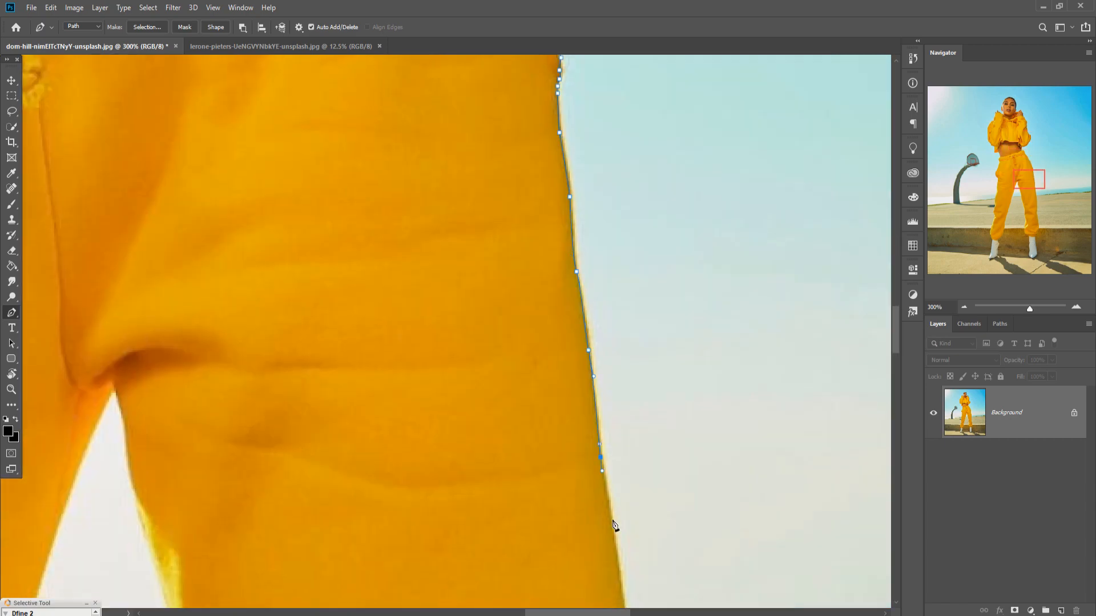
scroll(614, 525, down, 5)
click(558, 512)
scroll(558, 512, down, 5)
click(516, 502)
scroll(515, 502, down, 5)
click(401, 538)
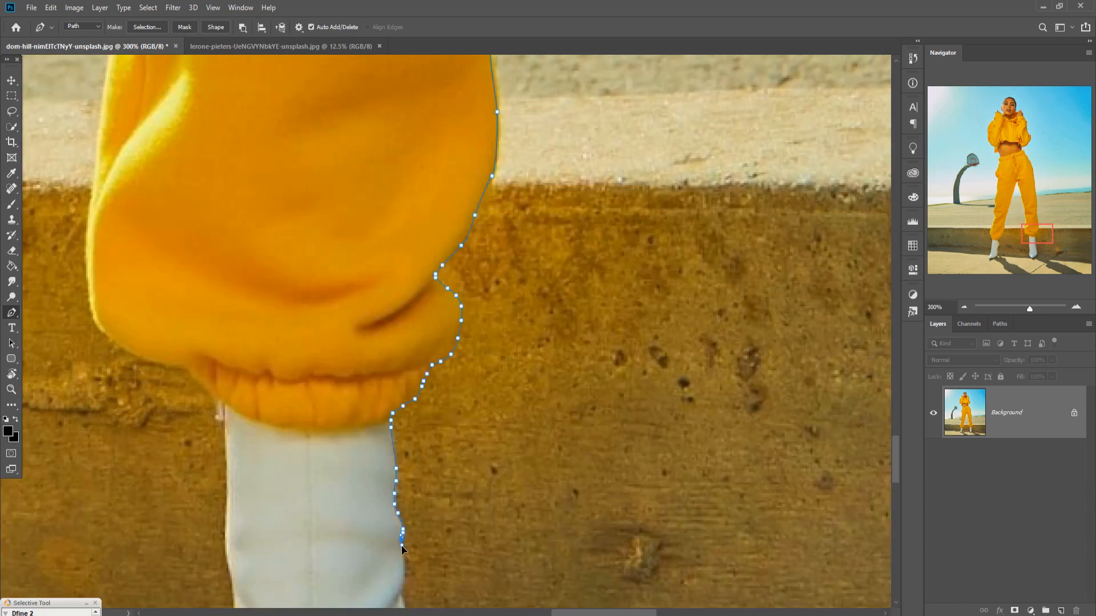
- Trace the Pen path around the right white boot and up the inner side of its trouser cuff
scroll(401, 537, down, 5)
click(448, 588)
scroll(448, 587, down, 5)
click(232, 355)
scroll(232, 355, up, 10)
click(306, 367)
scroll(306, 367, up, 5)
click(308, 271)
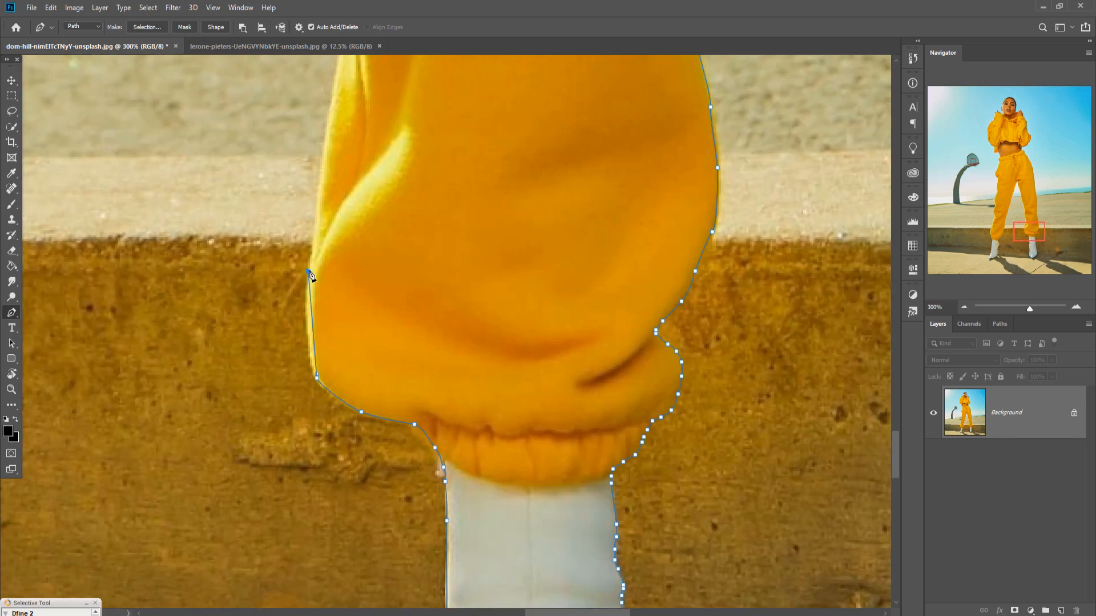
- Extend the Pen path up the right leg's inner edge to the crotch and onto the left leg's inner edge
scroll(309, 272, up, 4)
click(345, 257)
scroll(355, 227, up, 7)
click(379, 183)
scroll(367, 136, up, 7)
click(375, 300)
click(342, 154)
click(233, 466)
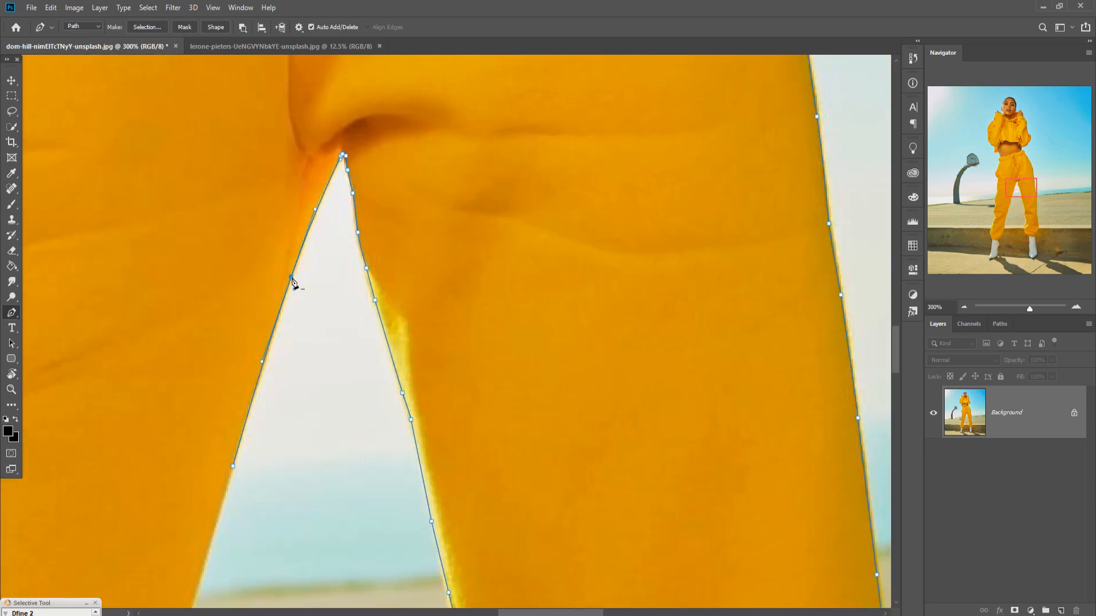
- Trace down the left leg's inner edge and join the Pen path to its starting anchor above the cuff
scroll(291, 278, down, 10)
click(457, 266)
click(415, 486)
scroll(415, 486, down, 5)
click(421, 193)
drag(413, 239, 409, 249)
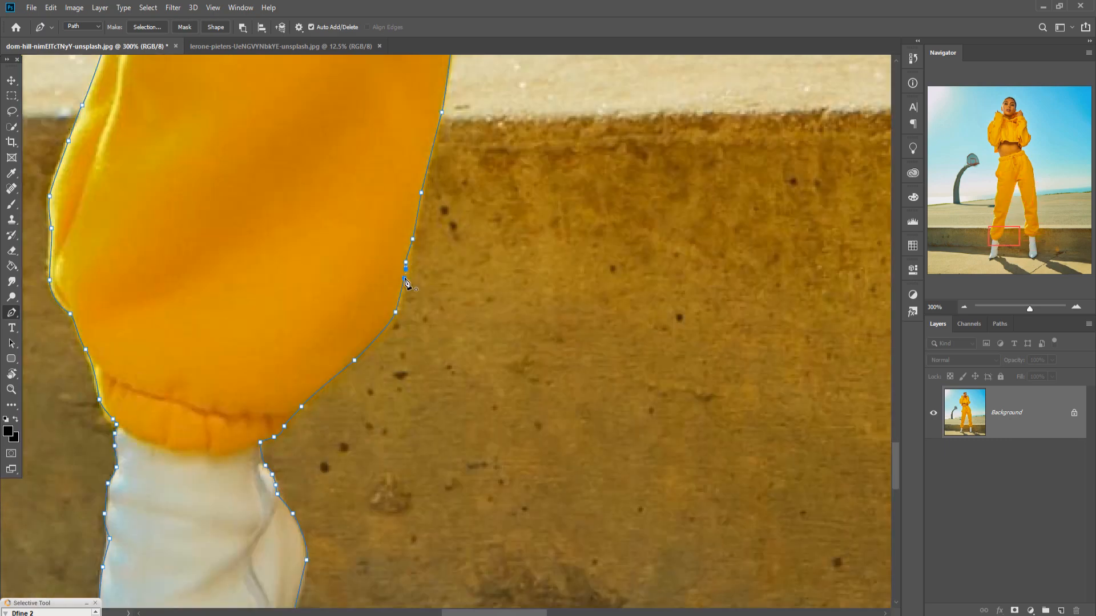
- Convert the Pen path around the woman into a selection and invert it so only she is selected
key(ctrl+0)
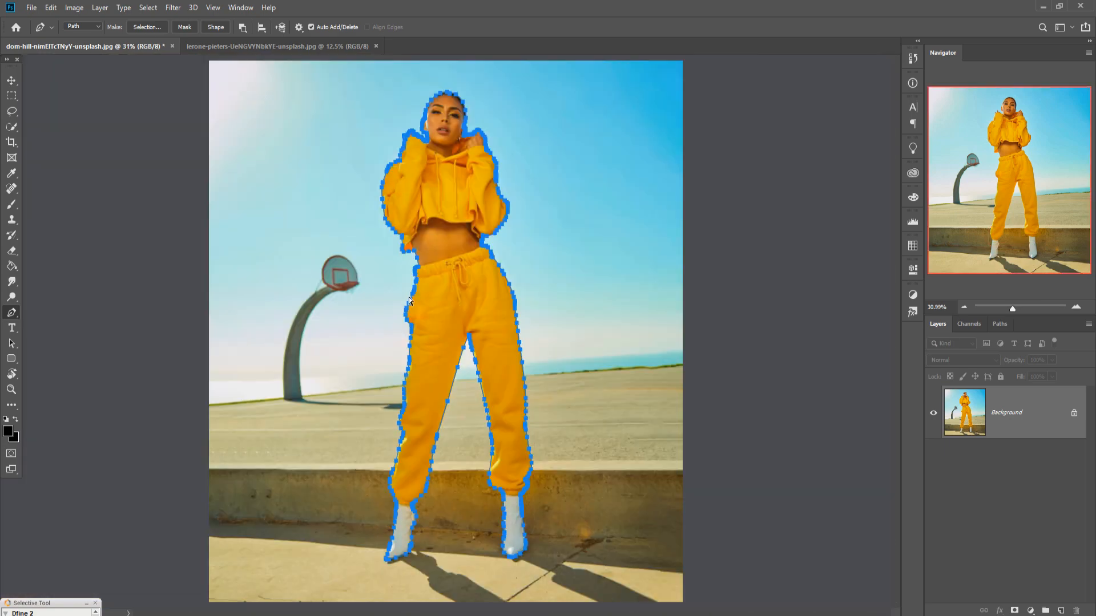
right_click(468, 279)
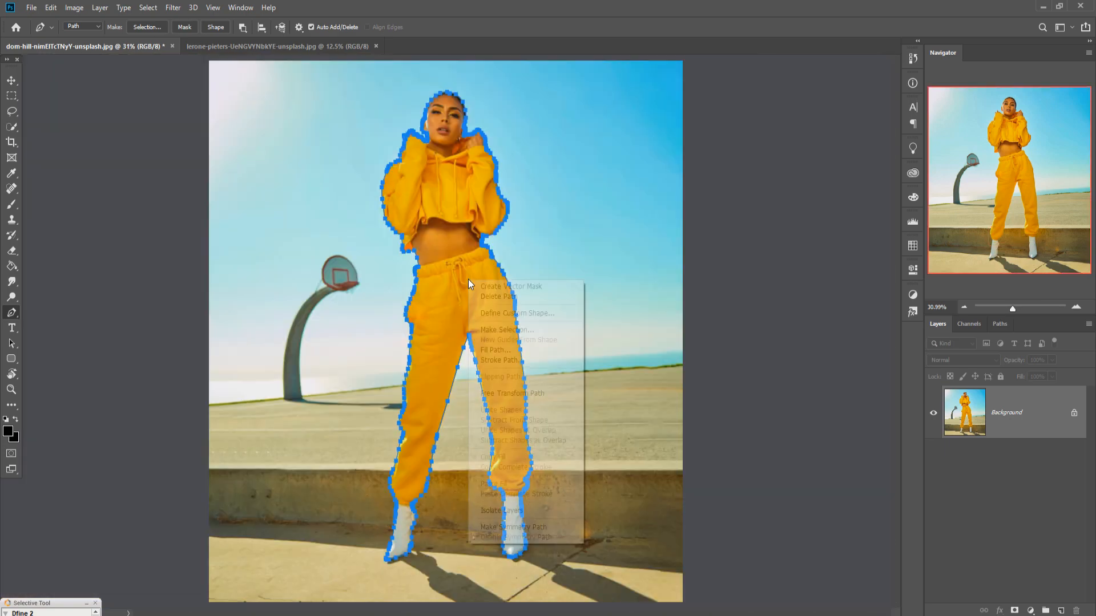
click(516, 331)
click(606, 185)
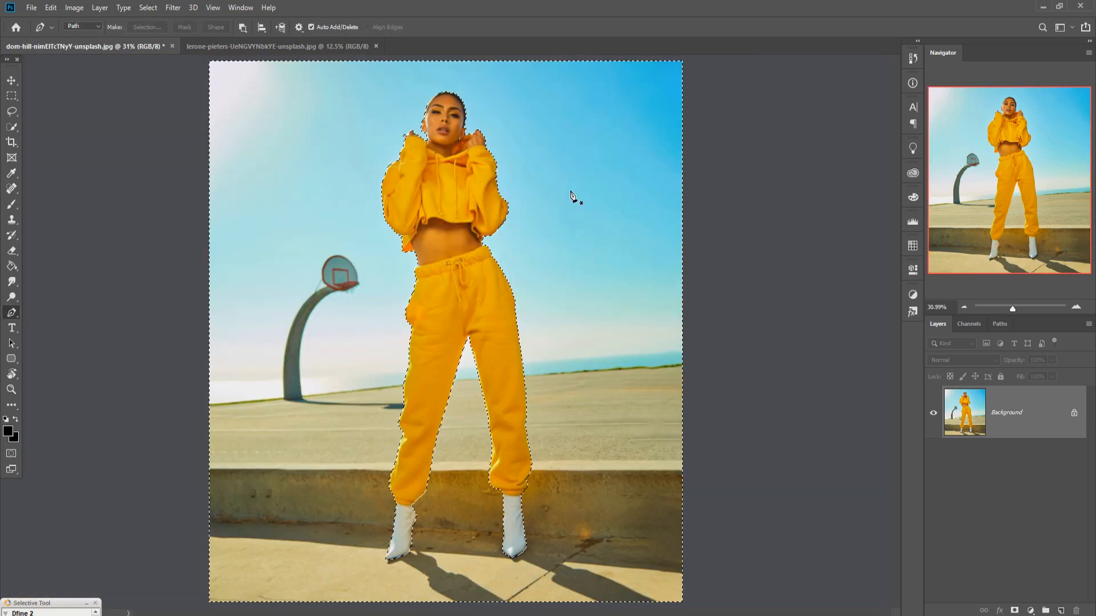
click(158, 10)
click(159, 54)
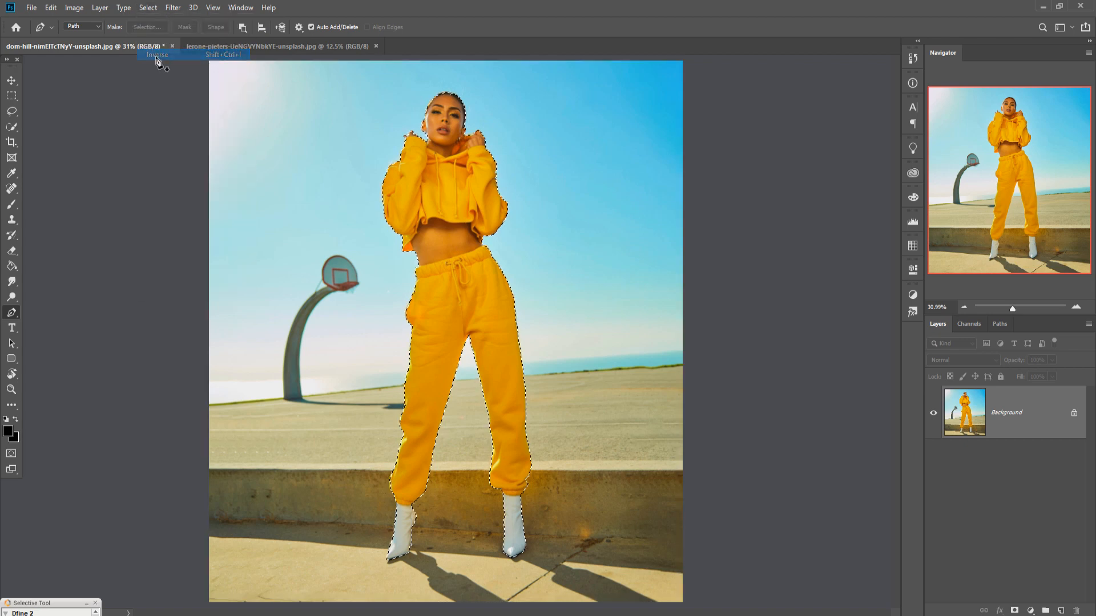
- Copy the selected woman from the background and paste her onto a new layer
click(11, 80)
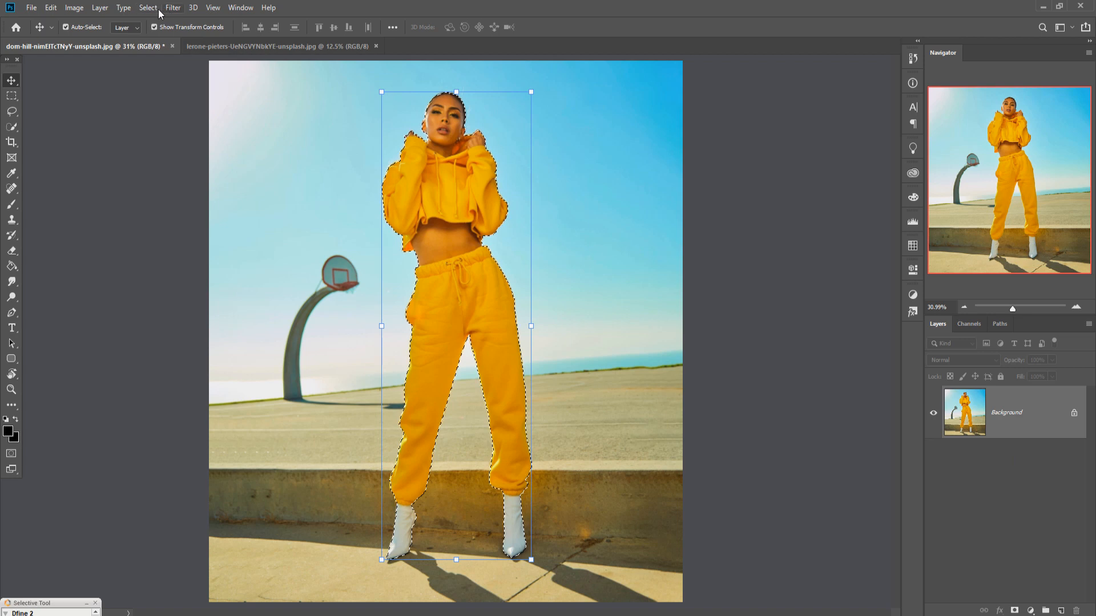
click(51, 8)
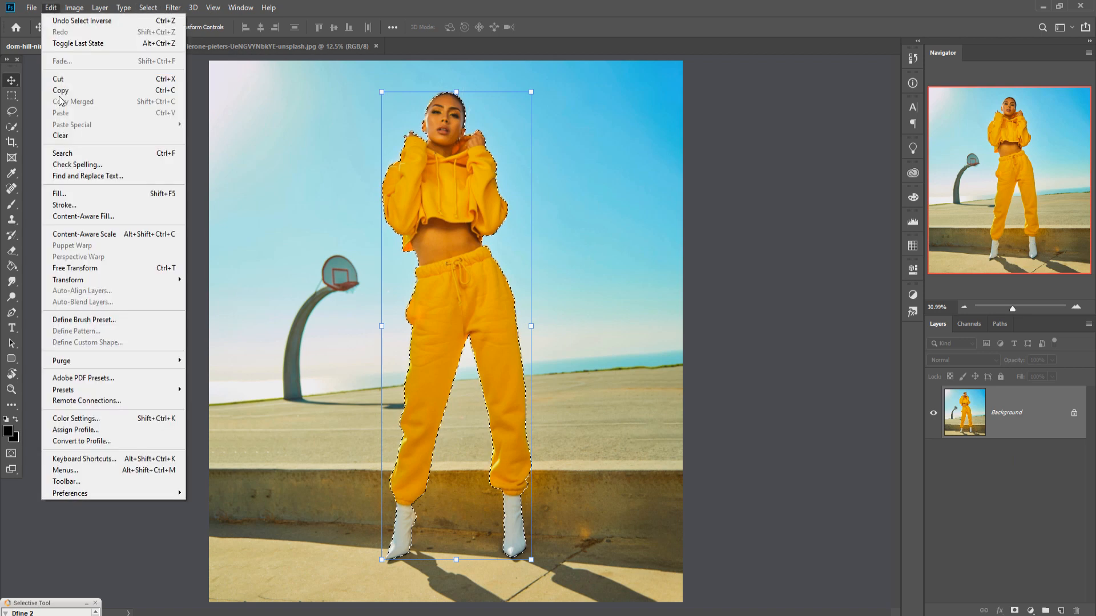
click(61, 90)
click(51, 8)
click(60, 112)
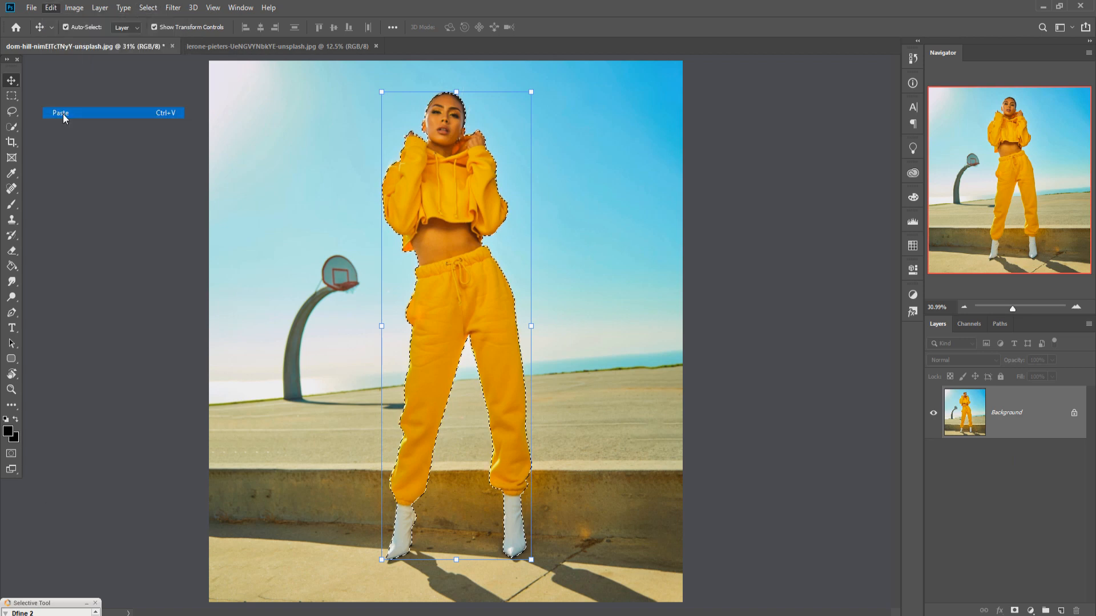
- On the Background layer, draw a closed rectangular Pen path from just above the concrete ledge to the photo's upper corners
click(1018, 478)
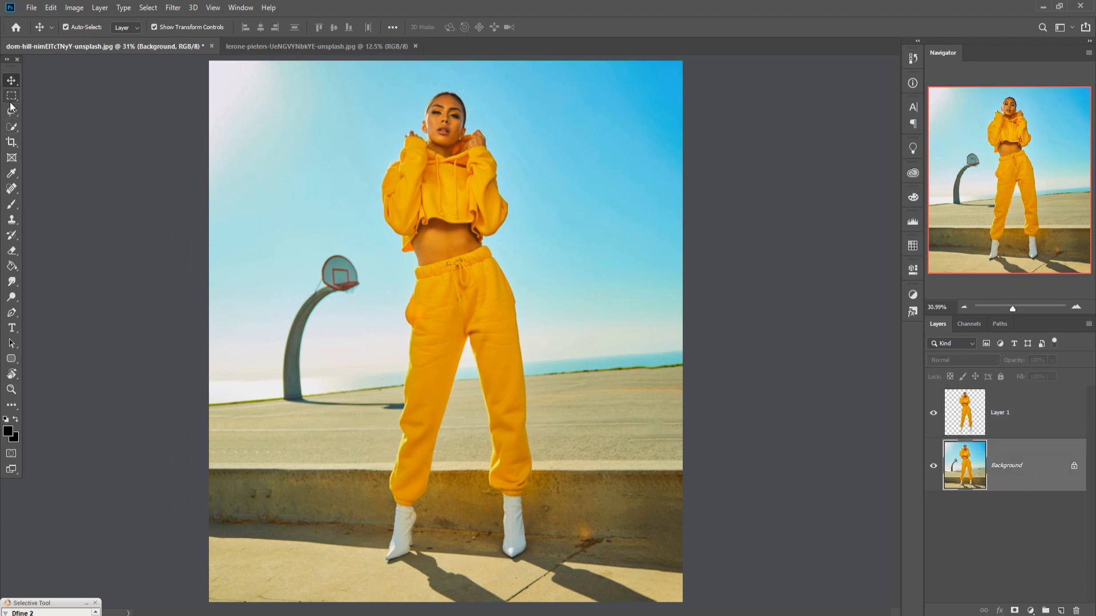
click(12, 313)
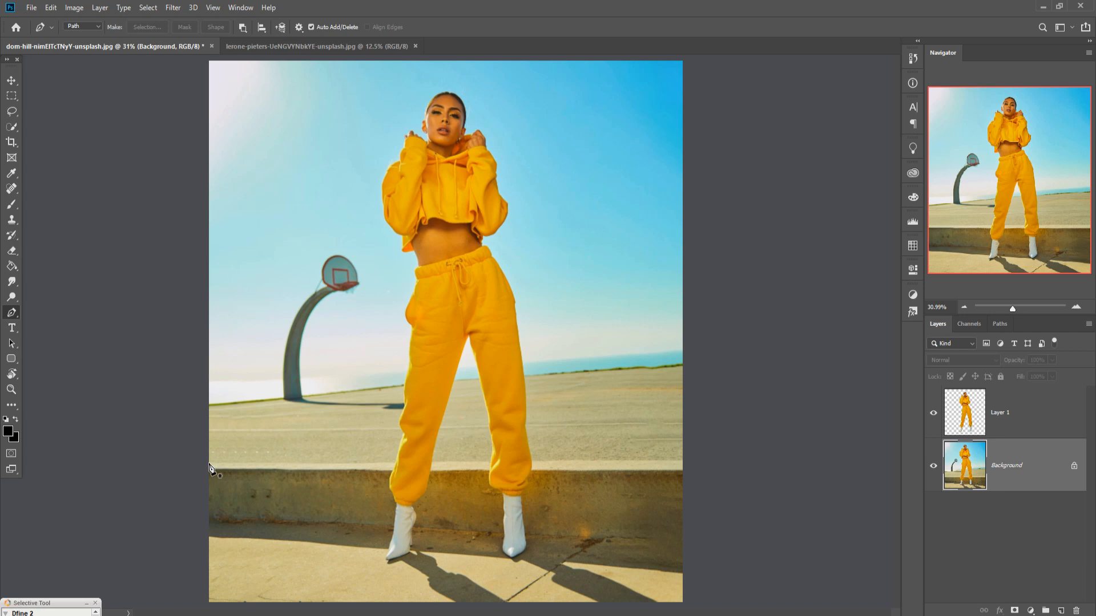
click(683, 463)
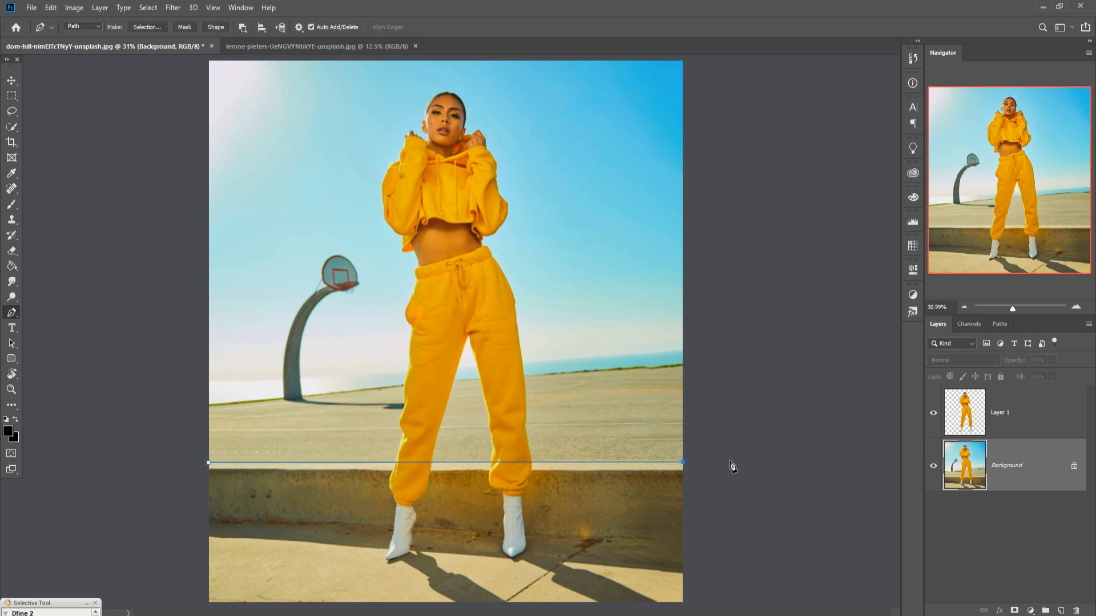
click(683, 61)
click(209, 463)
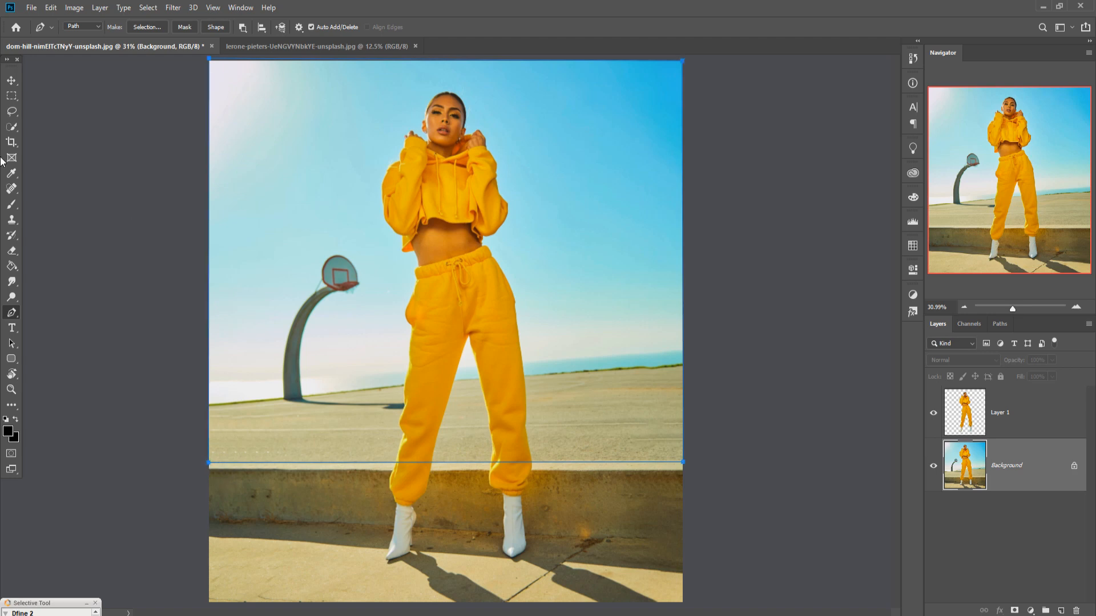
click(11, 81)
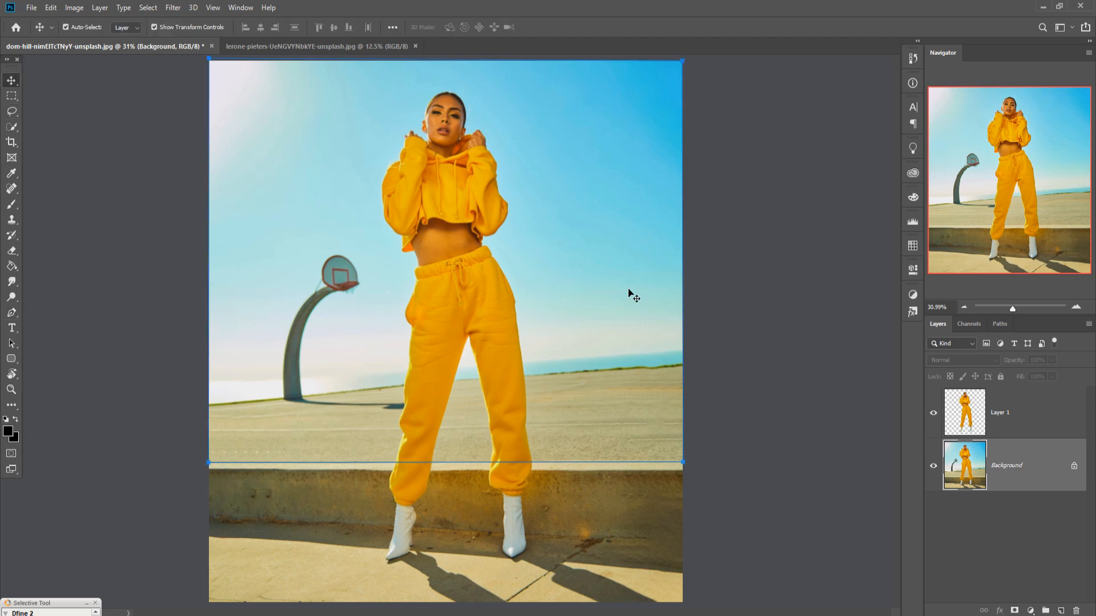
key(ctrl+Return)
key(ctrl+z)
right_click(280, 152)
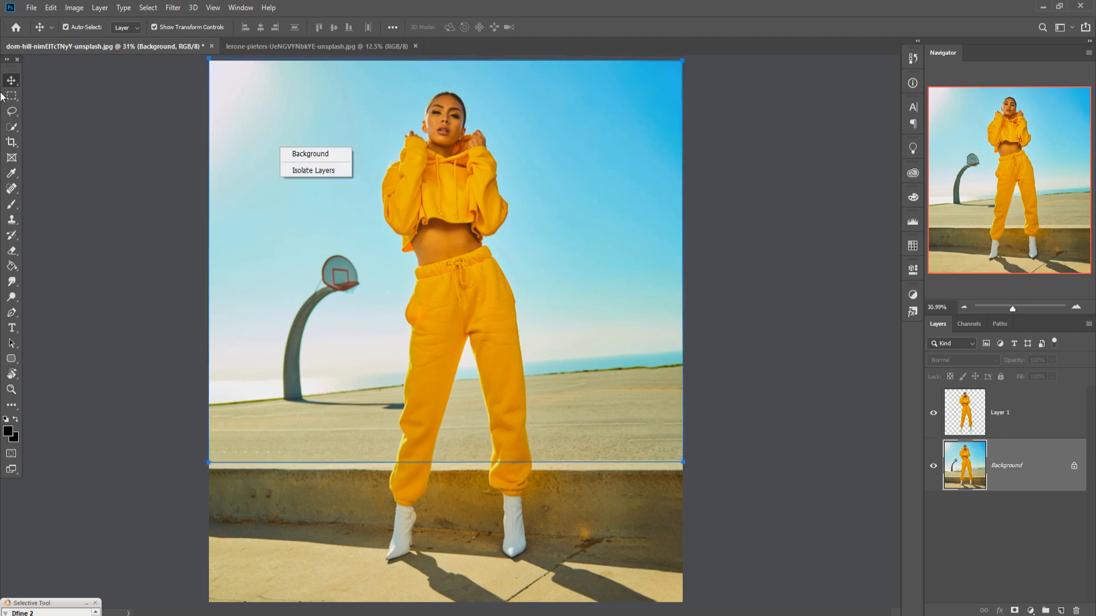
- Turn the rectangular path into a new anti-aliased selection with a feather radius of 0 pixels
click(15, 315)
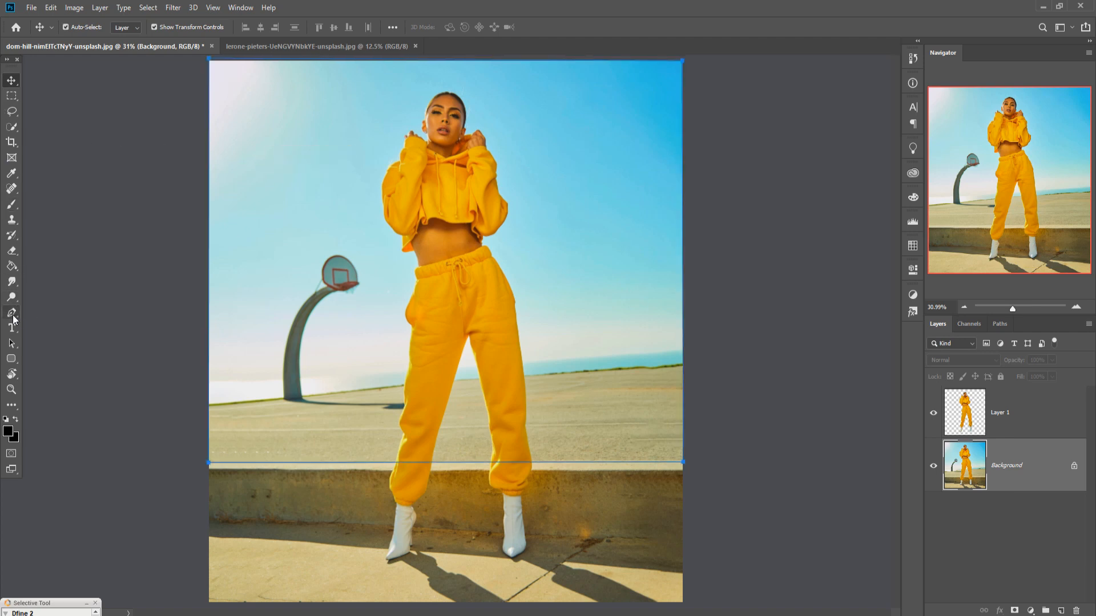
right_click(353, 185)
click(389, 234)
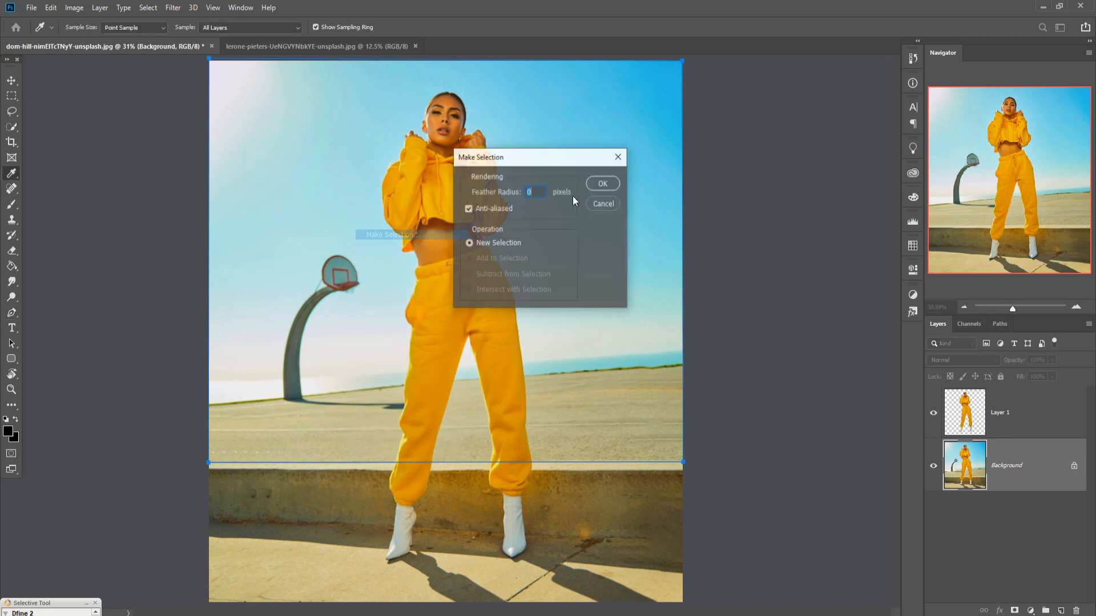
click(604, 182)
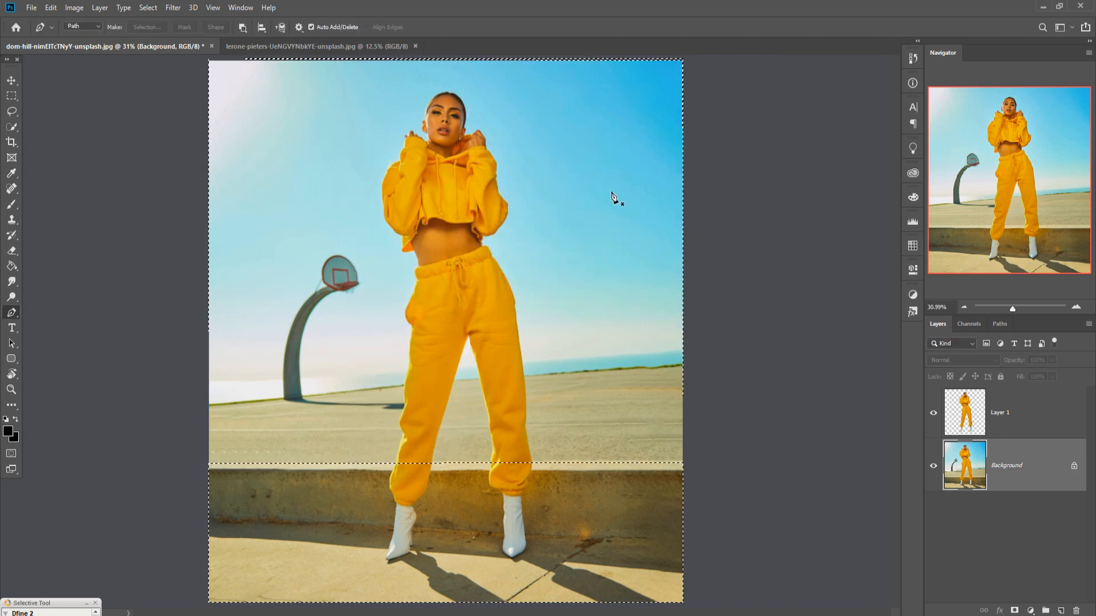
key(shift+F5)
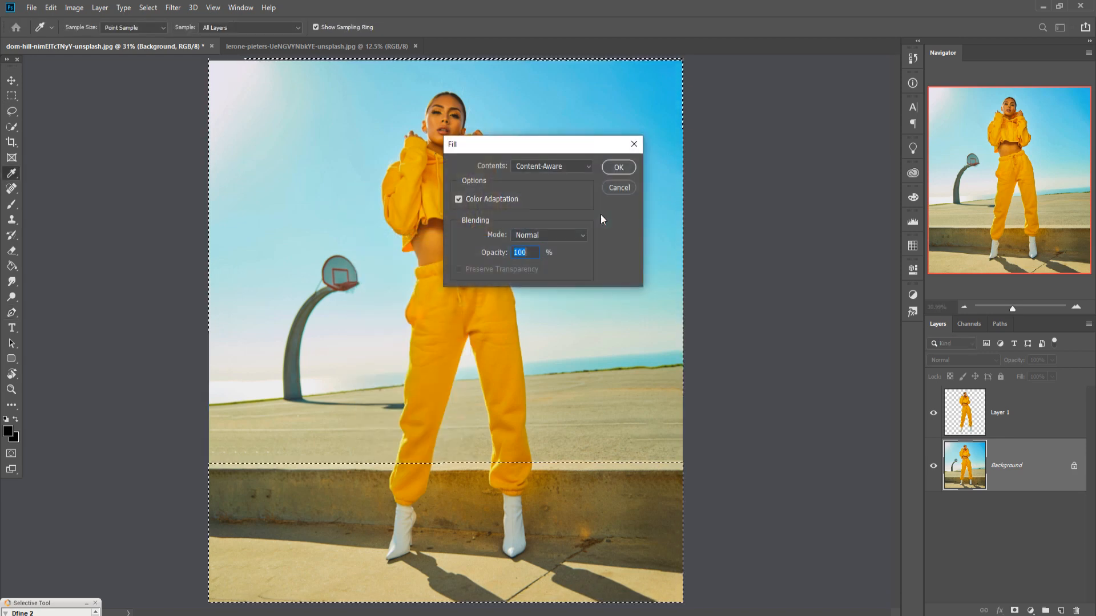
click(634, 144)
- Add an empty layer, unlock the Background layer, and place the empty layer beneath it
click(1060, 610)
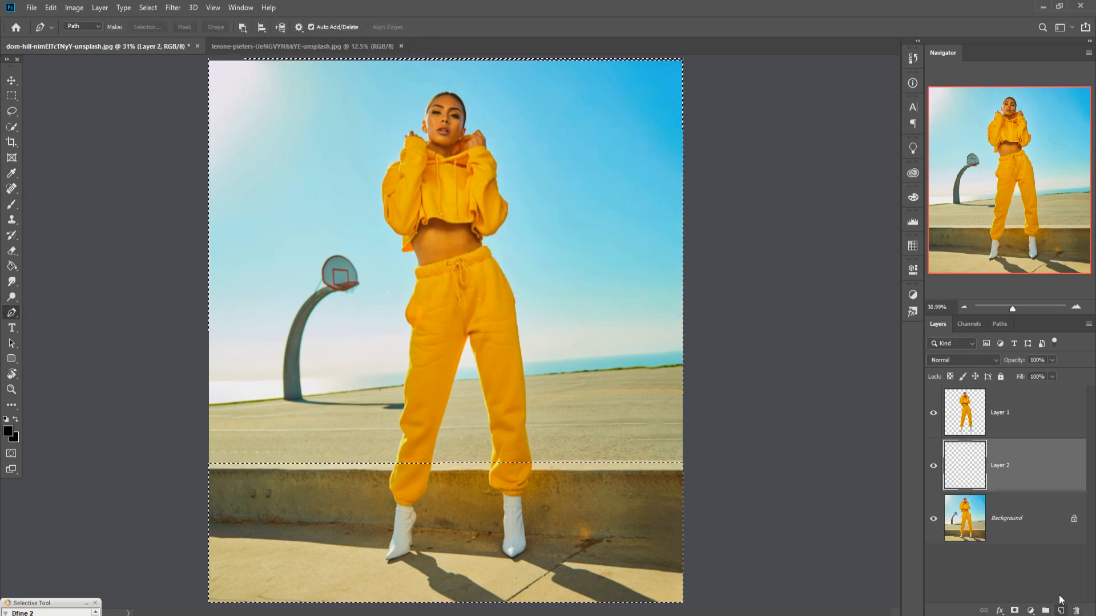
mouse_move(1029, 478)
mouse_down()
mouse_move(1029, 555)
mouse_move(1027, 474)
mouse_up()
click(1071, 519)
click(1074, 520)
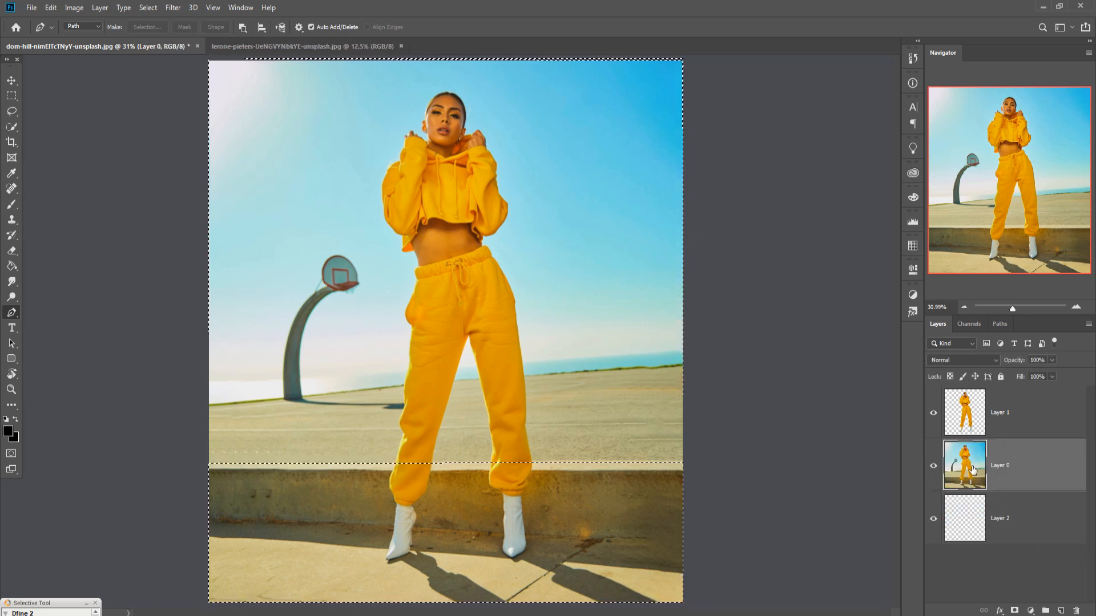
click(10, 82)
key(Delete)
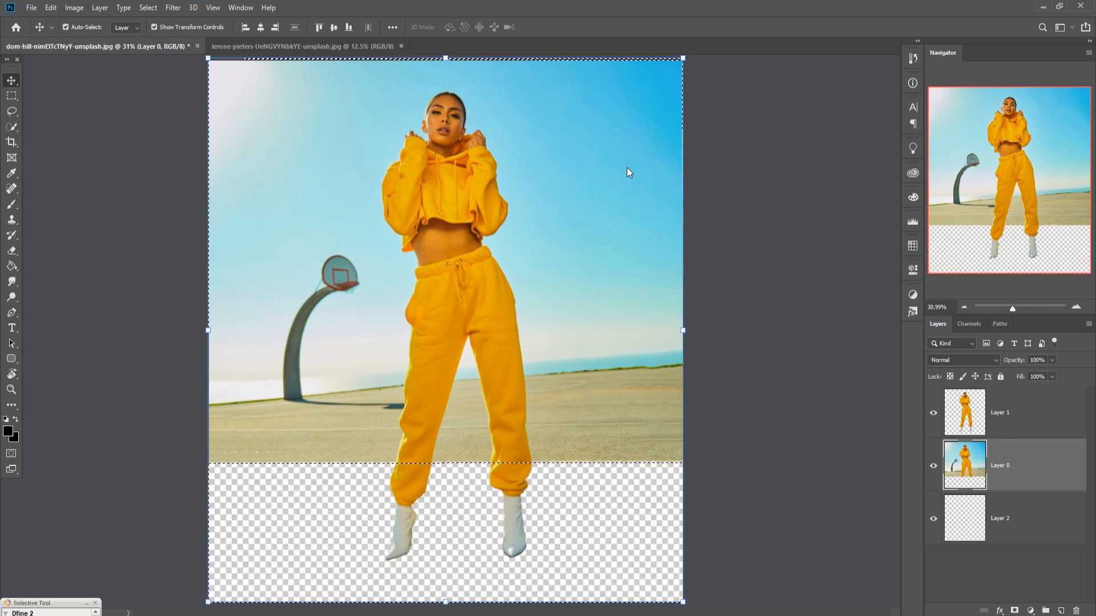
key(ctrl+z)
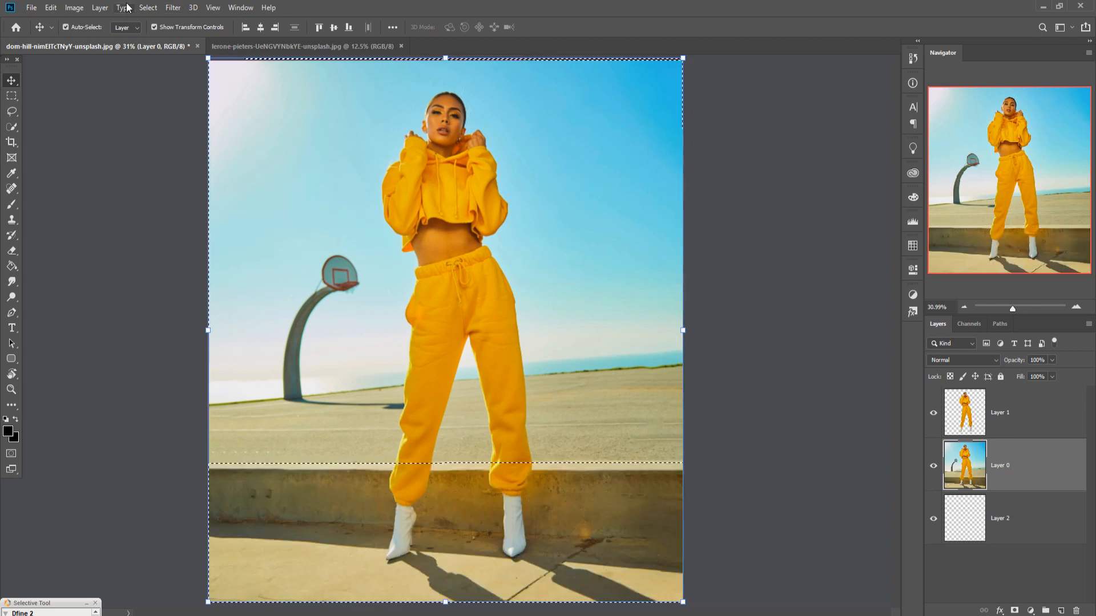
- Invert the selection and delete the sky and pavement above the concrete ledge from Layer 0
click(148, 8)
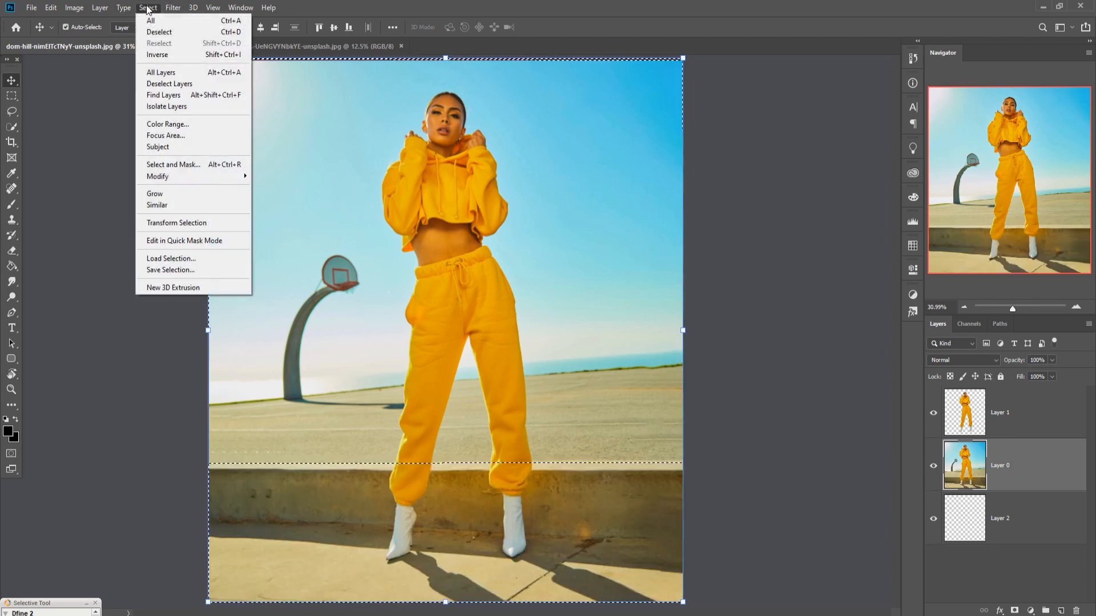
click(155, 55)
key(Delete)
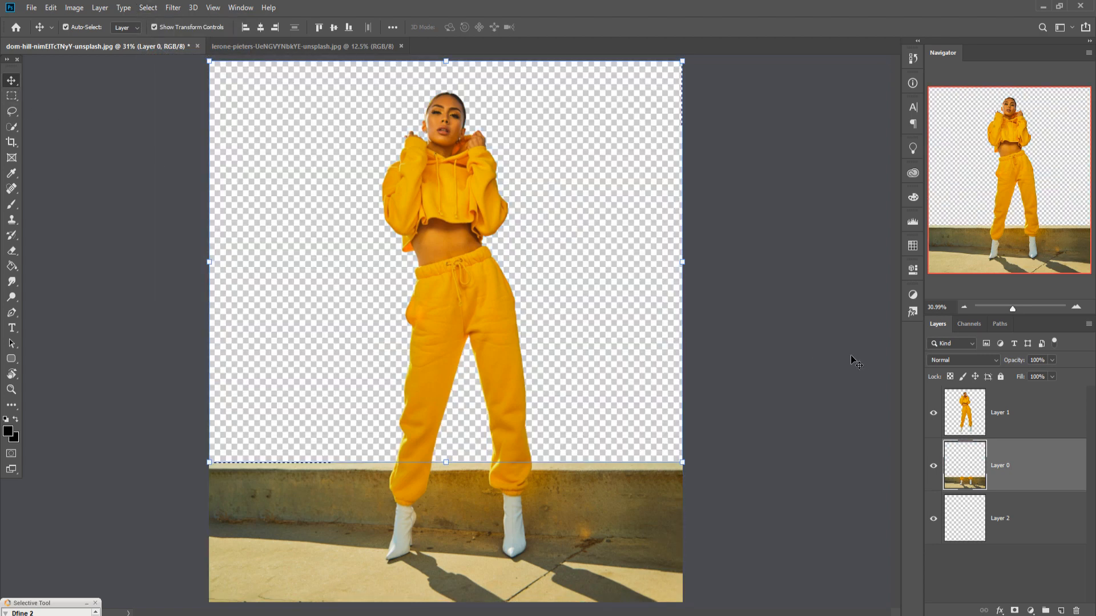
- Hide Layer 1 with the cut-out woman and clear the selection on Layer 0
key(ctrl+minus)
key(ctrl+minus)
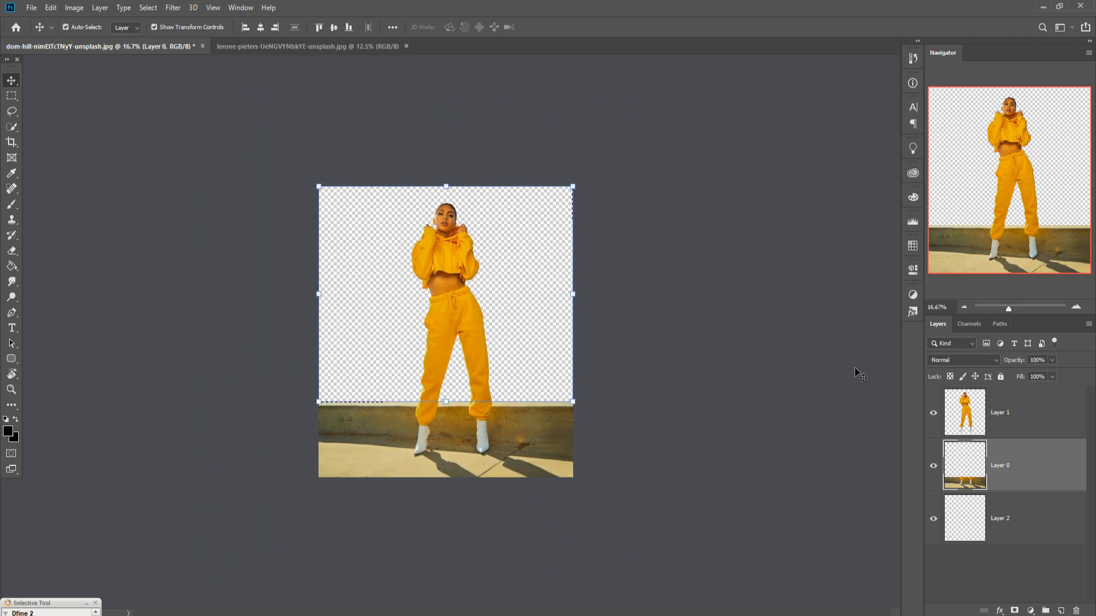
click(936, 415)
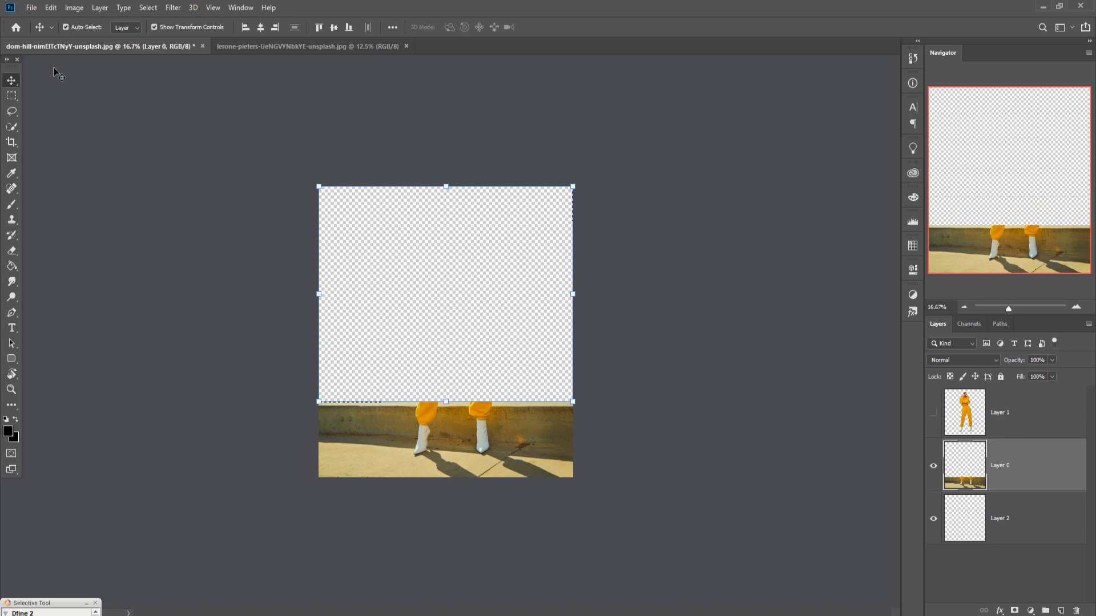
click(147, 8)
click(151, 33)
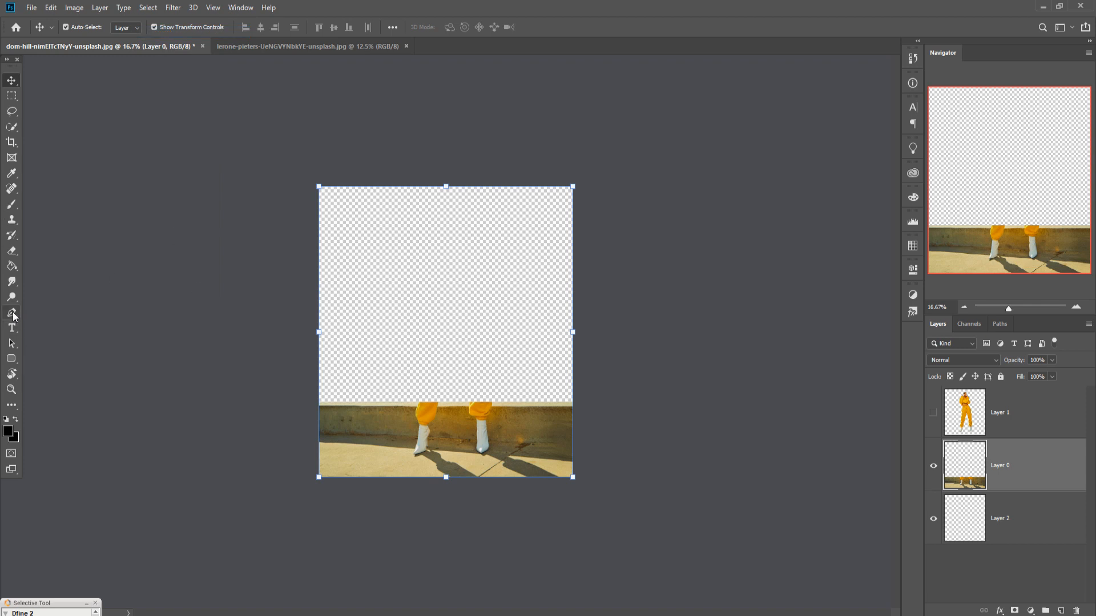
- Select both trouser cuffs and white boots on Layer 0 with the Quick Selection tool, excluding the ledge between them
click(11, 127)
scroll(431, 387, up, 4)
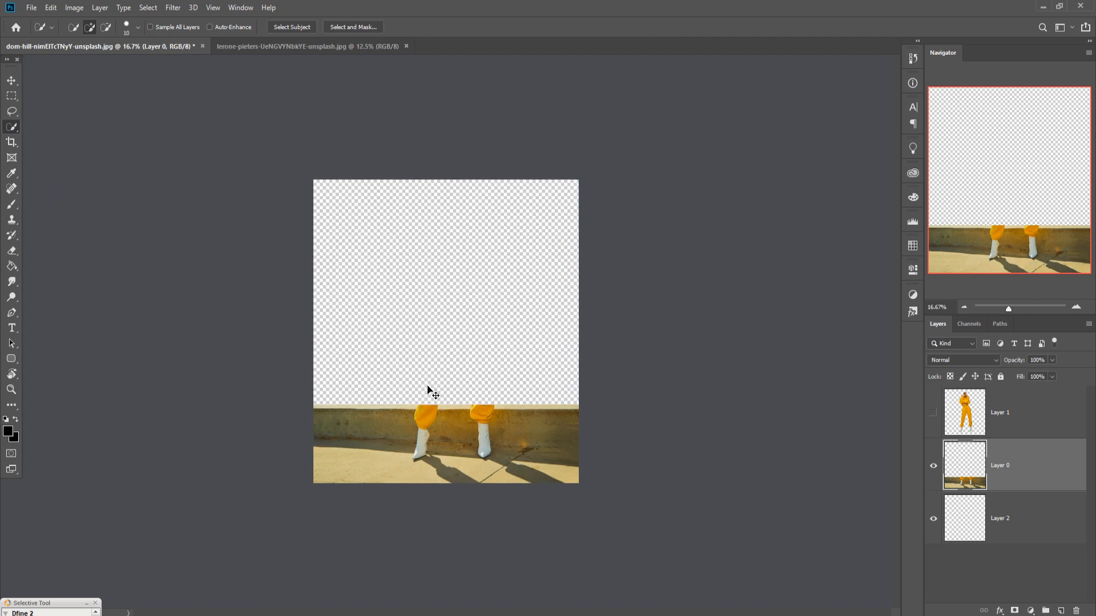
scroll(438, 340, down, 6)
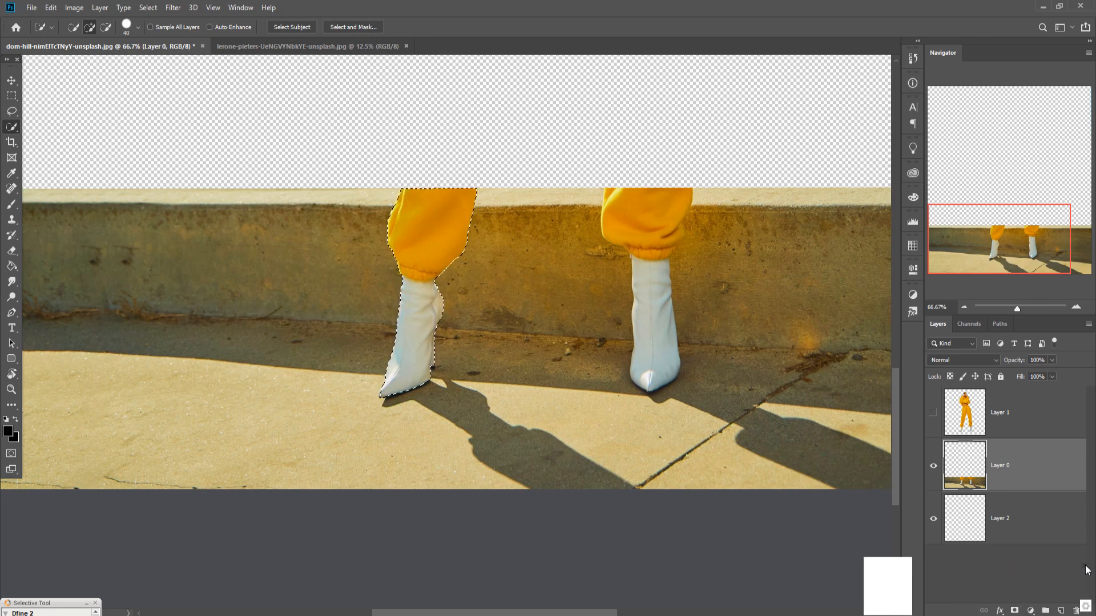
click(619, 203)
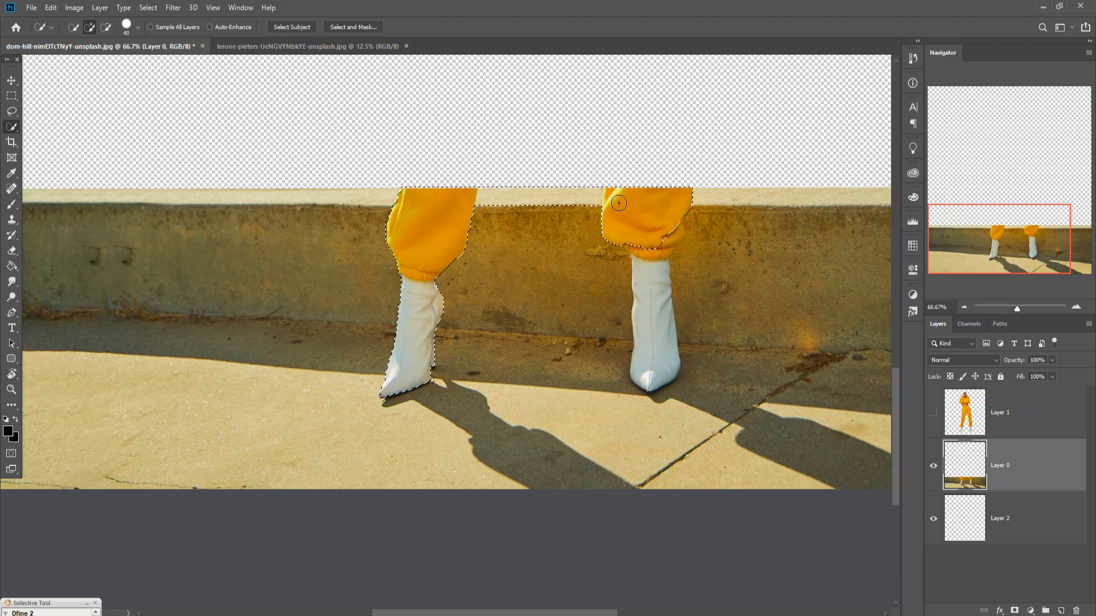
key(ctrl+z)
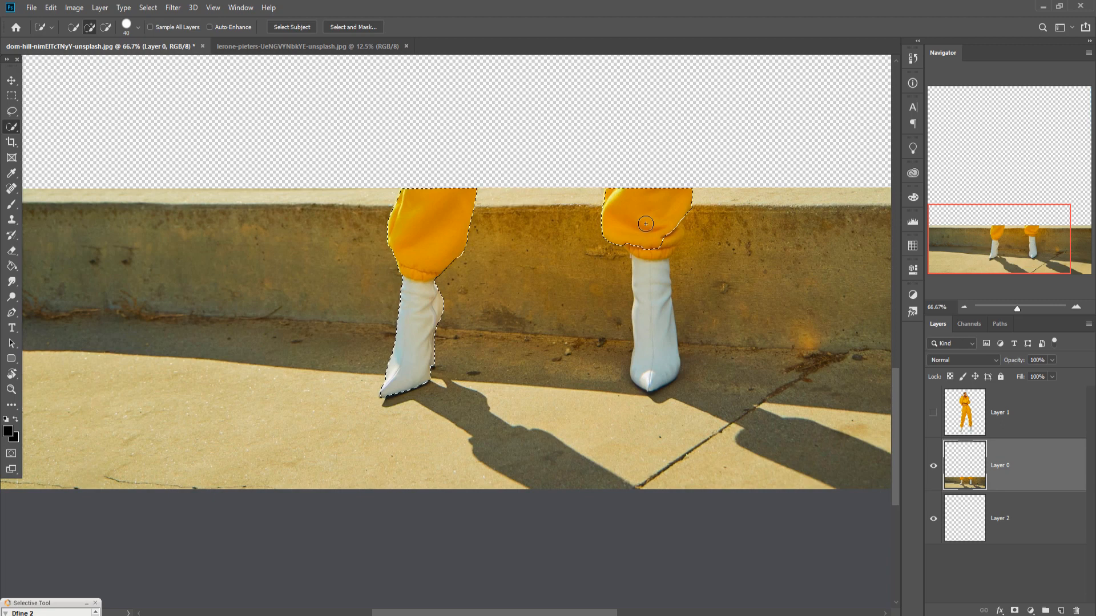
click(664, 293)
click(634, 209)
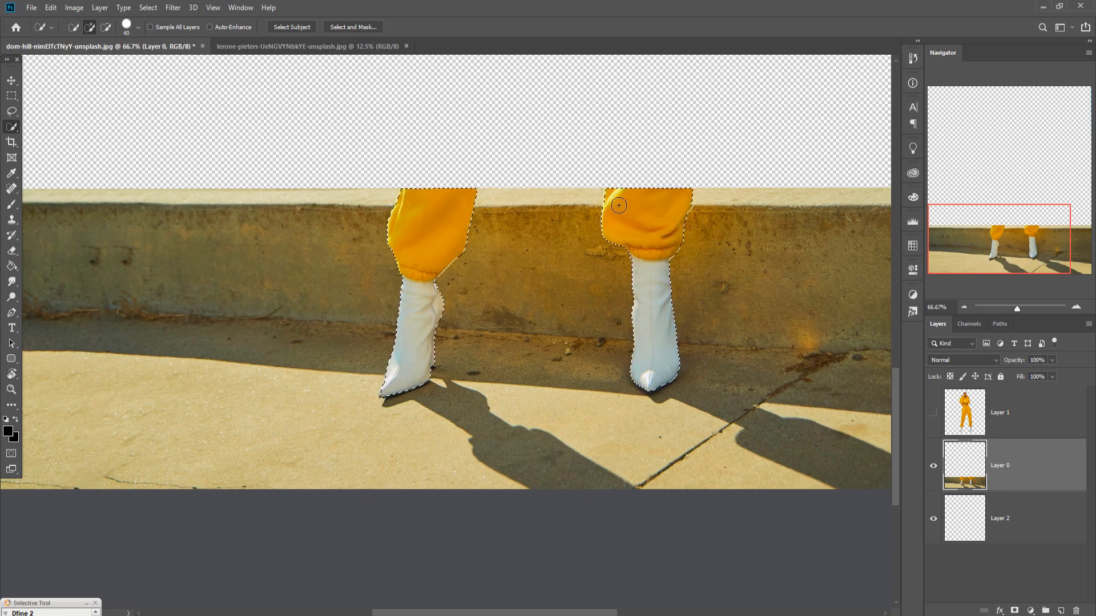
- Expand the selection slightly around both trouser cuffs and boots on Layer 0
click(146, 11)
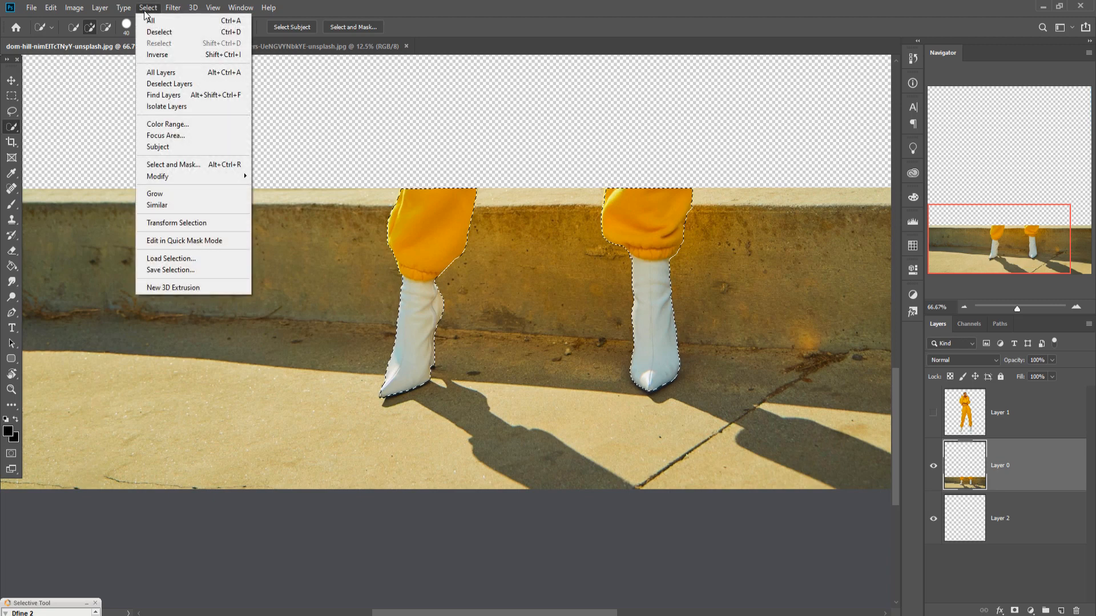
mouse_move(166, 181)
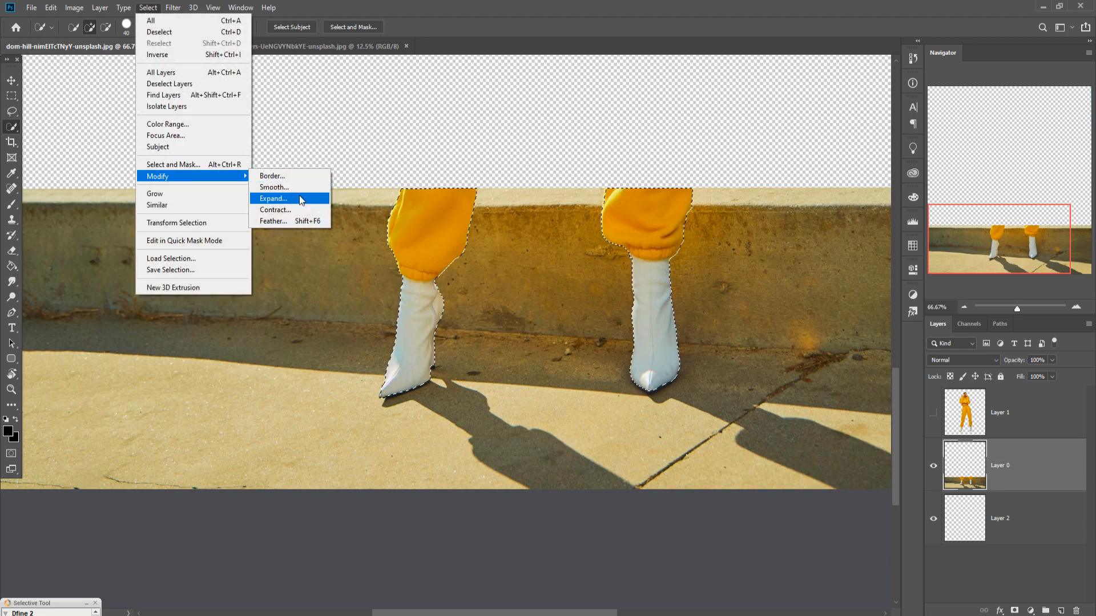
click(273, 198)
click(604, 200)
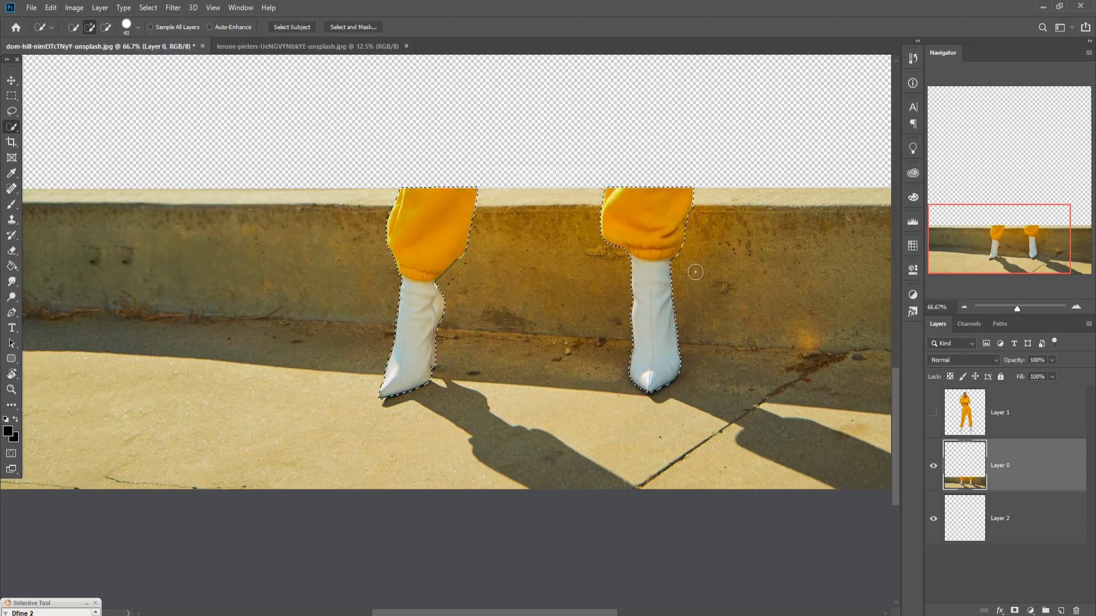
- Replace the selected cuffs and boots on Layer 0 with a content-aware fill of ledge and ground
click(147, 7)
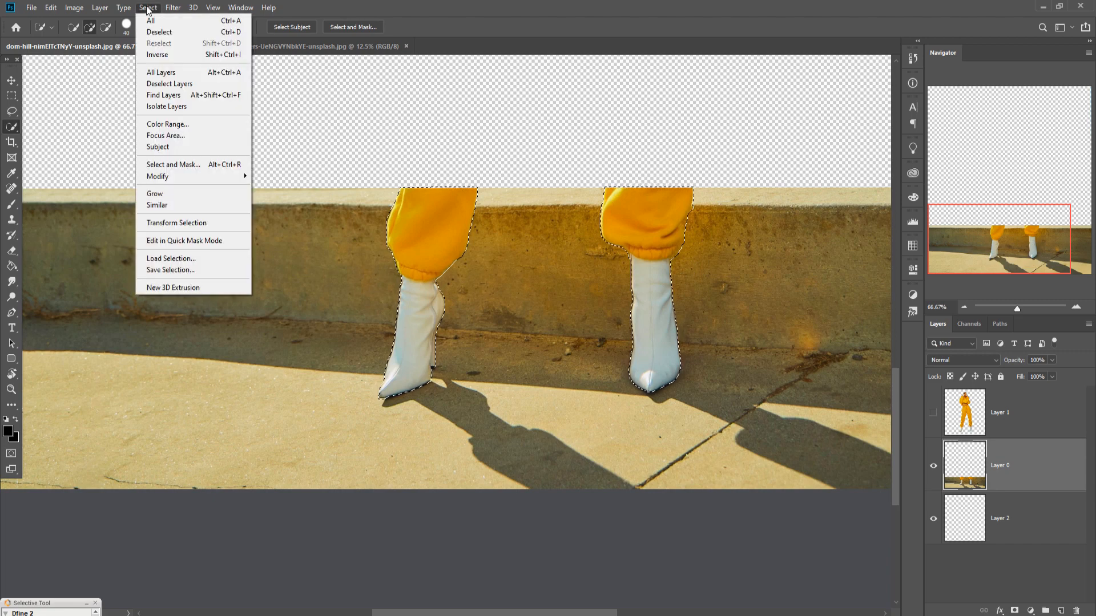
click(21, 15)
click(51, 7)
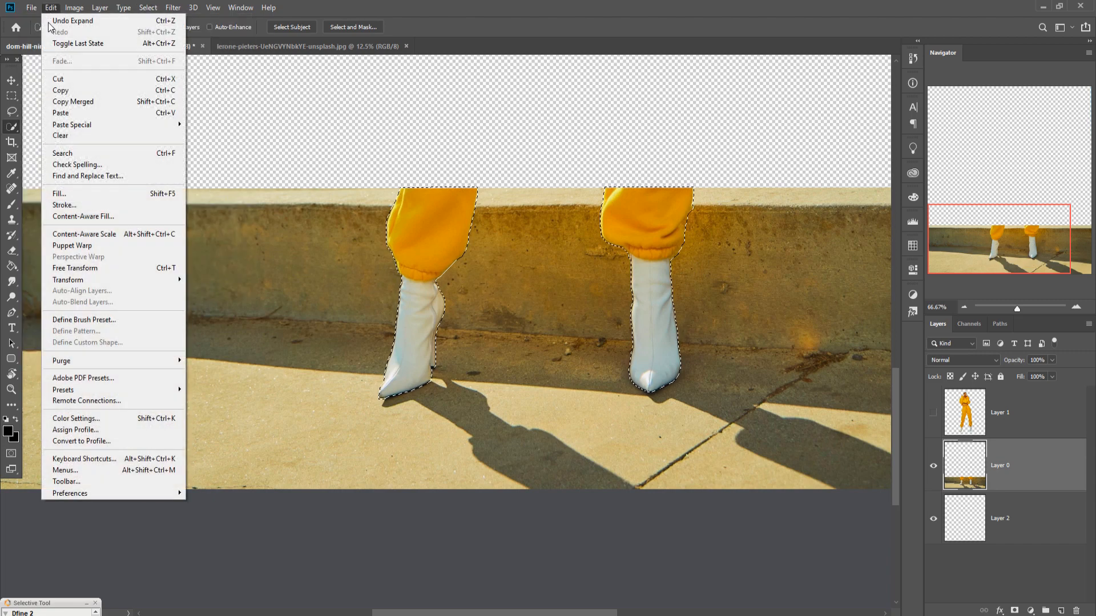
click(59, 194)
click(618, 167)
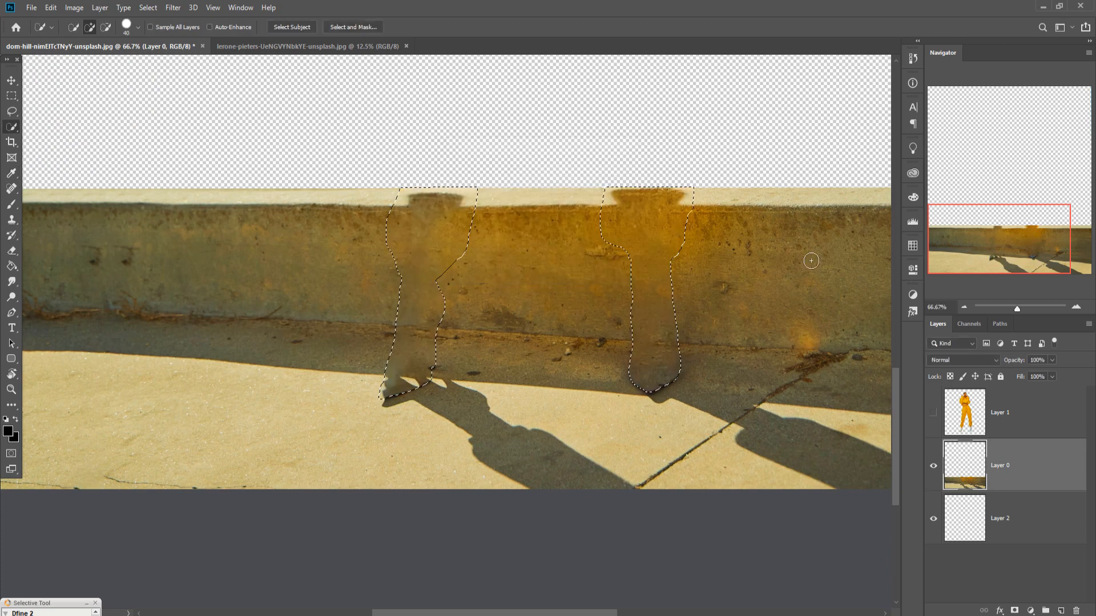
- Clear the selection and make Layer 1 with the cut-out woman visible again
click(148, 8)
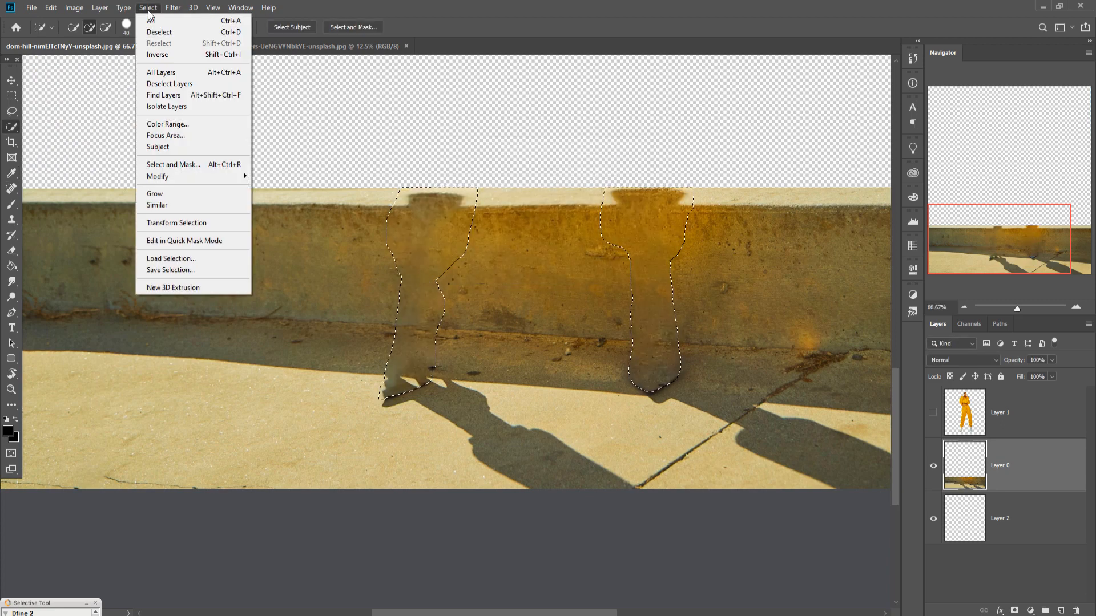
click(154, 33)
key(v)
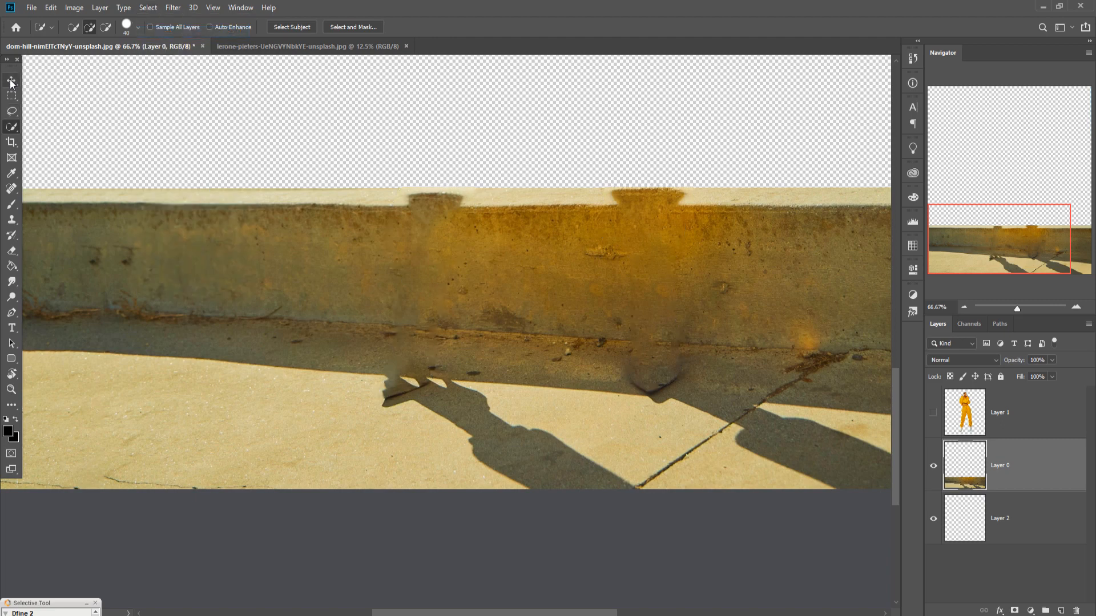
click(936, 415)
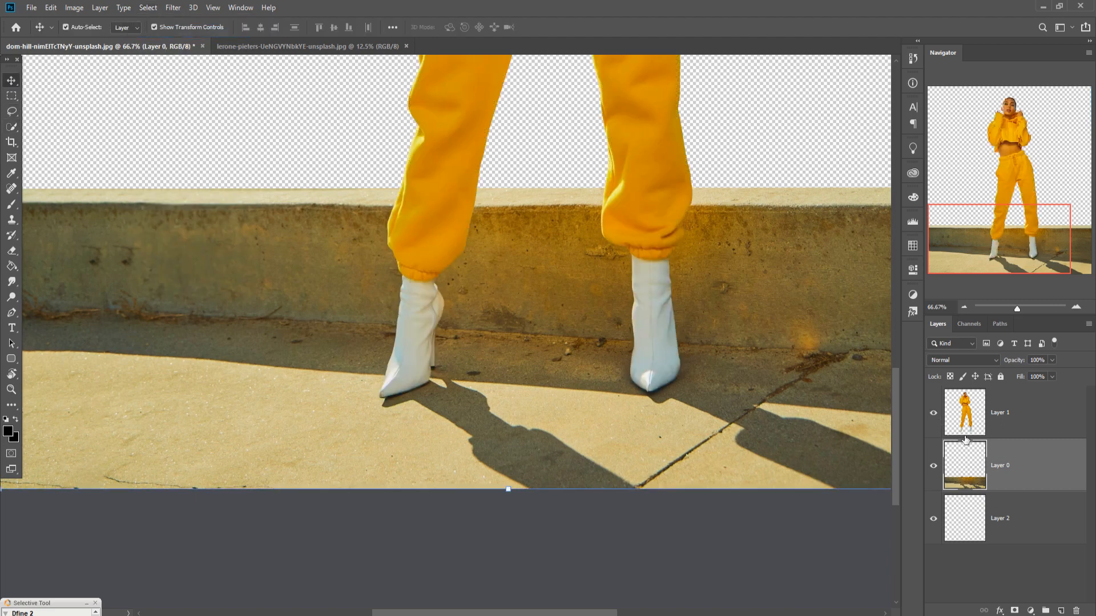
- Extend the canvas above the woman and out to both sides with the Crop tool, and apply the crop
key(ctrl+minus)
key(ctrl+minus)
key(ctrl+minus)
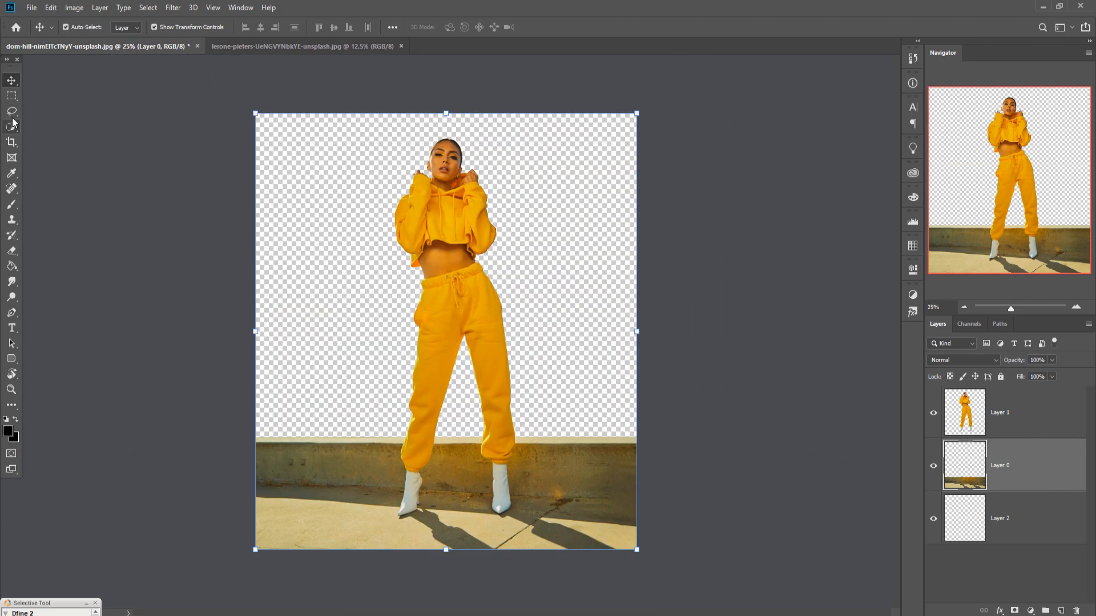
click(11, 142)
drag(447, 113, 446, 76)
drag(641, 332, 654, 333)
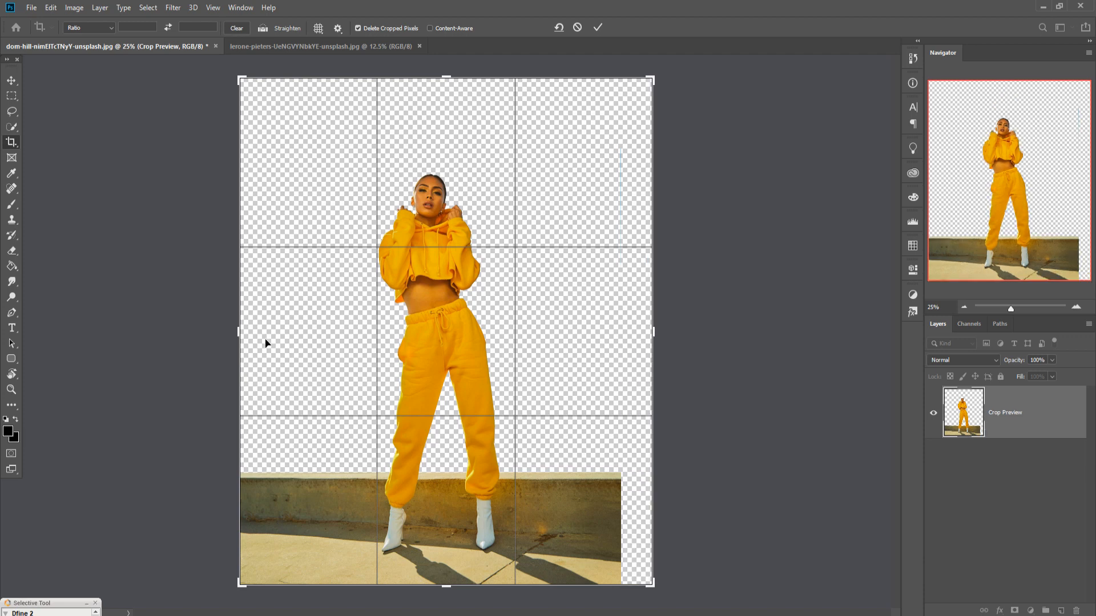
drag(242, 341, 217, 342)
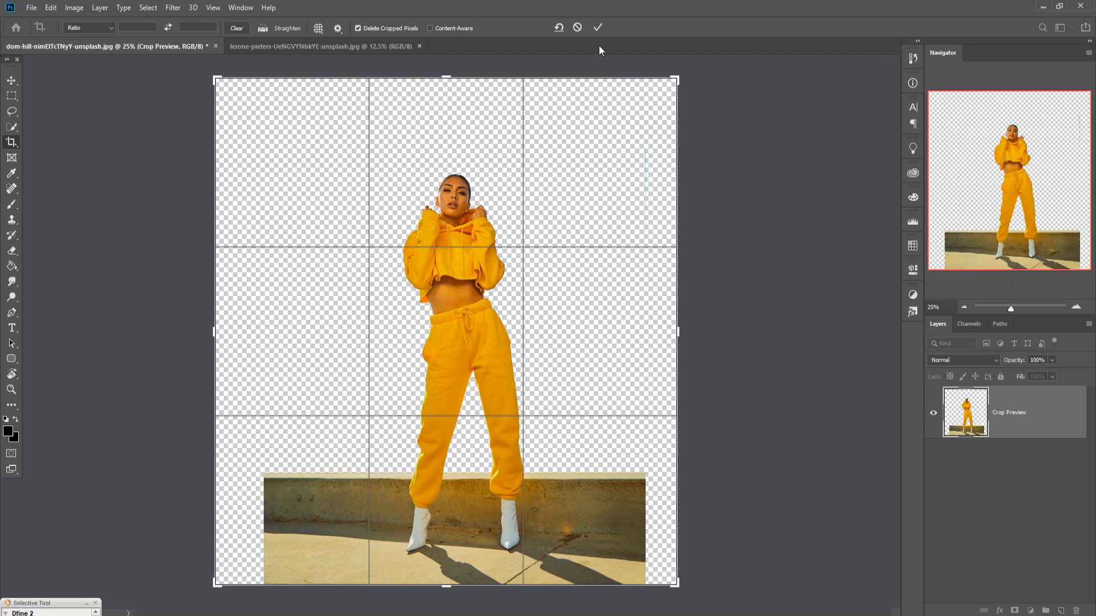
click(598, 28)
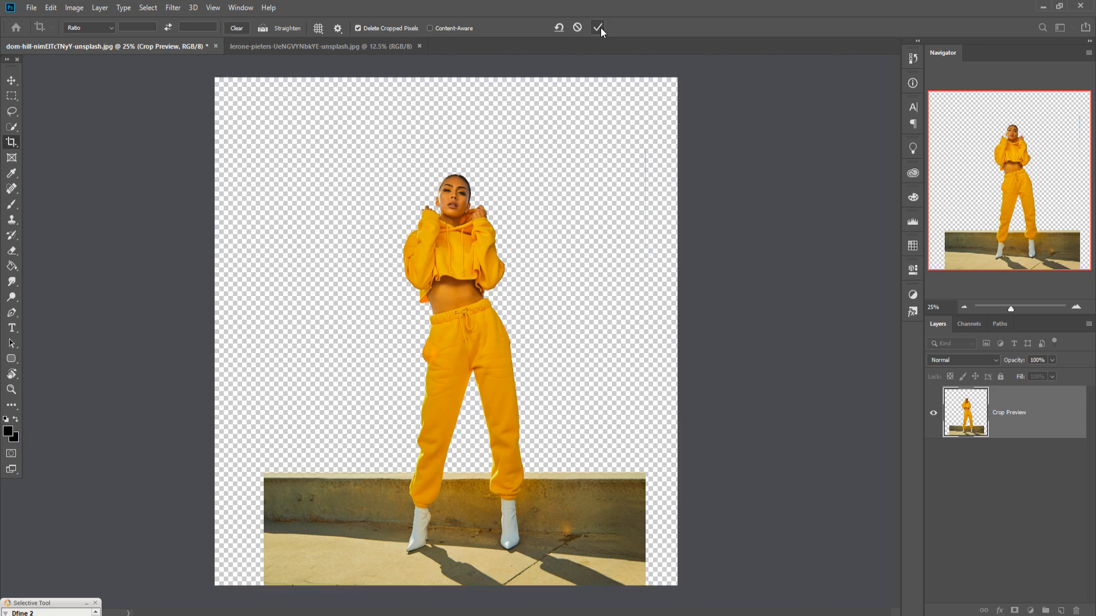
- Select the empty areas at both ends of the ledge and ground with rectangular marquees, slightly overlapping the image
click(11, 96)
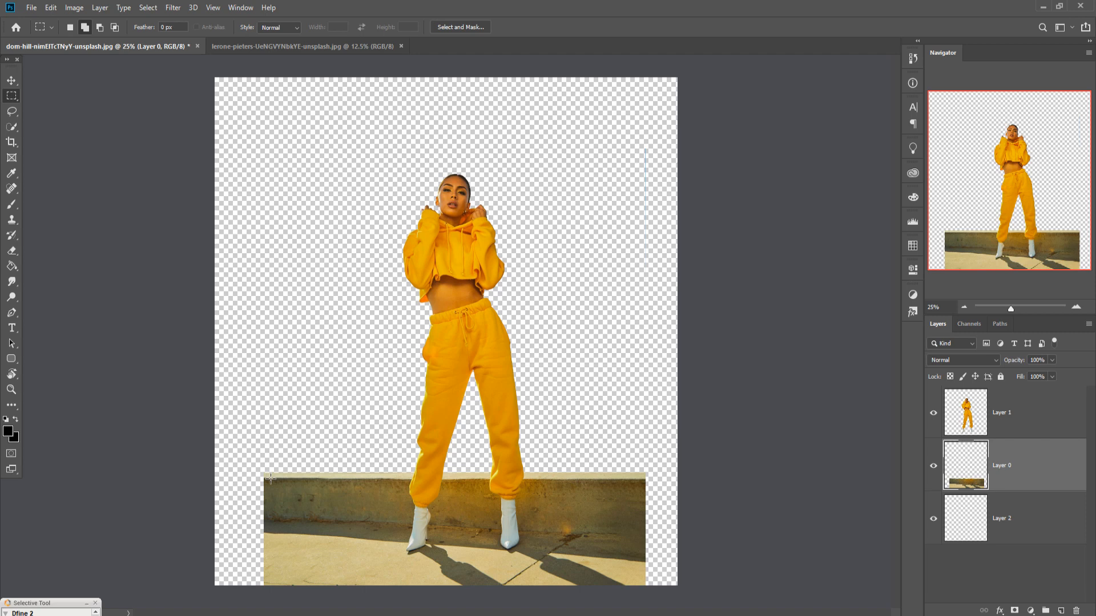
drag(269, 477, 187, 599)
drag(645, 473, 725, 609)
- Fill the selected side areas of Layer 0 with content-aware ledge and ground texture, and clear the selection
click(51, 7)
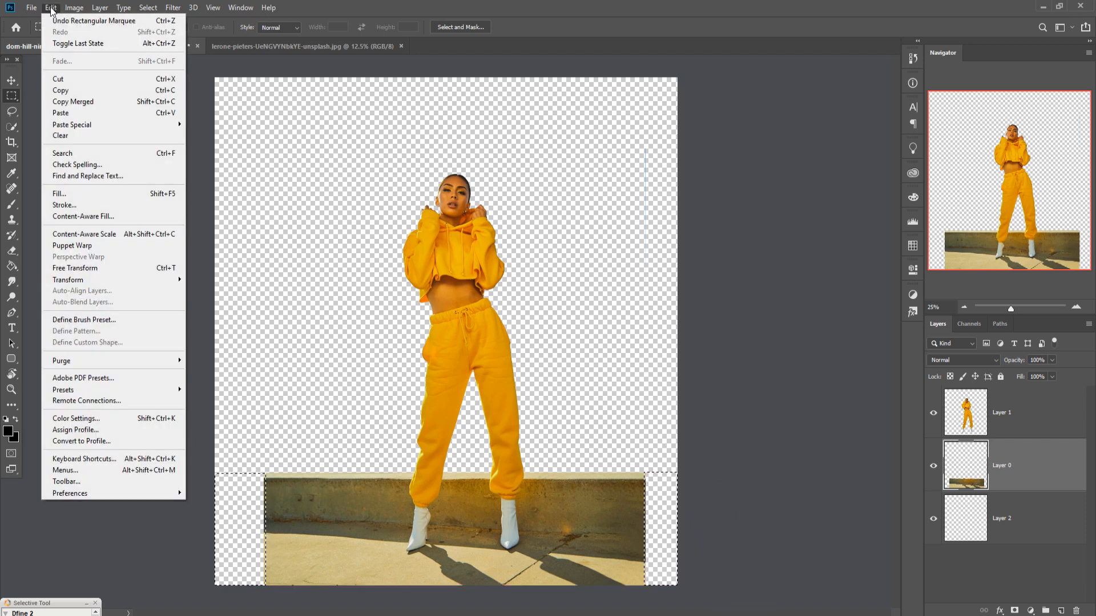
click(52, 194)
click(621, 166)
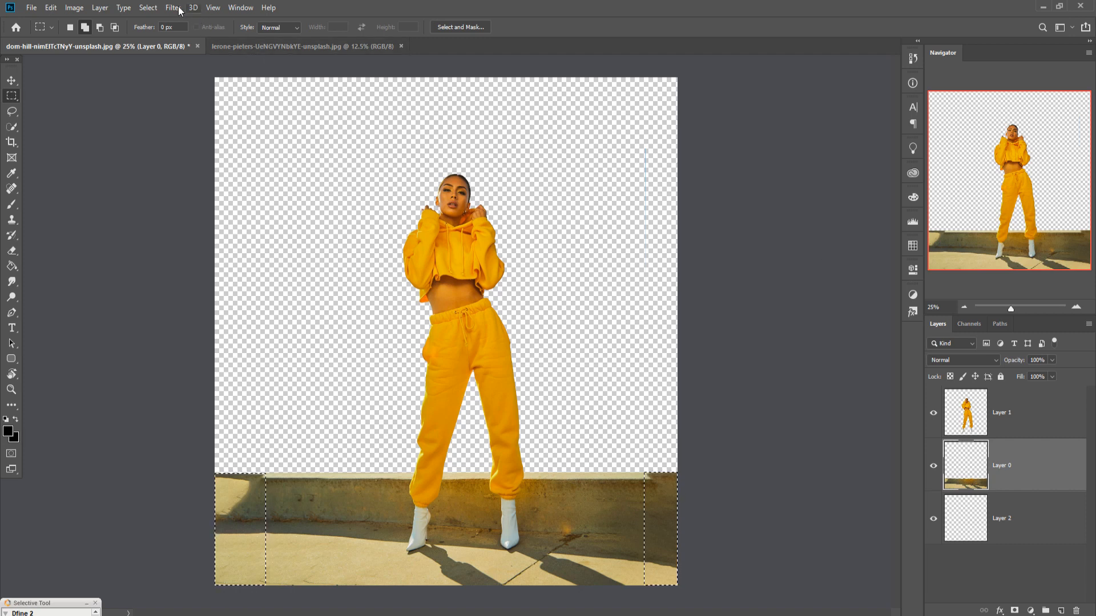
click(148, 7)
click(159, 33)
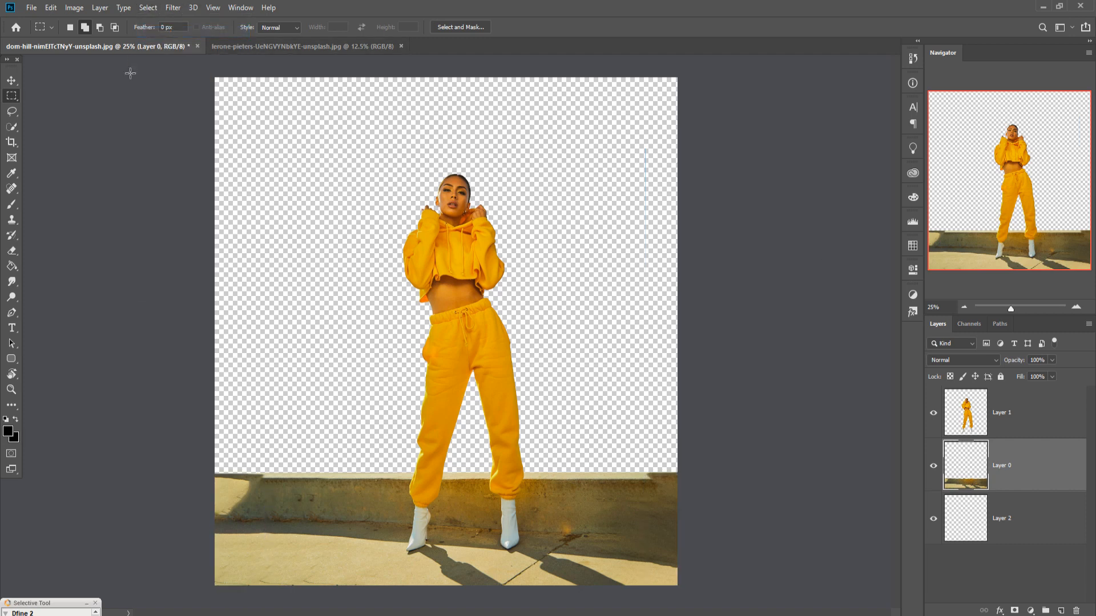
- Copy a thin rectangular strip of the ledge's light top edge from Layer 0 and paste it as a new layer
click(11, 80)
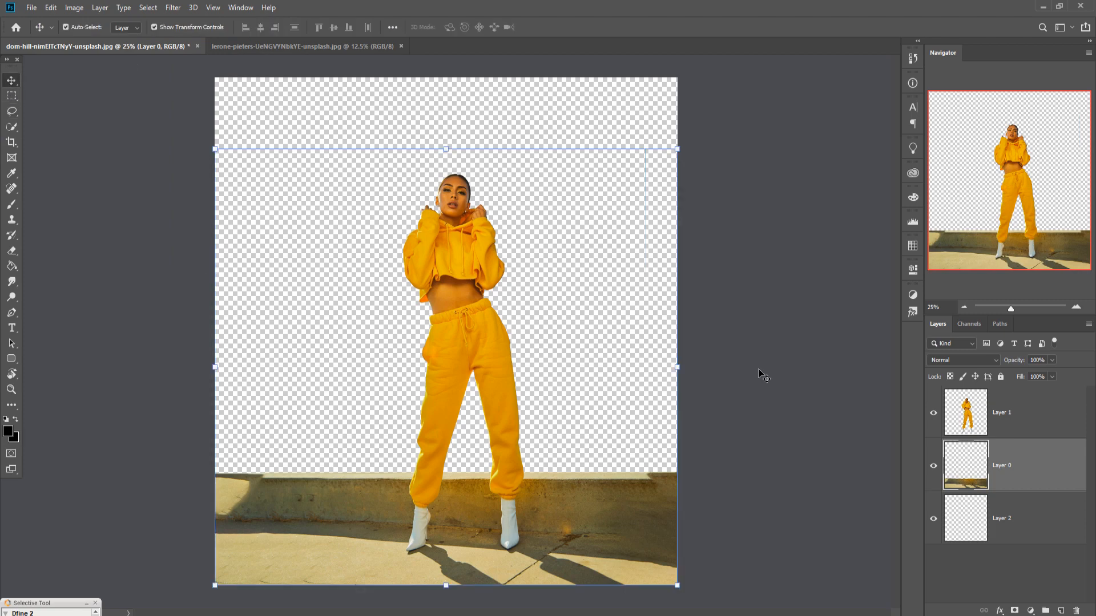
key(ctrl+plus)
key(ctrl+plus)
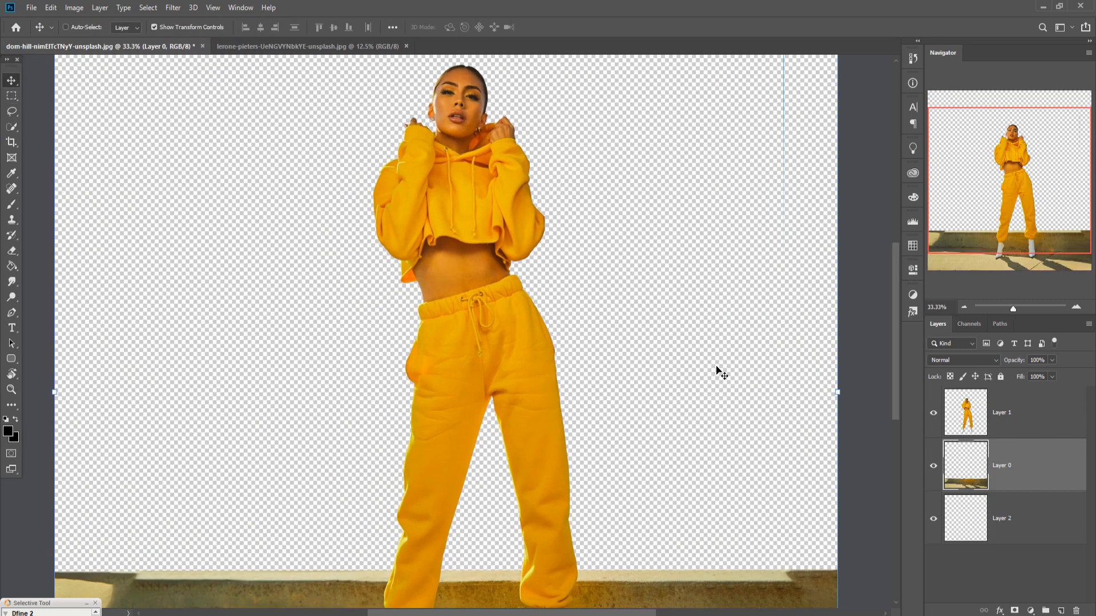
drag(582, 439, 799, 155)
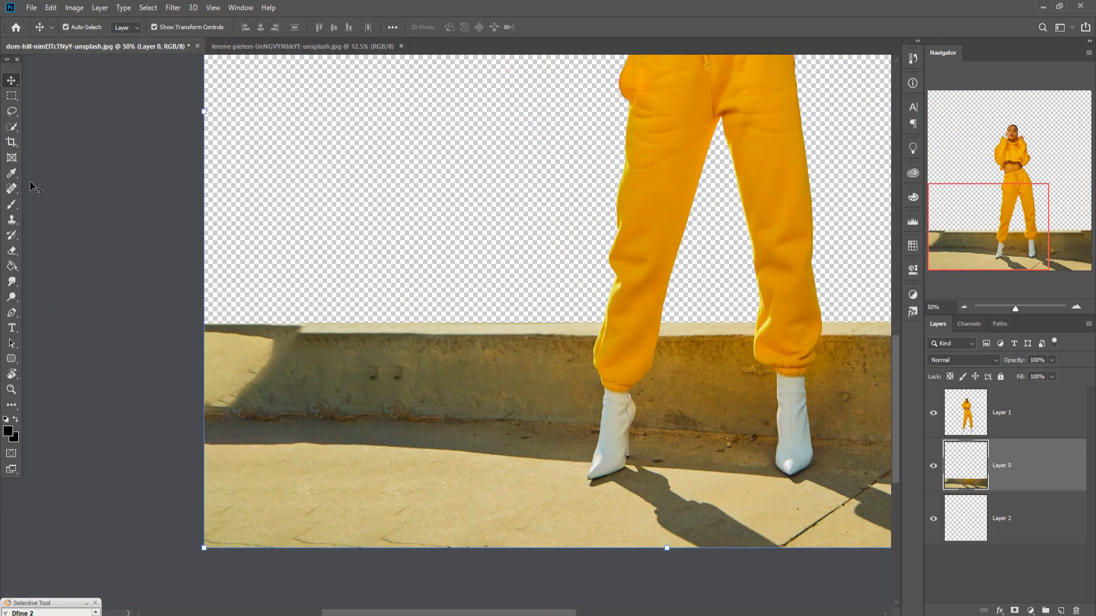
click(11, 96)
drag(298, 314, 420, 341)
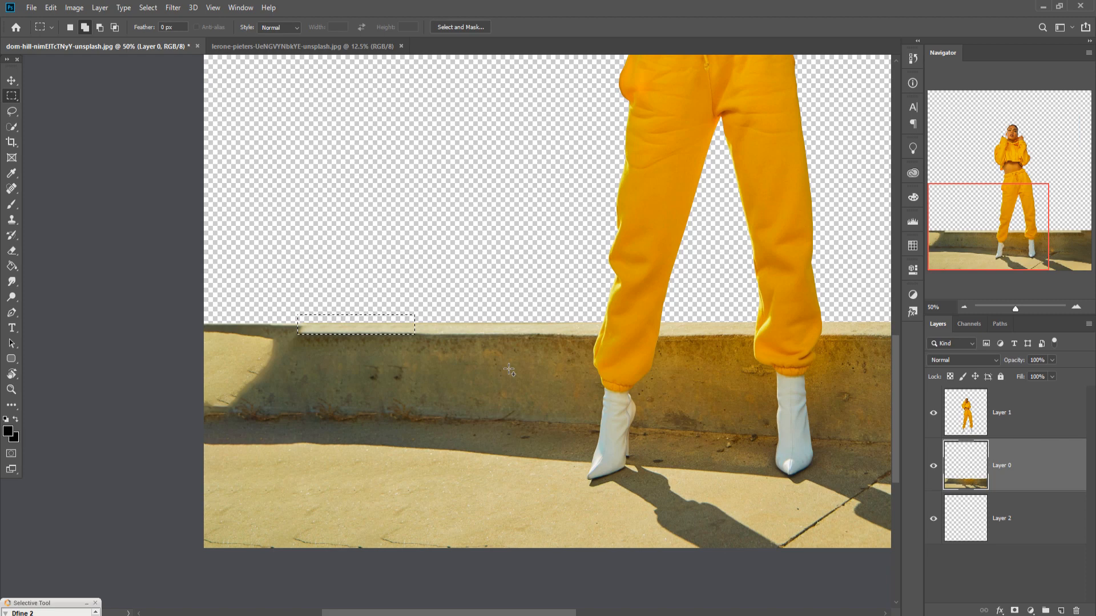
click(51, 8)
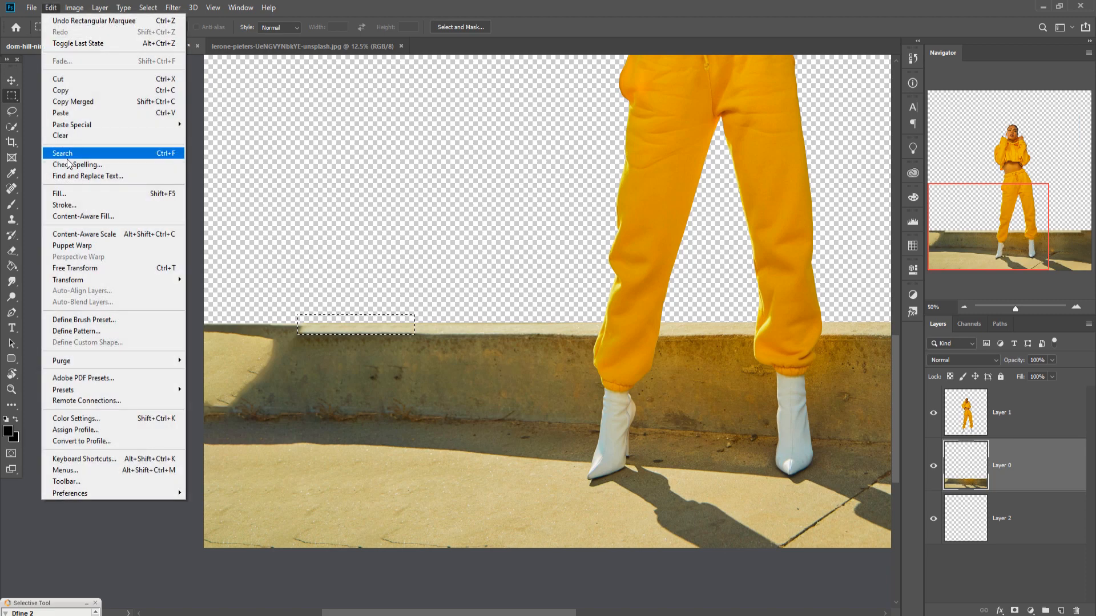
click(61, 90)
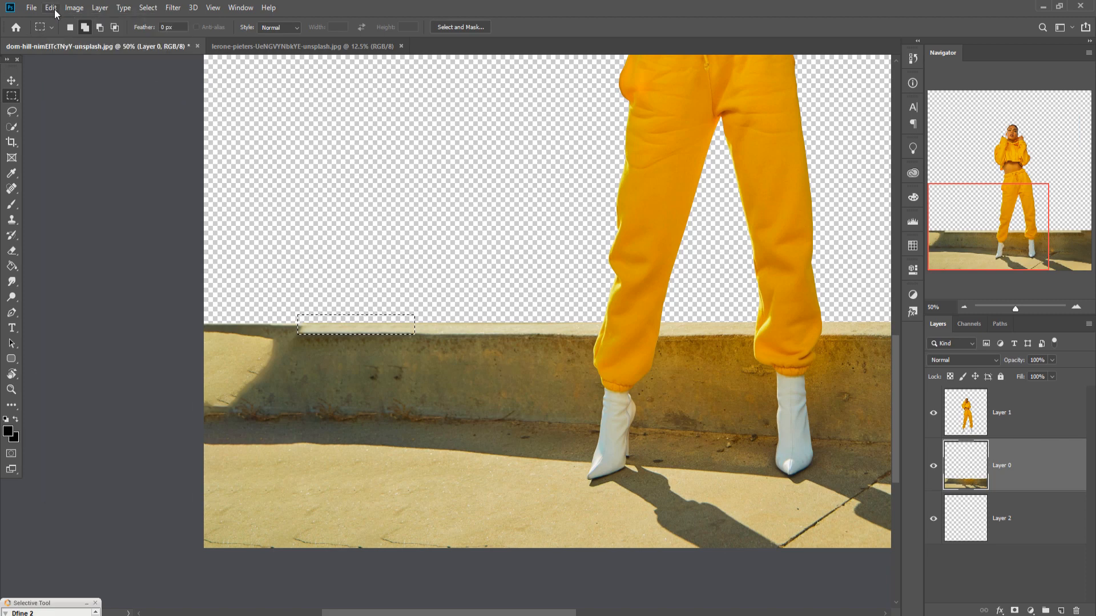
click(51, 8)
click(61, 112)
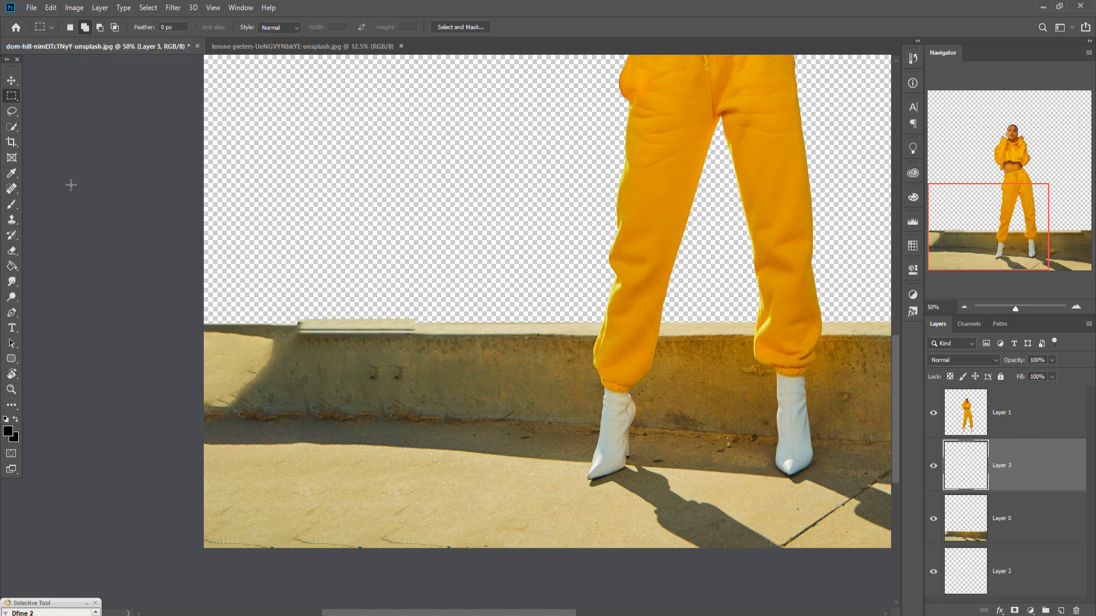
- Move the pasted strip over the dark left end of the ledge and nudge it into line with the top edge
click(11, 80)
drag(355, 338, 288, 337)
key(Up)
key(Up)
key(Up)
key(Up)
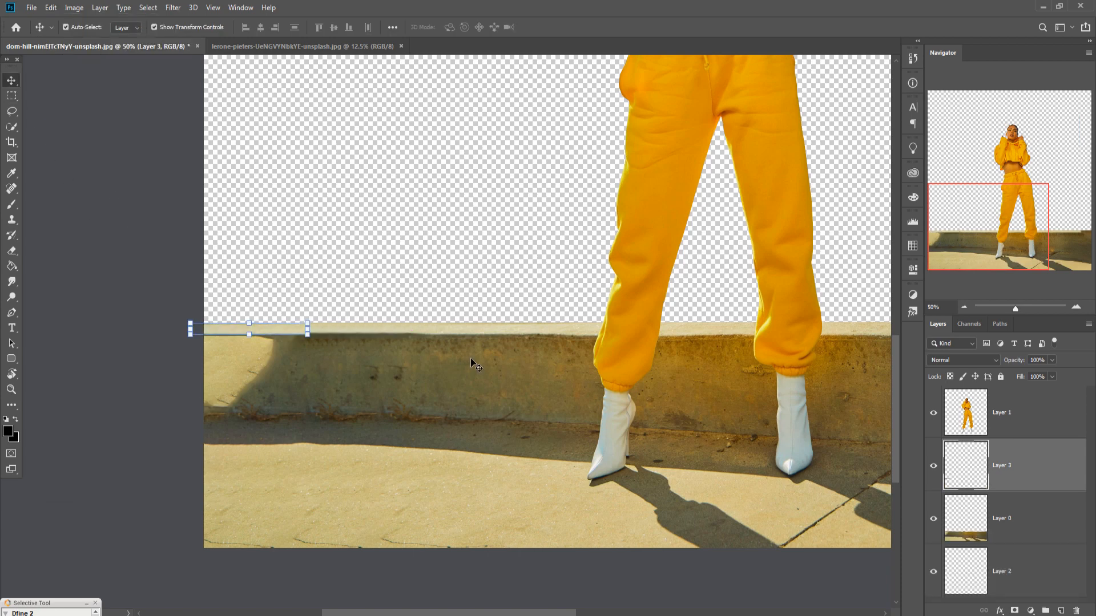
- Scale the strip on Layer 3 to 90% of its height to match the ledge's top edge
key(ctrl+plus)
key(ctrl+plus)
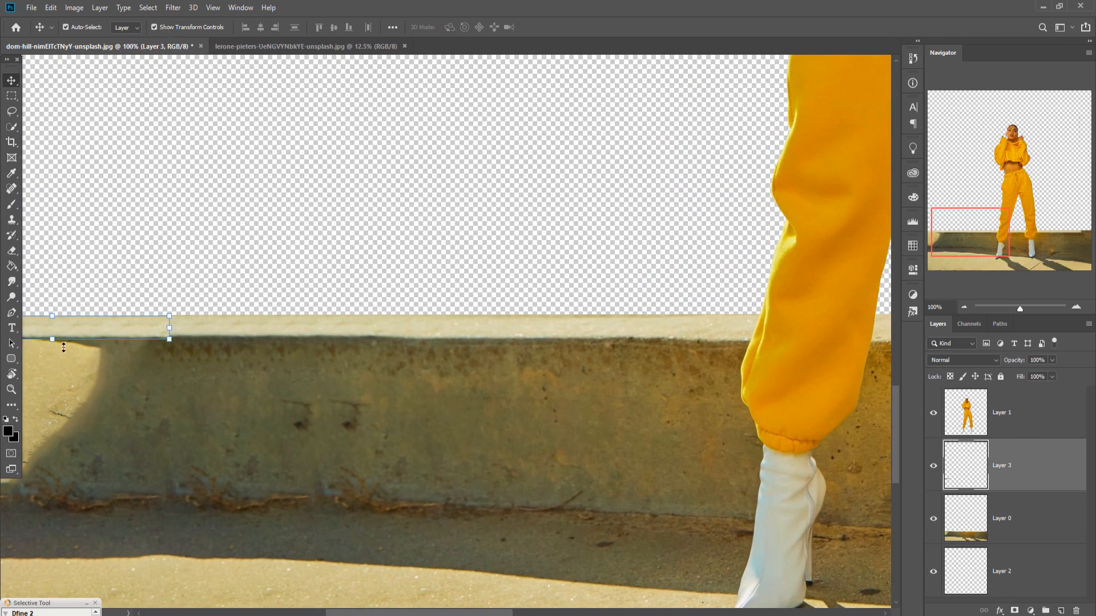
drag(58, 343, 58, 341)
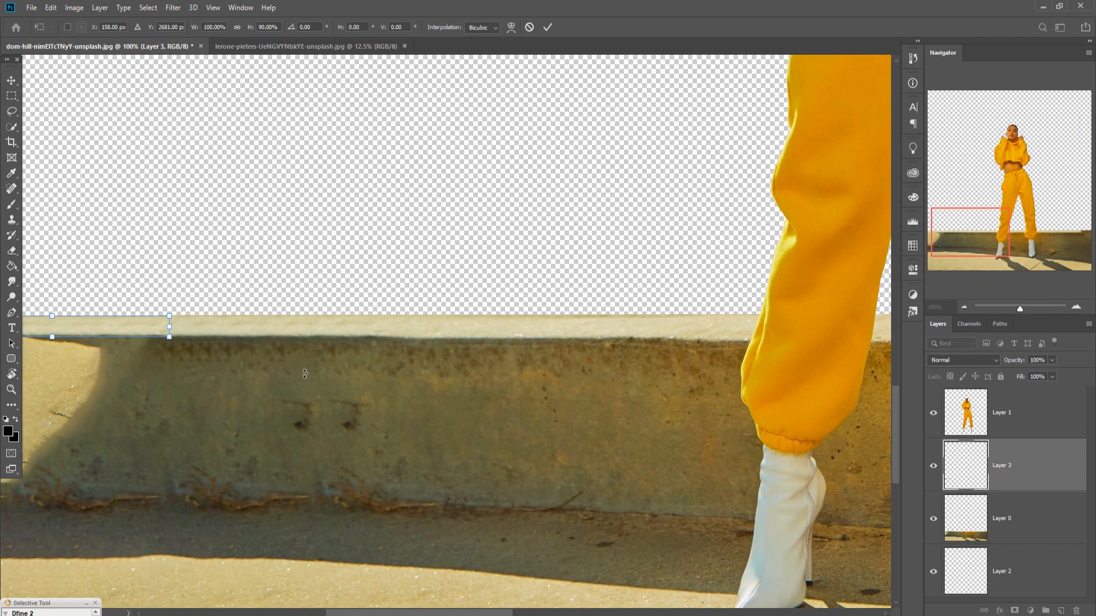
key(ctrl+minus)
click(547, 27)
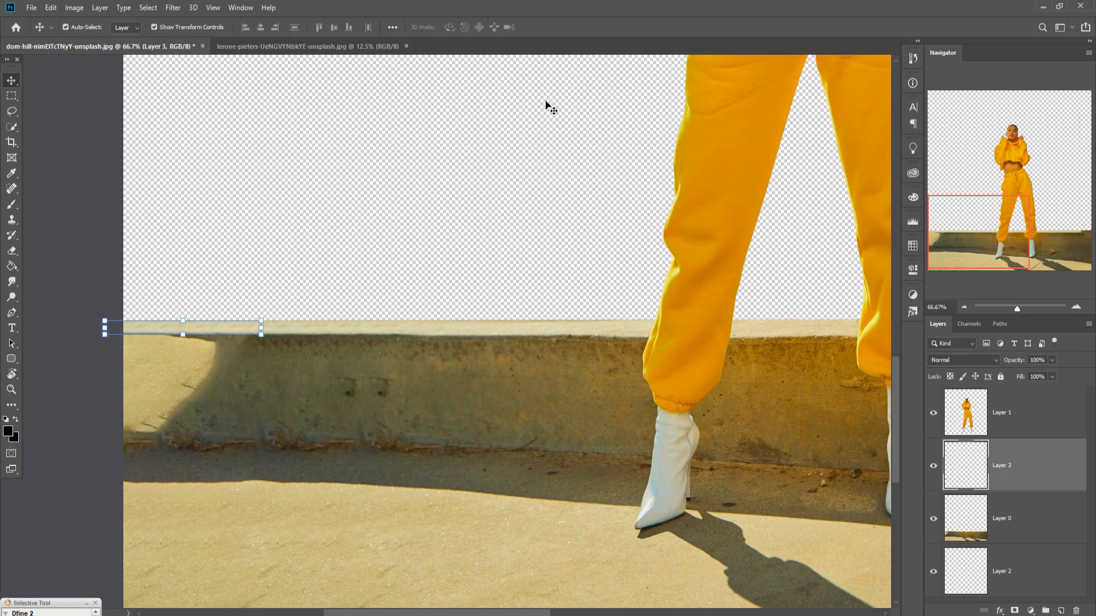
- Duplicate Layer 3 within the same document as Layer 3 copy
key(ctrl+minus)
key(ctrl+minus)
key(ctrl+minus)
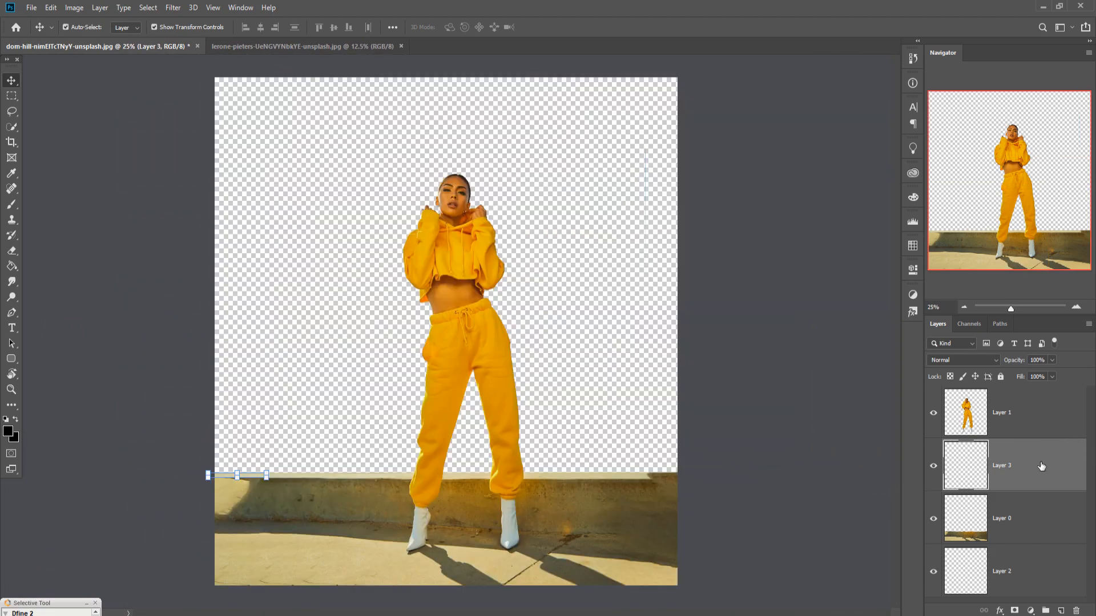
right_click(1041, 467)
click(924, 179)
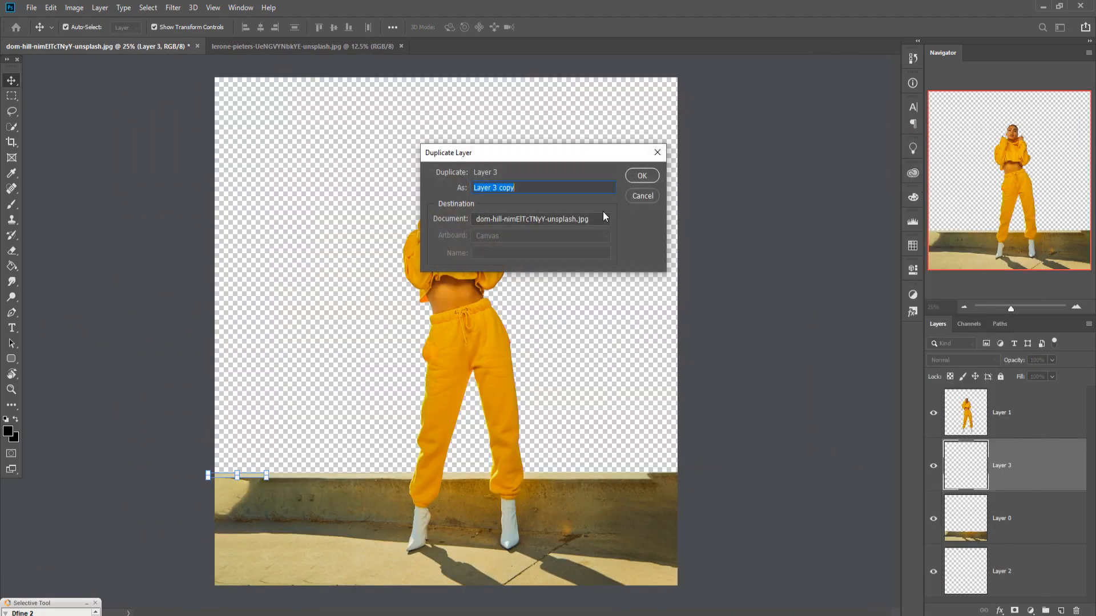
click(641, 175)
- Flip Layer 3 copy horizontally and move it to the right end of the ledge's top edge
click(52, 7)
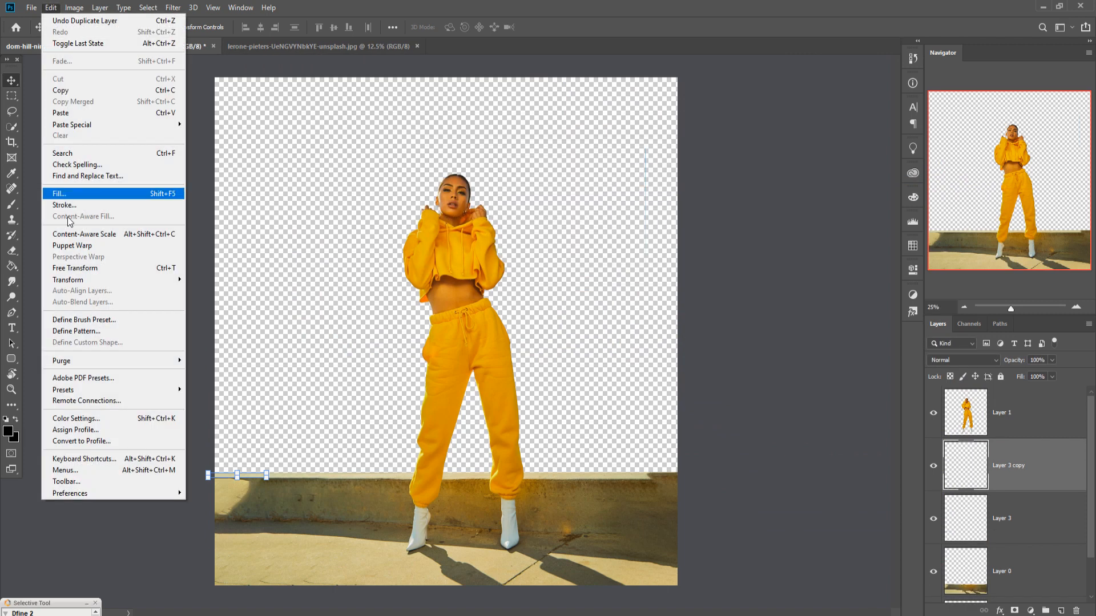
mouse_move(70, 279)
click(238, 411)
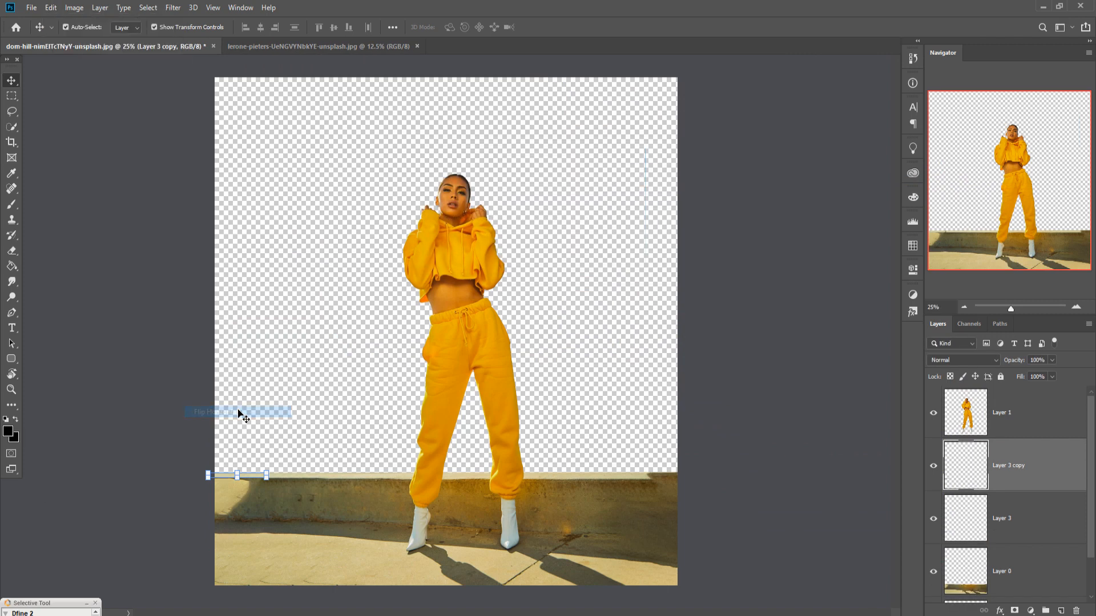
drag(251, 479, 666, 477)
- Stretch the Layer 3 copy strip vertically so it covers the full height of the ledge's top edge at the right end
key(ctrl+plus)
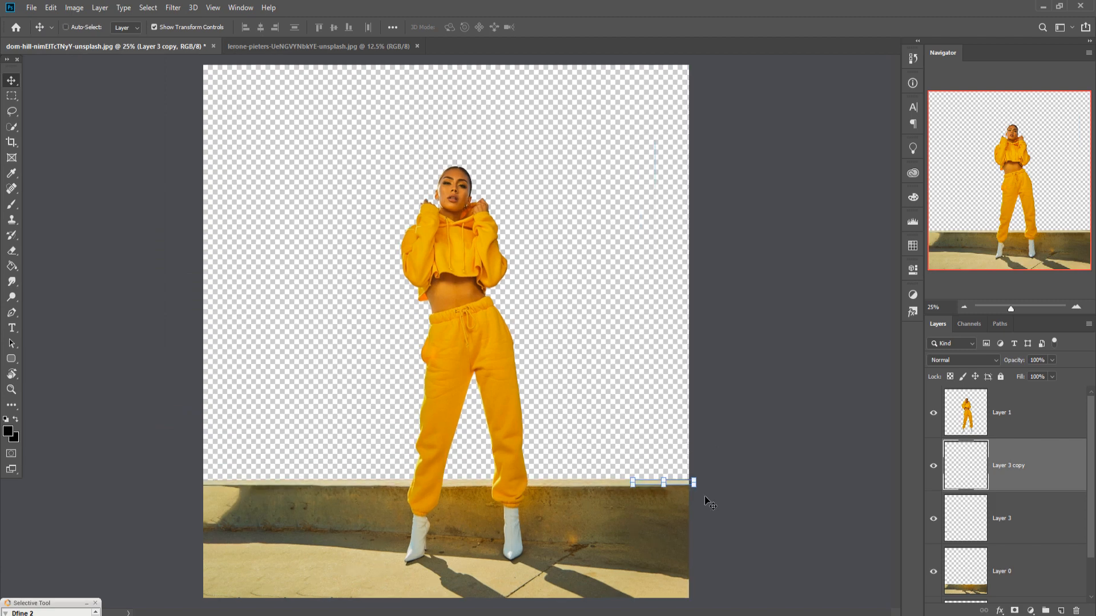
drag(765, 553, 594, 210)
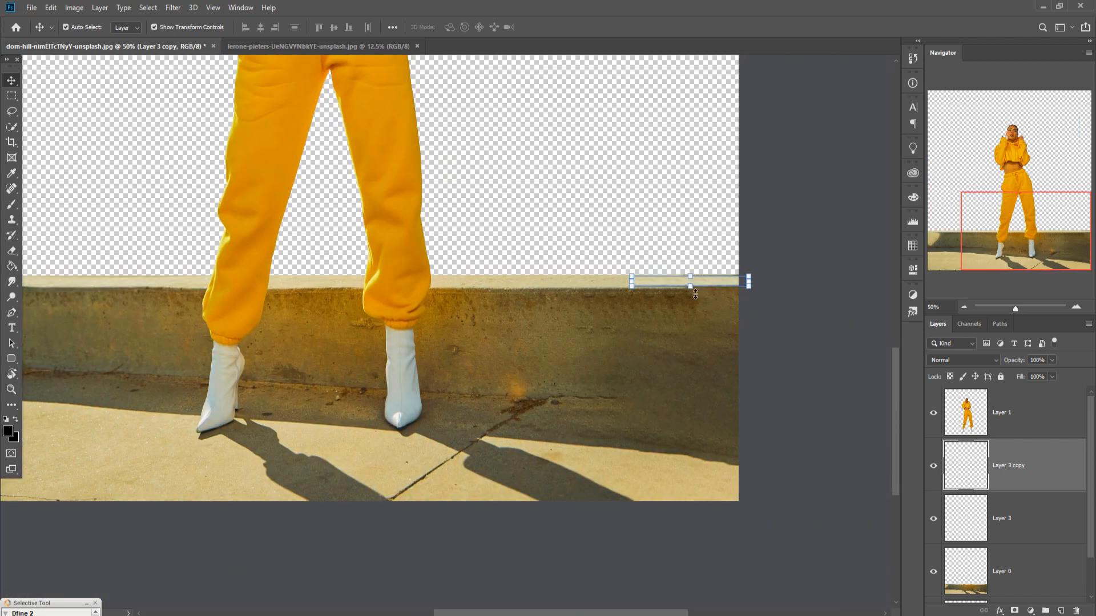
drag(695, 293, 694, 293)
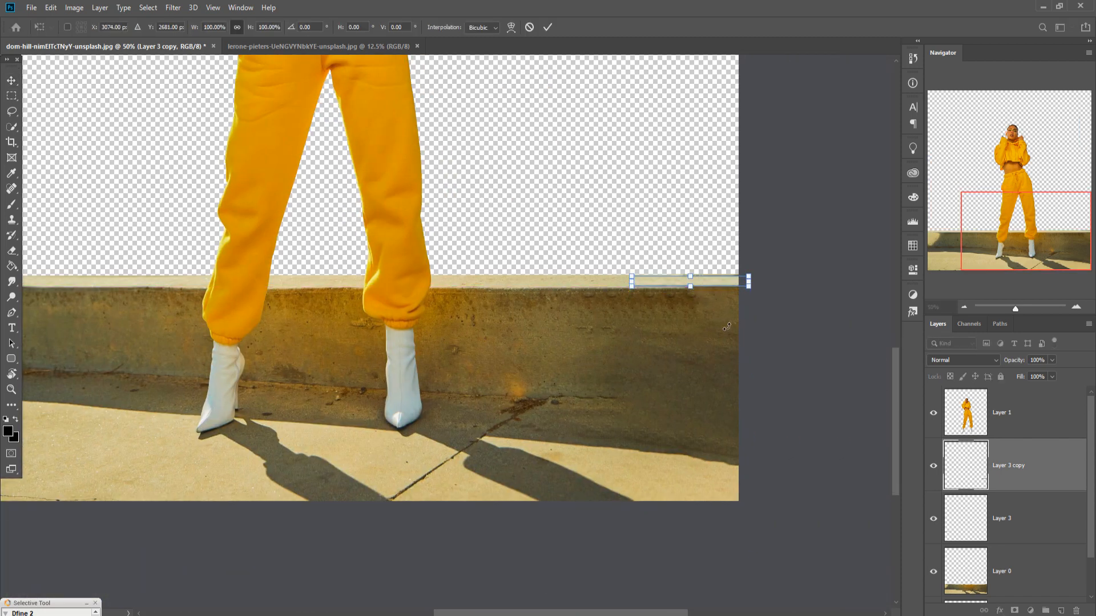
key(ctrl+plus)
key(ctrl+plus)
key(ctrl+plus)
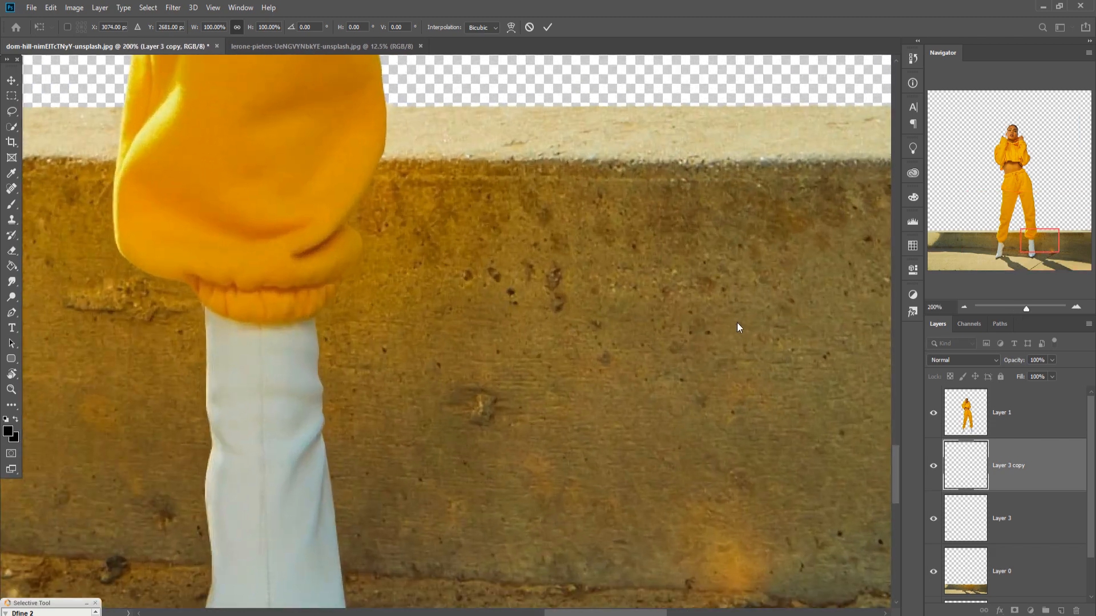
drag(736, 325, 40, 405)
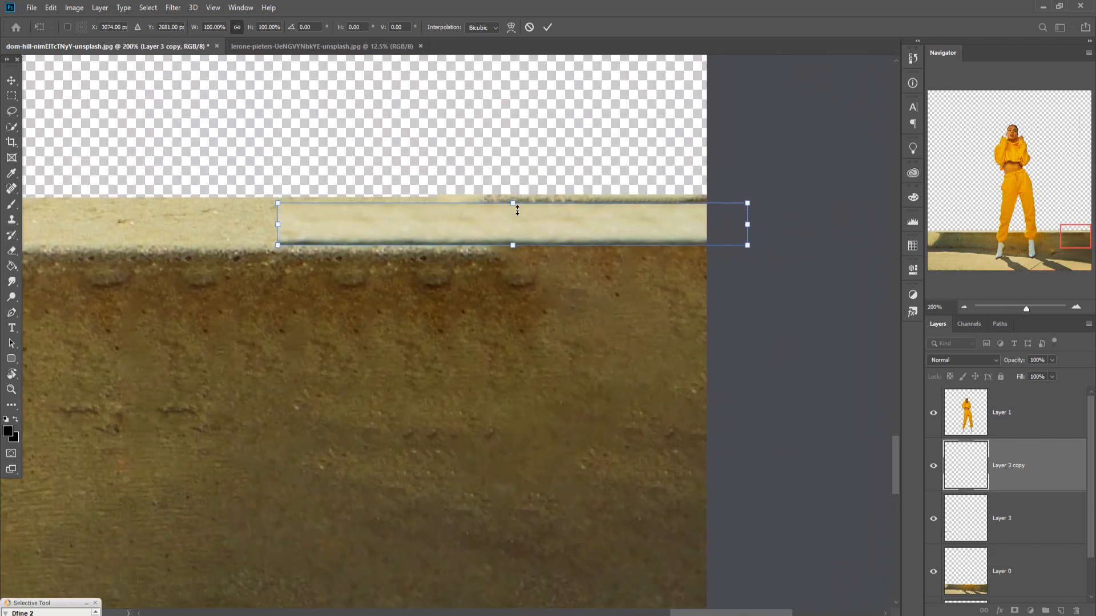
drag(517, 210, 518, 202)
drag(519, 255, 519, 264)
click(548, 28)
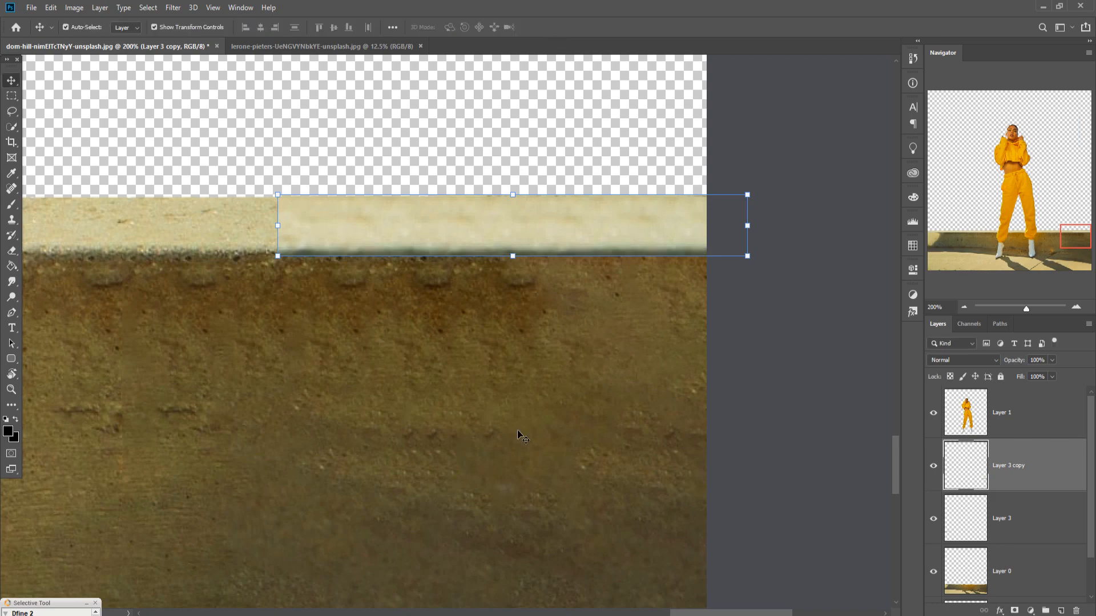
- Merge Layer 3 copy, Layer 3 and Layer 0 into a single ledge layer
scroll(518, 429, down, 4)
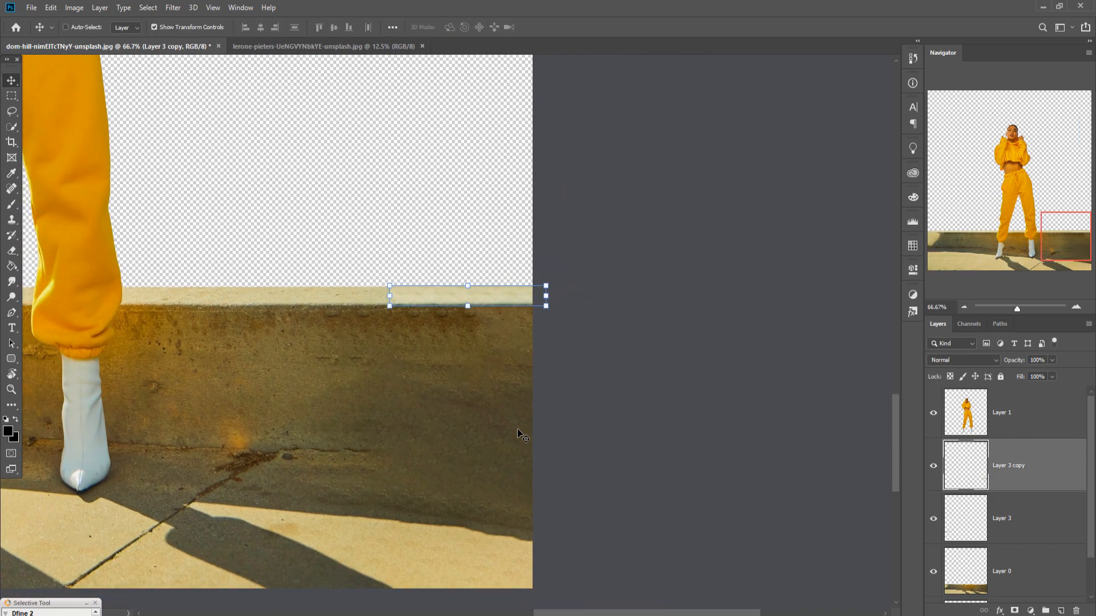
scroll(523, 437, down, 2)
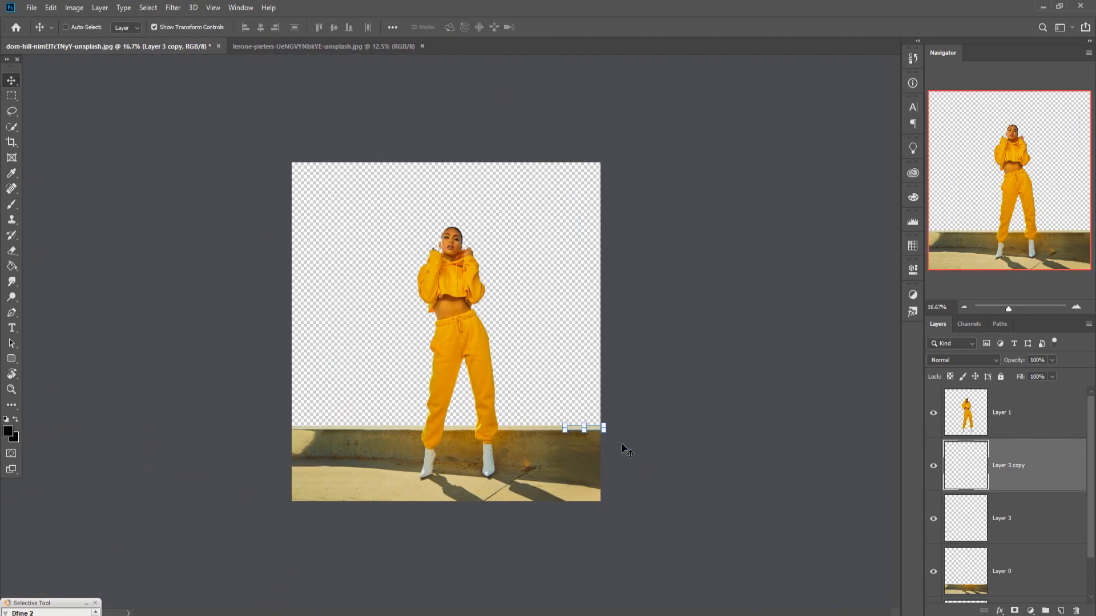
shift+click(1029, 577)
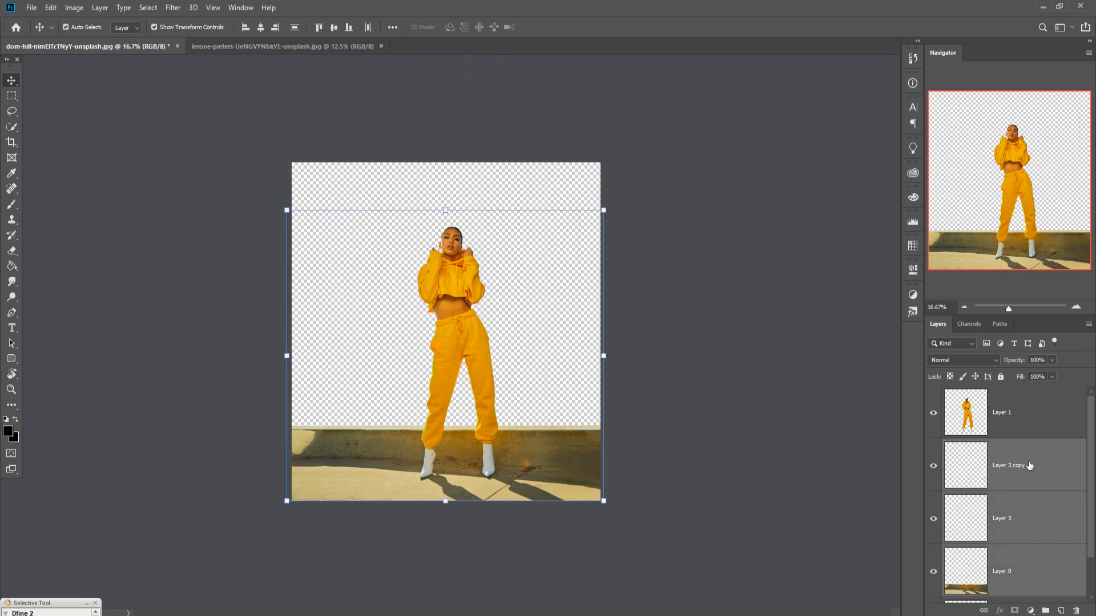
right_click(1026, 575)
click(922, 464)
click(785, 449)
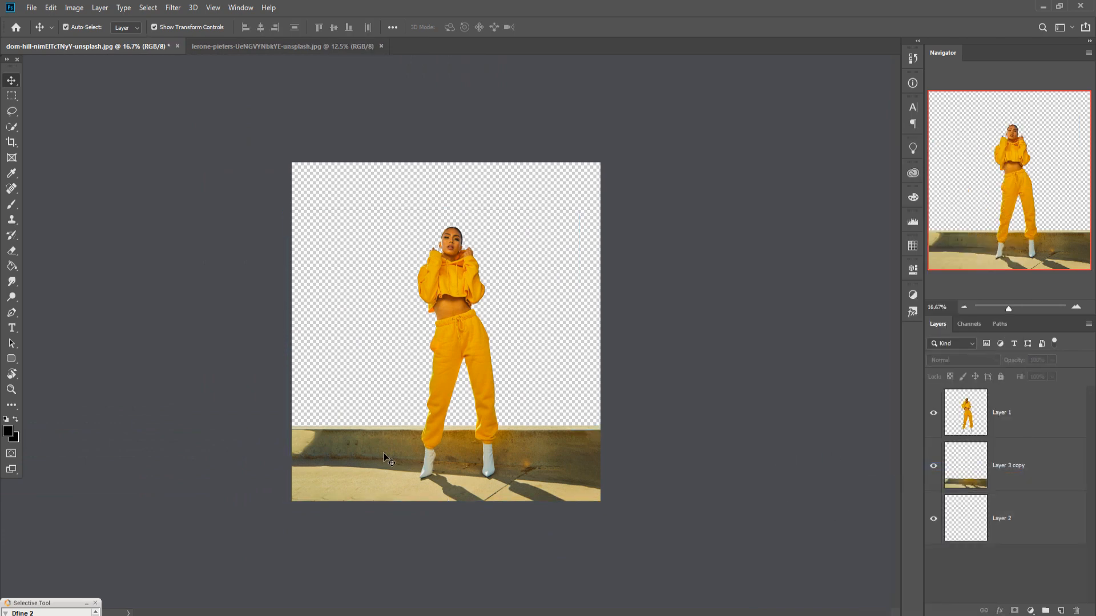
- Copy the city street photo from its own document into the composite and close the source photo
click(251, 46)
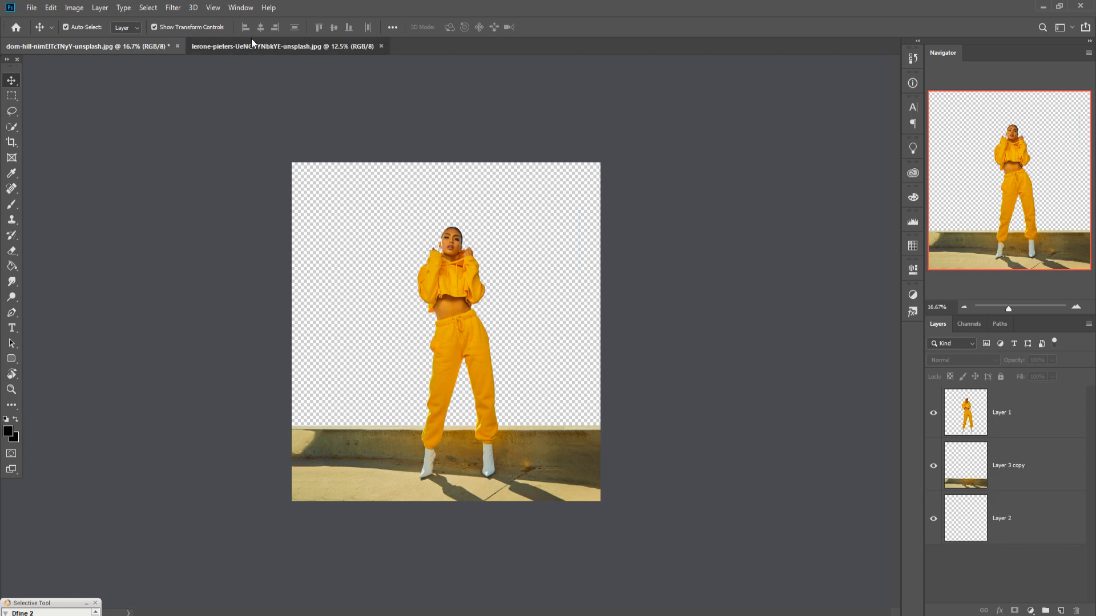
drag(289, 45, 772, 109)
drag(781, 334, 546, 275)
click(945, 109)
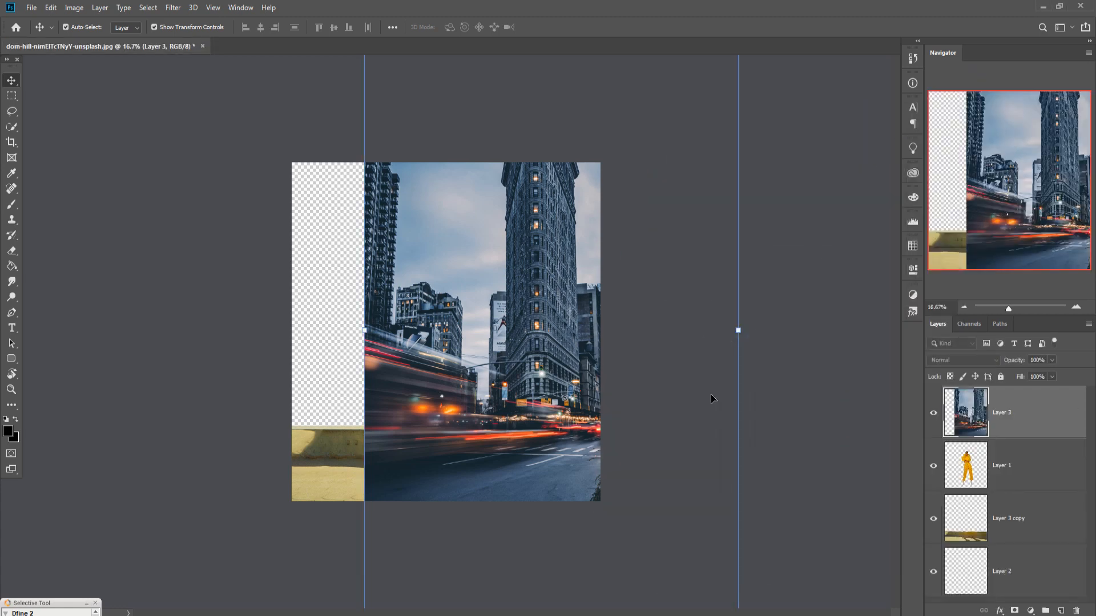
- Place the city photo on Layer 3 beneath the ledge layer and shift it so the tall tower stands left of the woman
drag(568, 328, 433, 359)
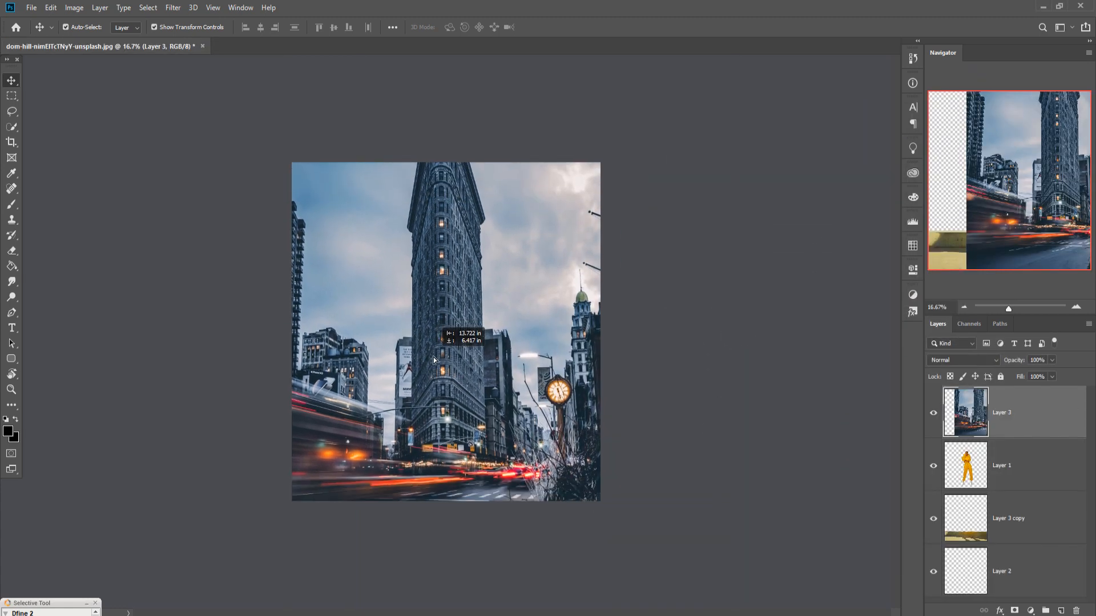
drag(1047, 422, 1055, 527)
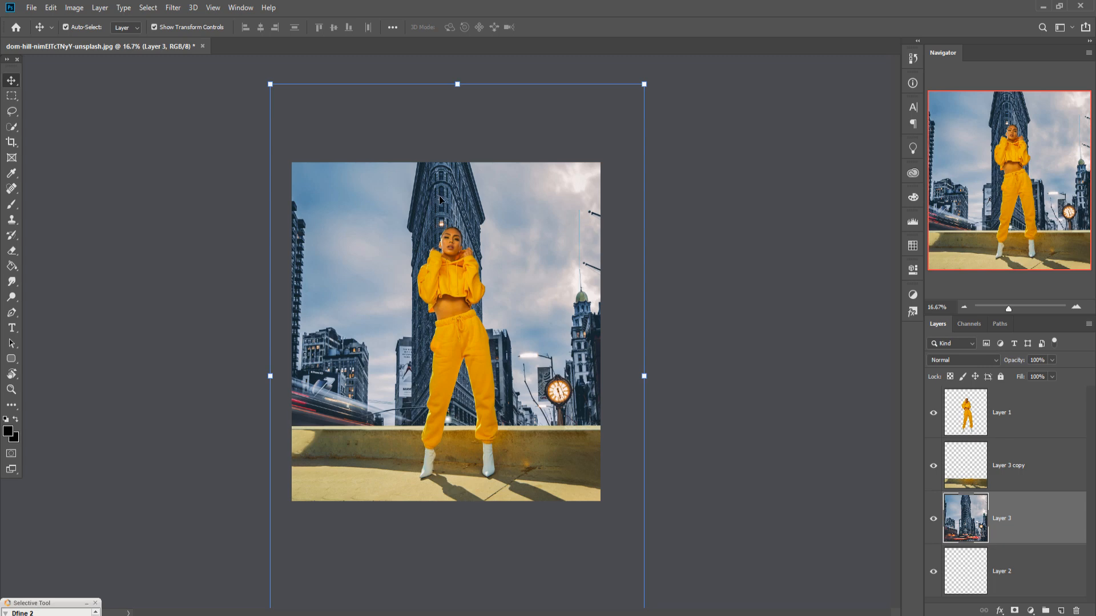
drag(439, 195, 396, 197)
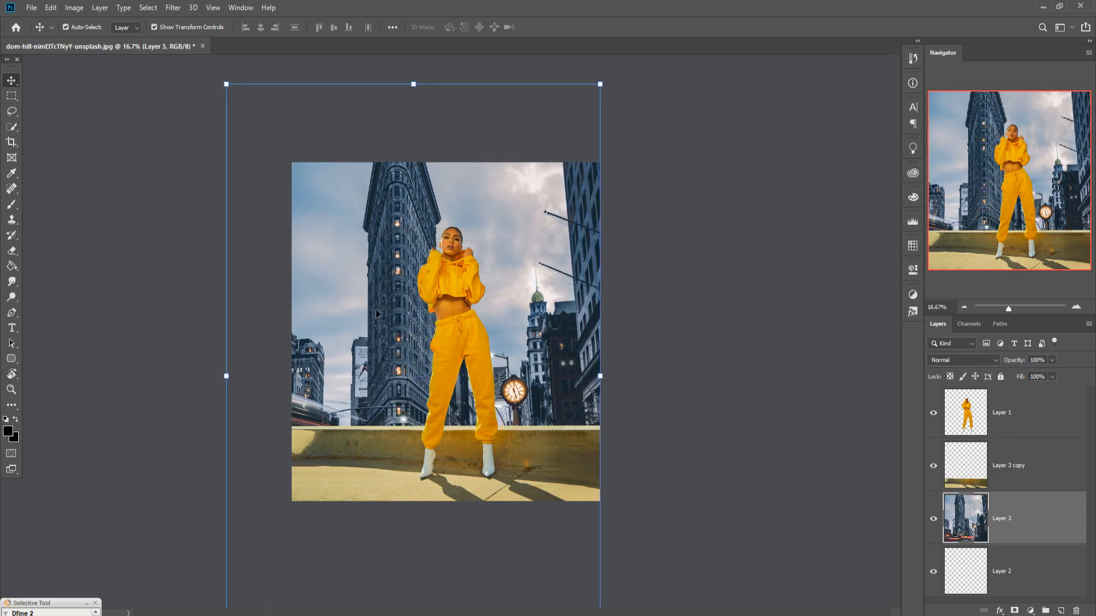
- Scale the city photo on Layer 3 to 82.90% and reposition it to span the canvas with the tower behind the woman
click(488, 404)
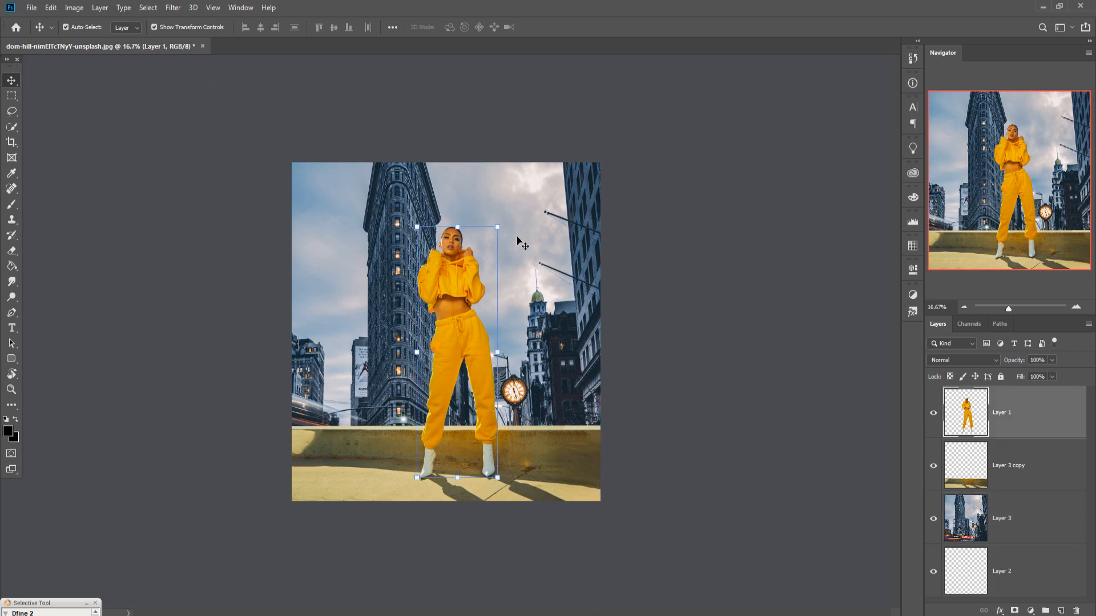
click(408, 198)
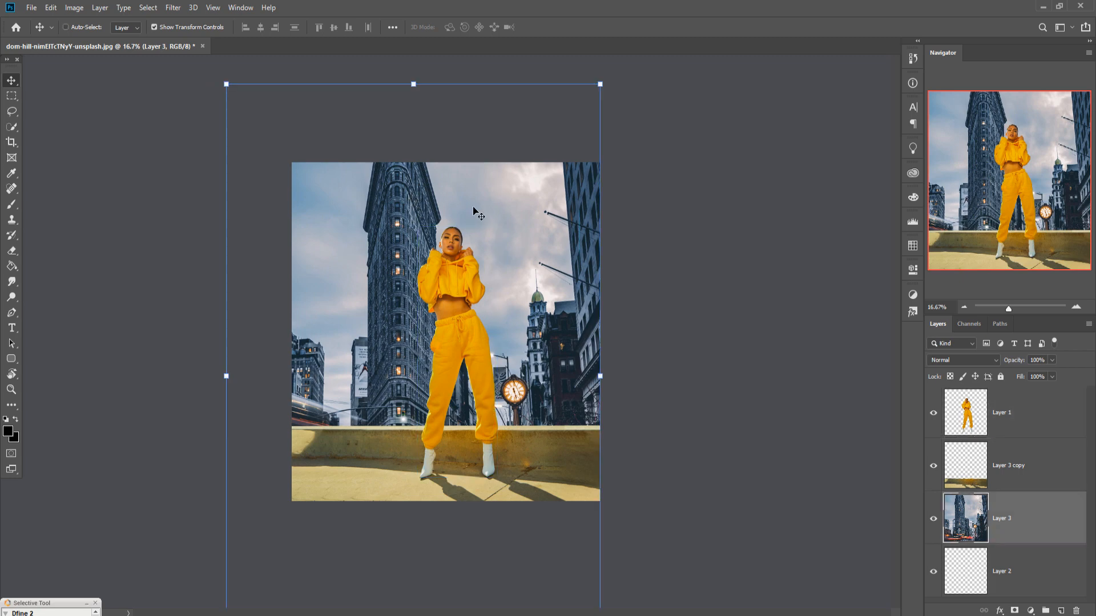
key(ctrl+minus)
key(ctrl+minus)
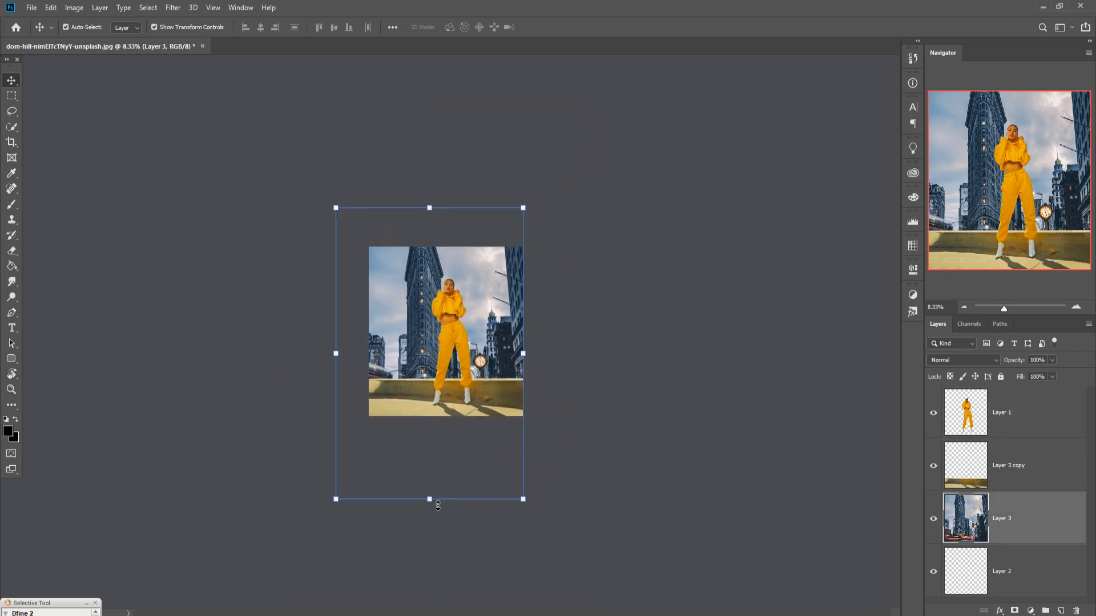
drag(438, 504, 438, 460)
drag(449, 405, 468, 385)
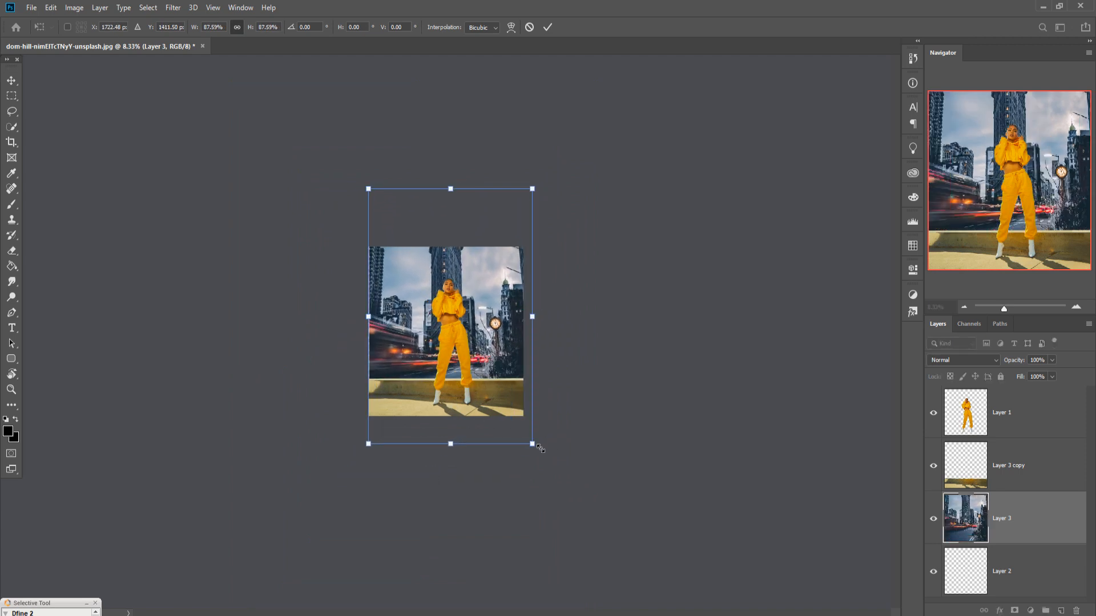
drag(539, 448, 526, 436)
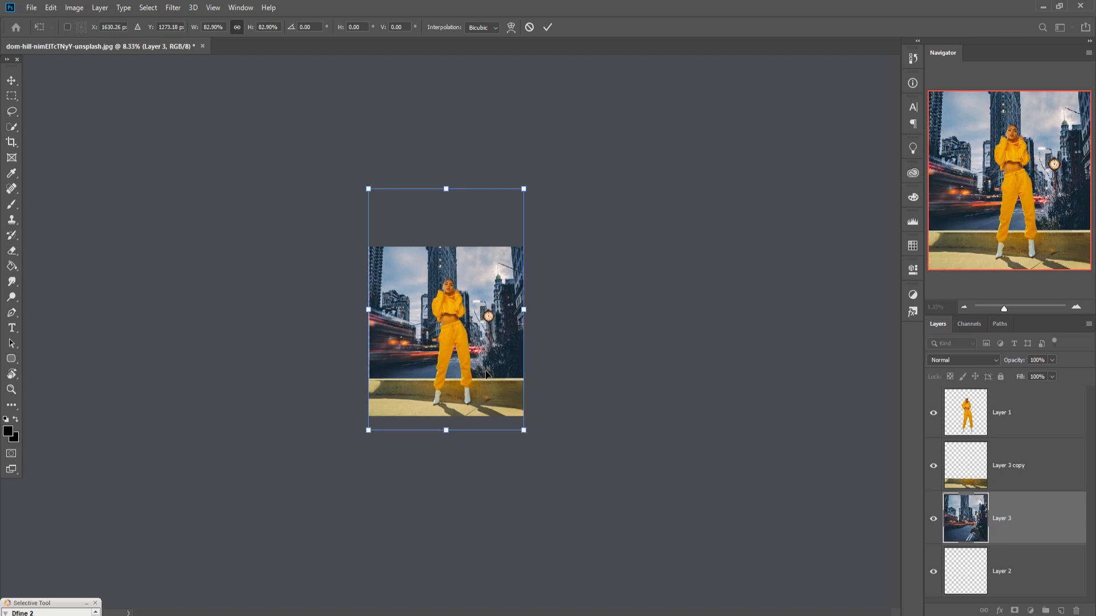
mouse_move(498, 277)
mouse_down()
mouse_move(496, 336)
mouse_move(495, 298)
mouse_up()
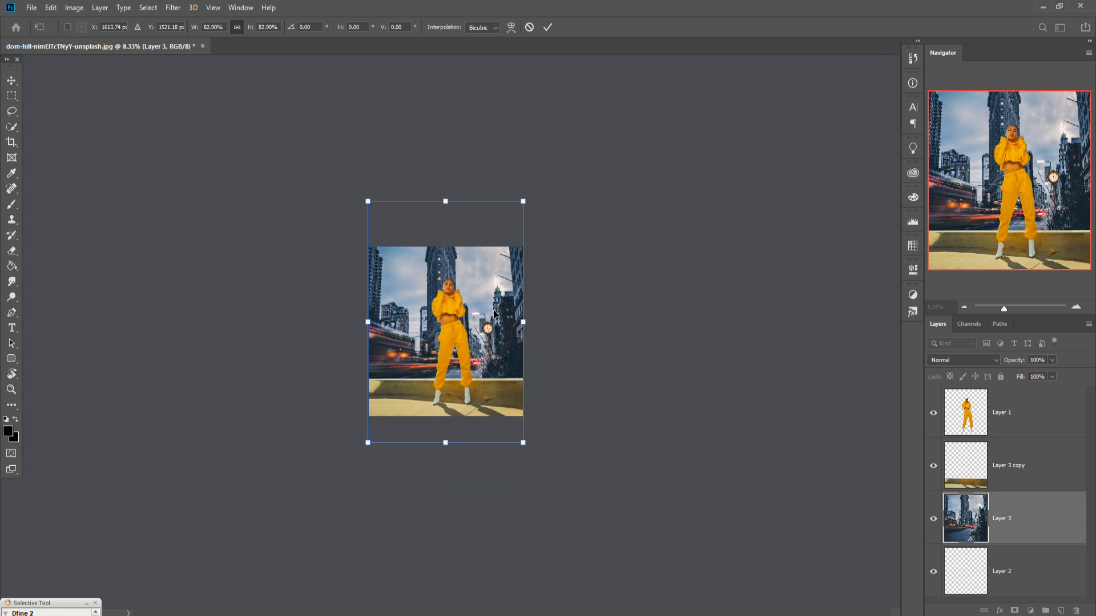
click(547, 27)
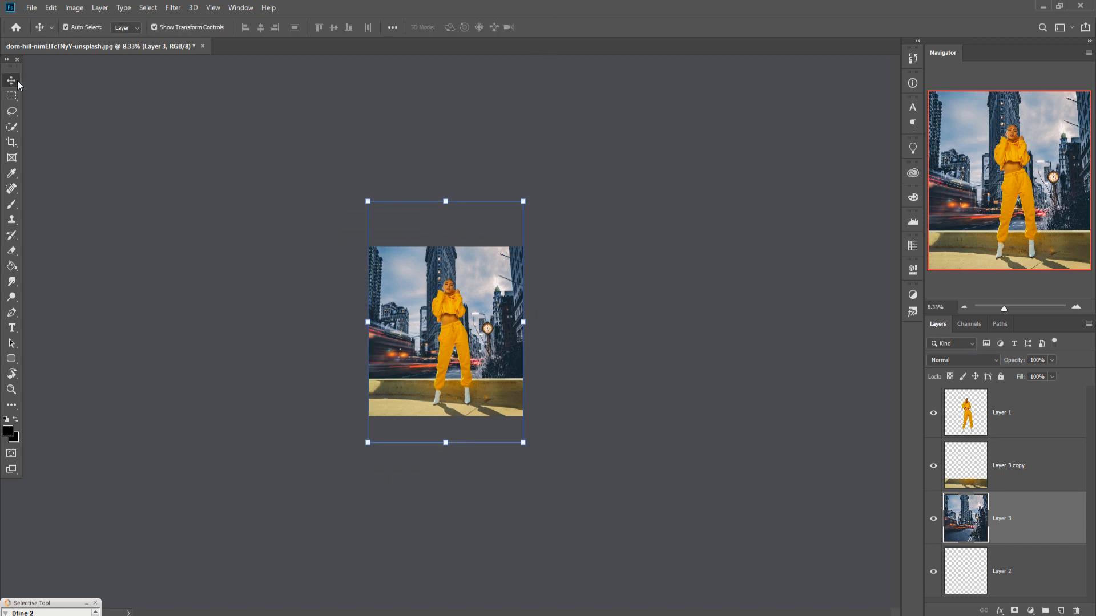
- Add a Hue/Saturation adjustment layer above the ledge on Layer 3 copy and clip it to that layer
key(ctrl+plus)
key(ctrl+plus)
key(ctrl+plus)
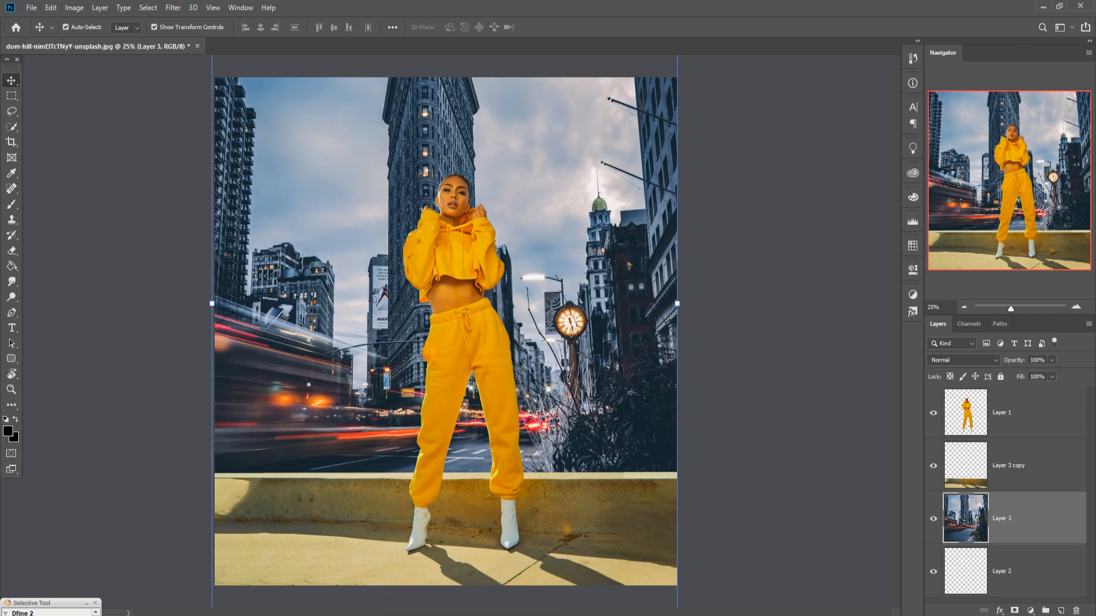
click(973, 418)
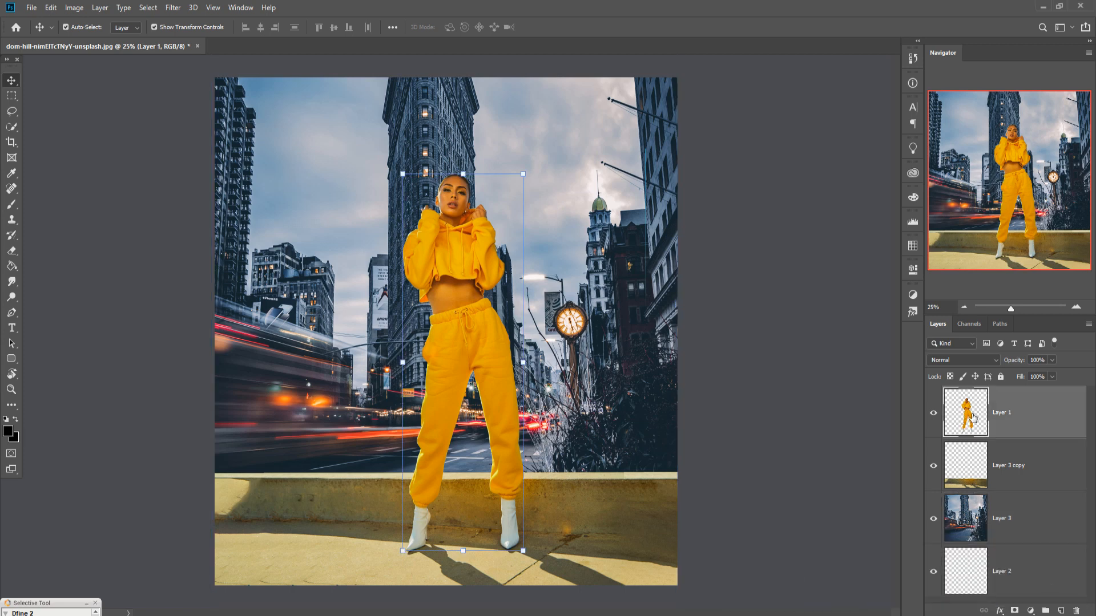
click(974, 475)
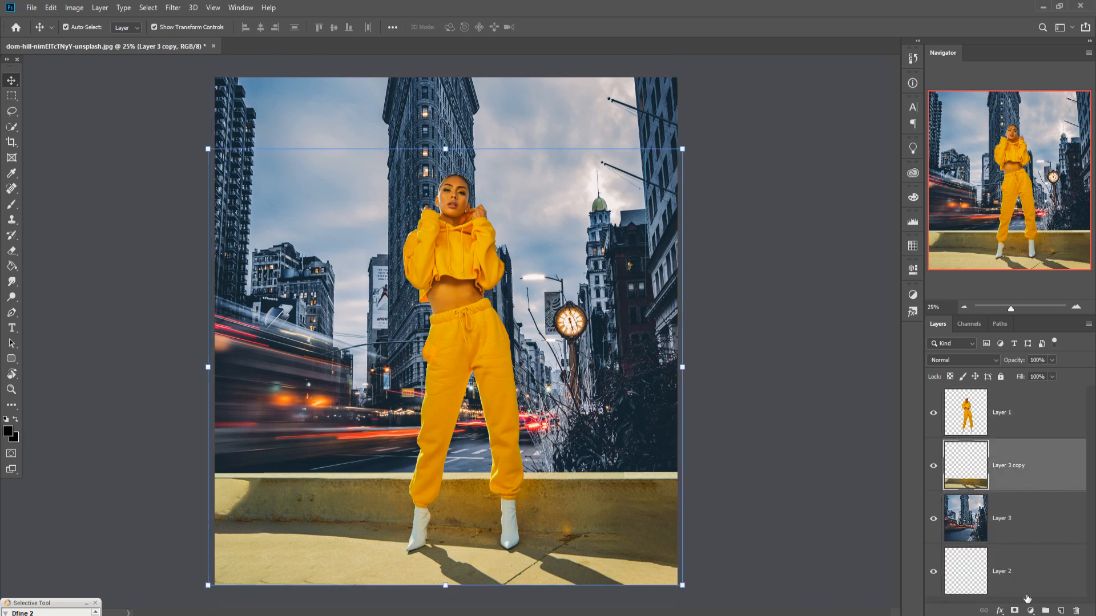
click(1030, 610)
click(1029, 498)
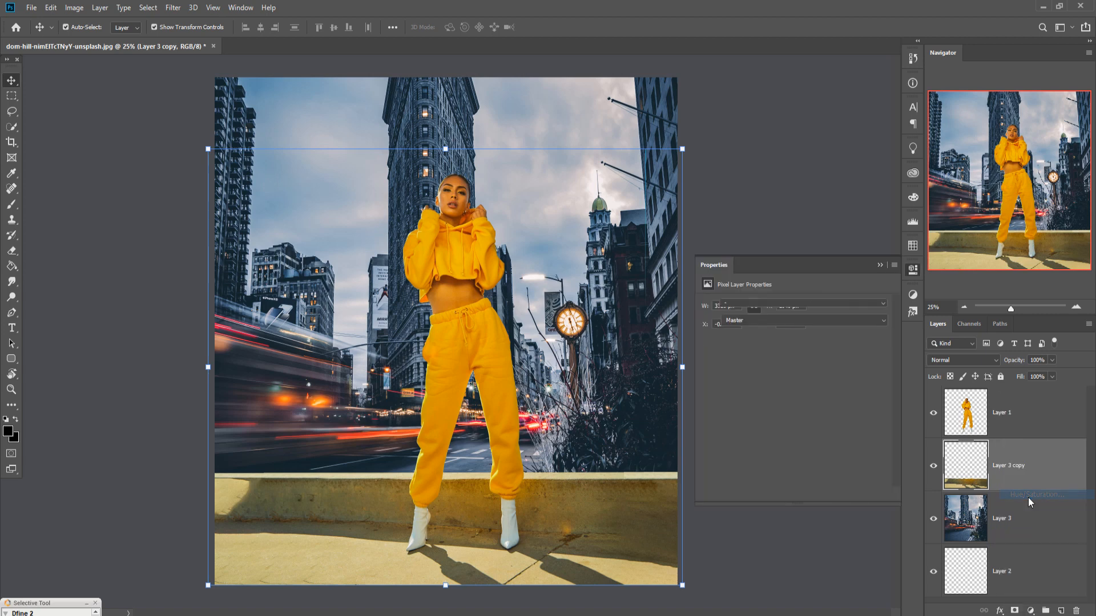
click(815, 495)
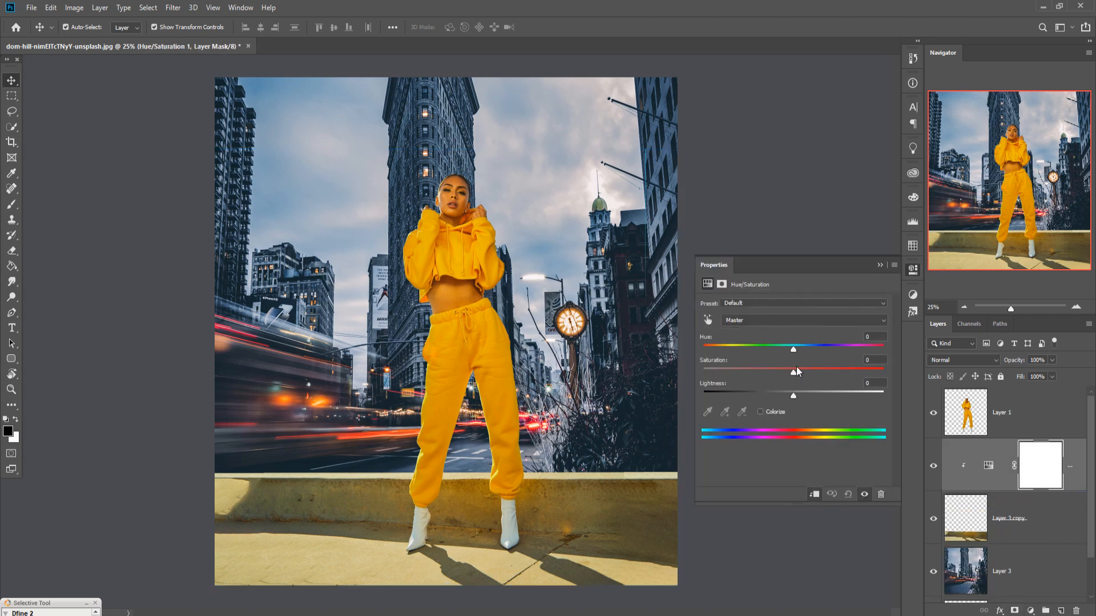
- Set the ledge's Hue/Saturation adjustment to hue +149, saturation -50 and lightness -35
drag(793, 352, 792, 350)
mouse_move(793, 350)
mouse_down()
mouse_move(813, 351)
mouse_move(764, 355)
mouse_move(779, 354)
mouse_up()
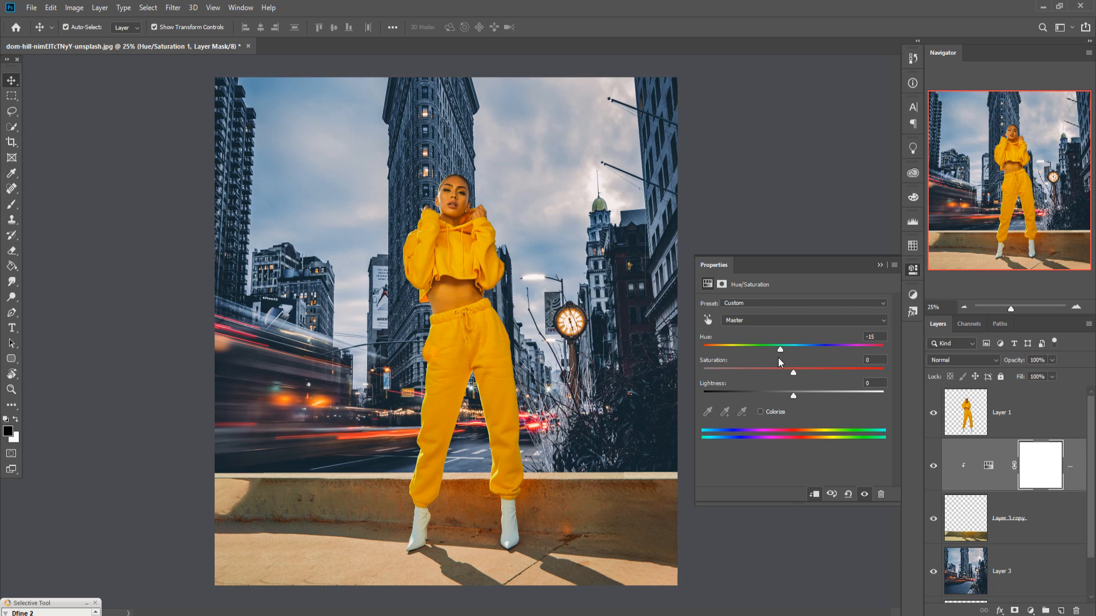
drag(793, 374, 776, 400)
drag(780, 349, 868, 358)
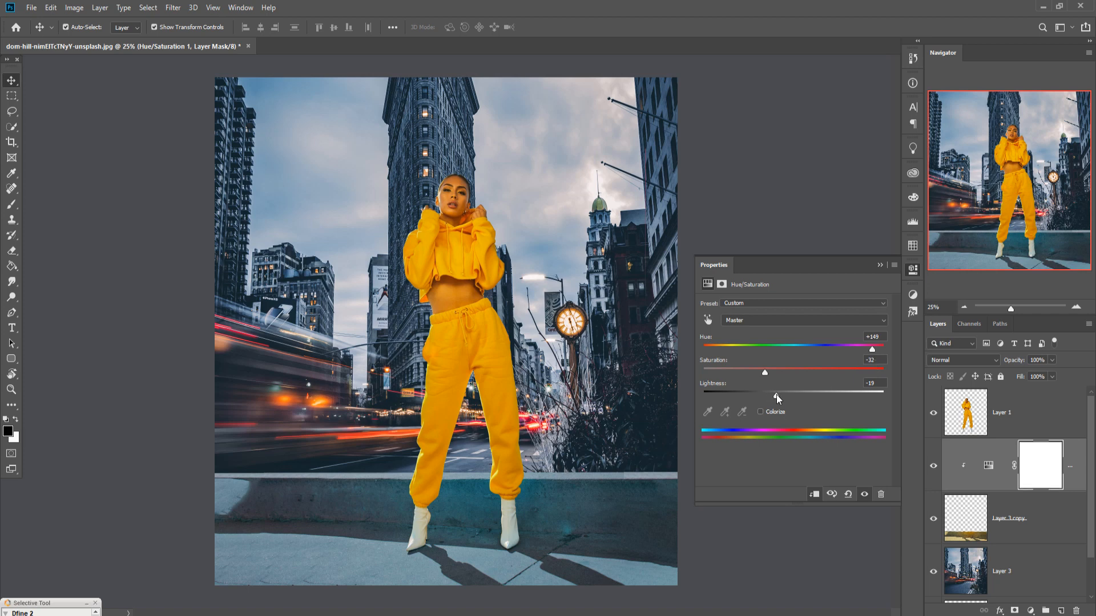
drag(776, 395, 782, 371)
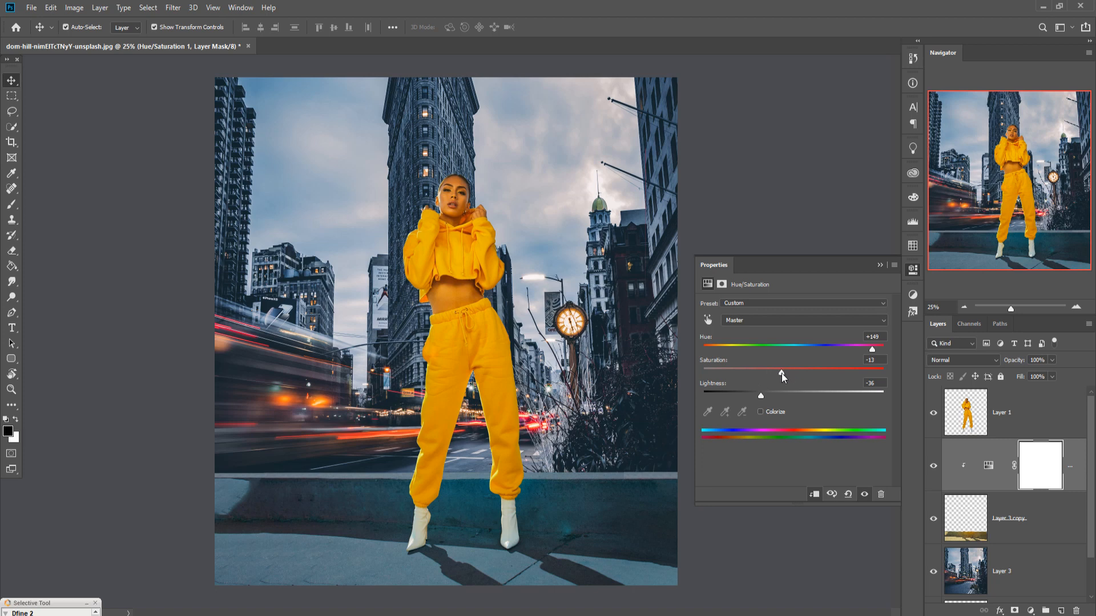
drag(749, 380, 737, 381)
drag(761, 401, 758, 401)
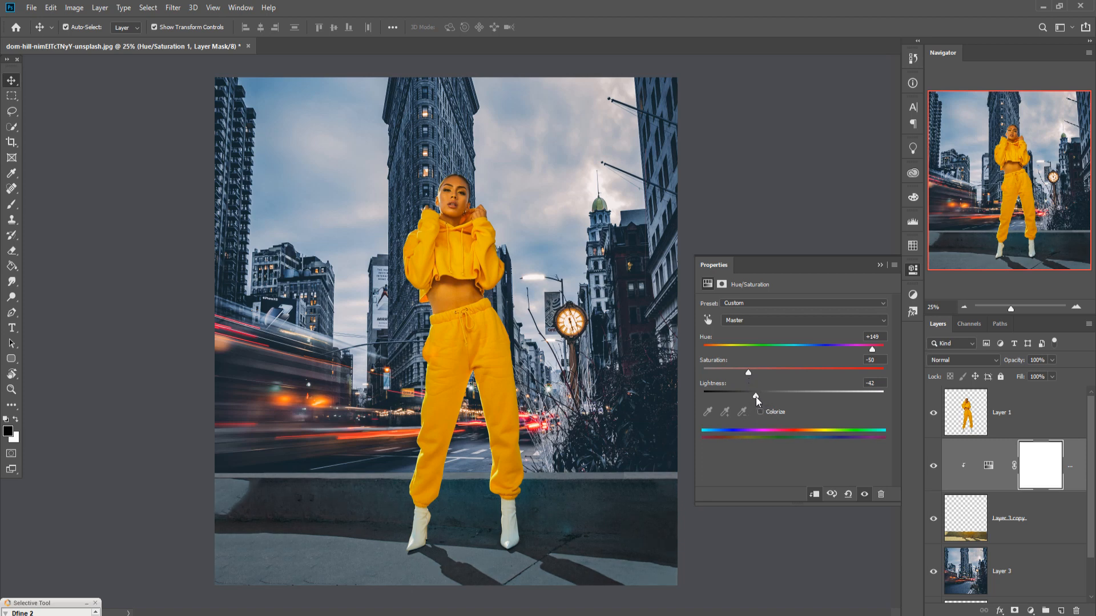
drag(756, 396, 760, 396)
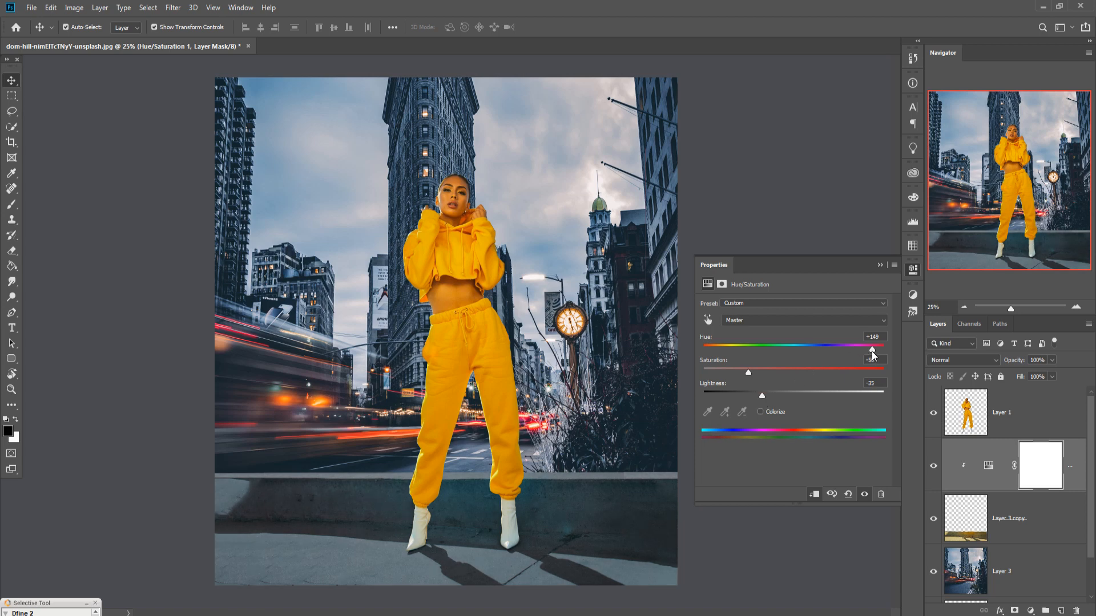
- Fine-tune the hue and saturation of the ledge's adjustment to a muted blue-grey matching the city, and close its properties
mouse_move(871, 348)
mouse_down()
mouse_move(851, 351)
mouse_move(875, 348)
mouse_up()
mouse_move(772, 372)
mouse_down()
mouse_move(785, 393)
mouse_move(748, 402)
mouse_move(765, 398)
mouse_move(751, 374)
mouse_up()
drag(872, 349, 862, 351)
drag(879, 355, 875, 356)
click(880, 266)
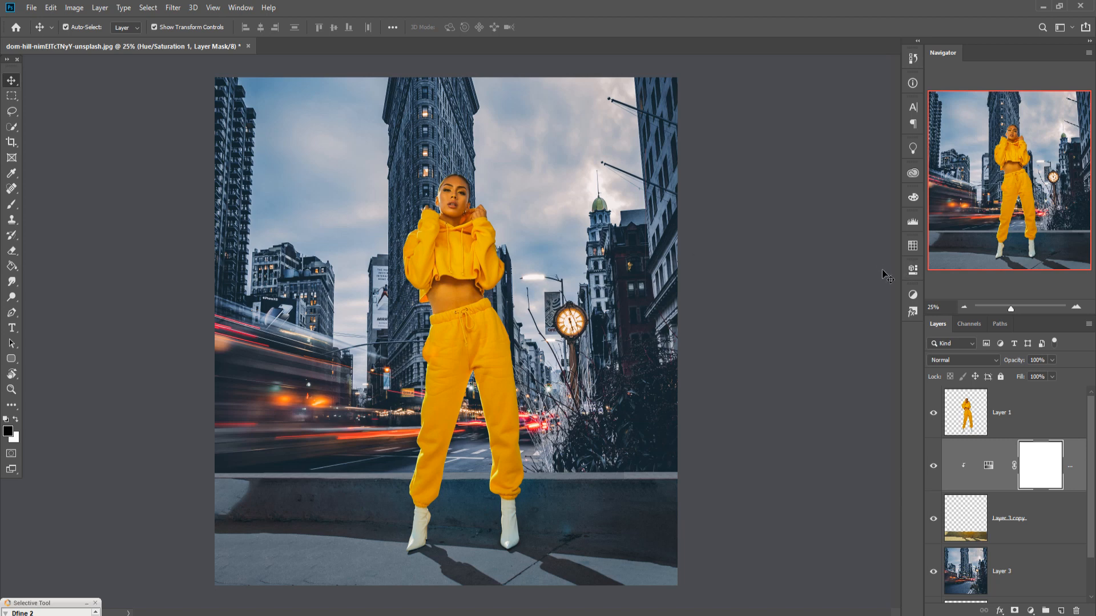
- Add a Color Balance adjustment layer clipped to the woman on Layer 1 and set its midtones' blue to +100
click(1035, 430)
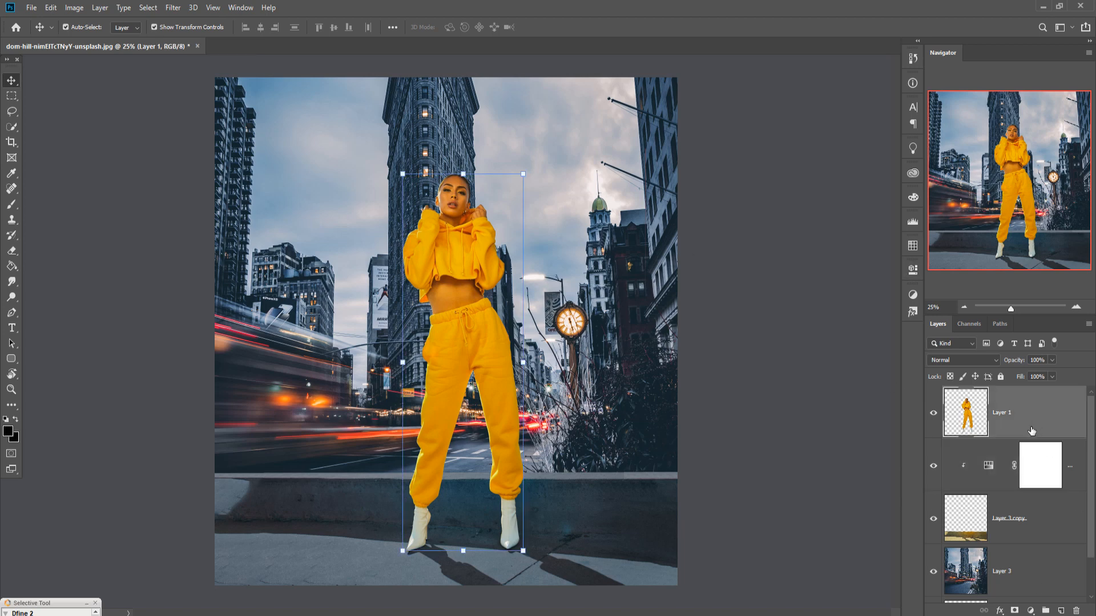
click(1031, 611)
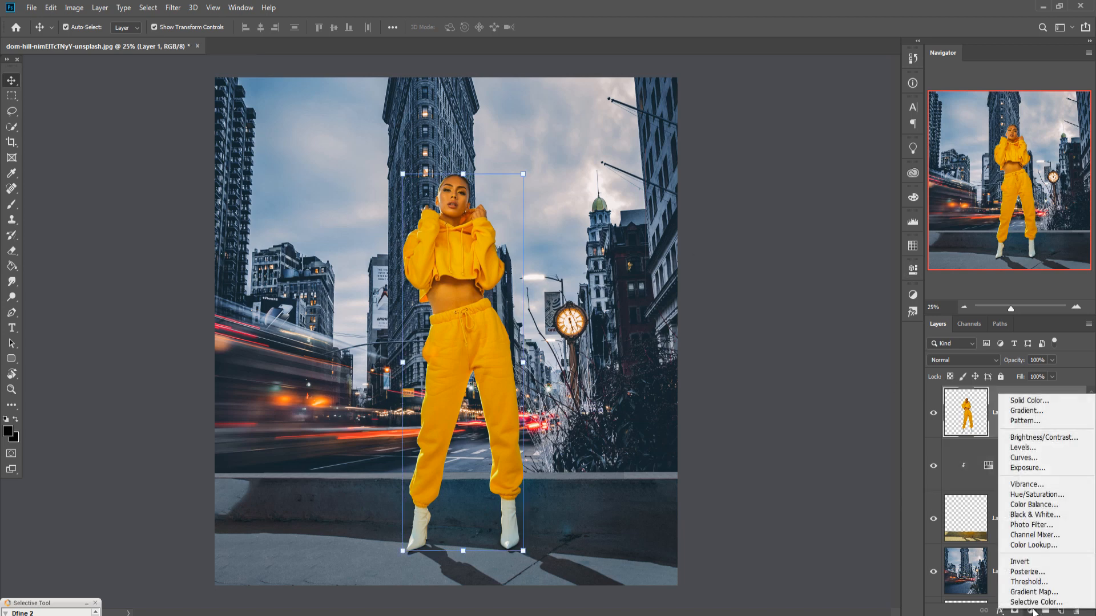
click(1037, 506)
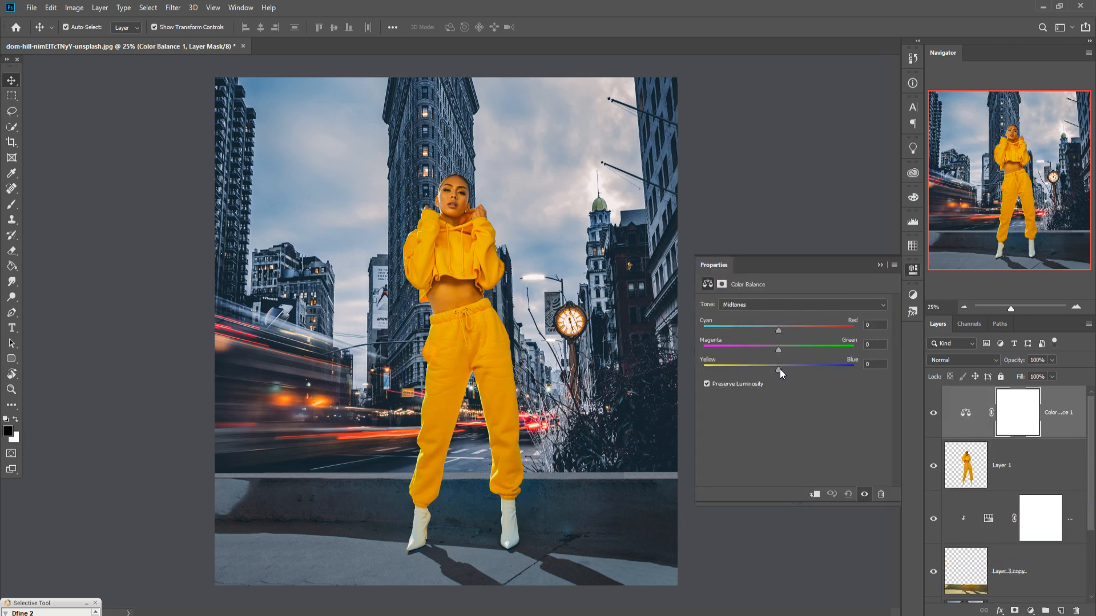
drag(779, 369, 799, 369)
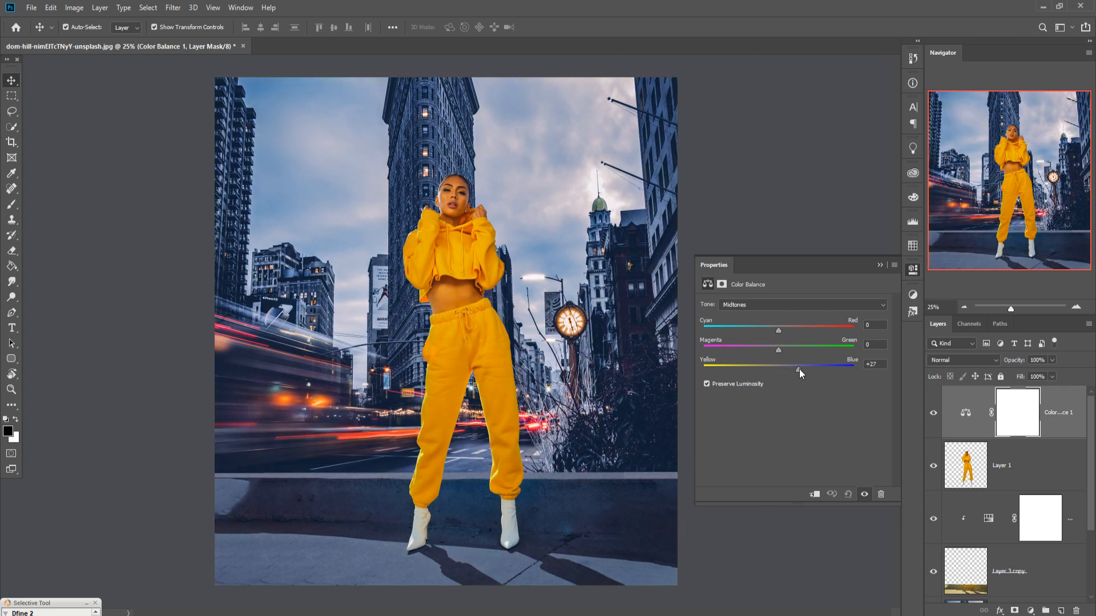
click(815, 494)
drag(801, 371, 817, 371)
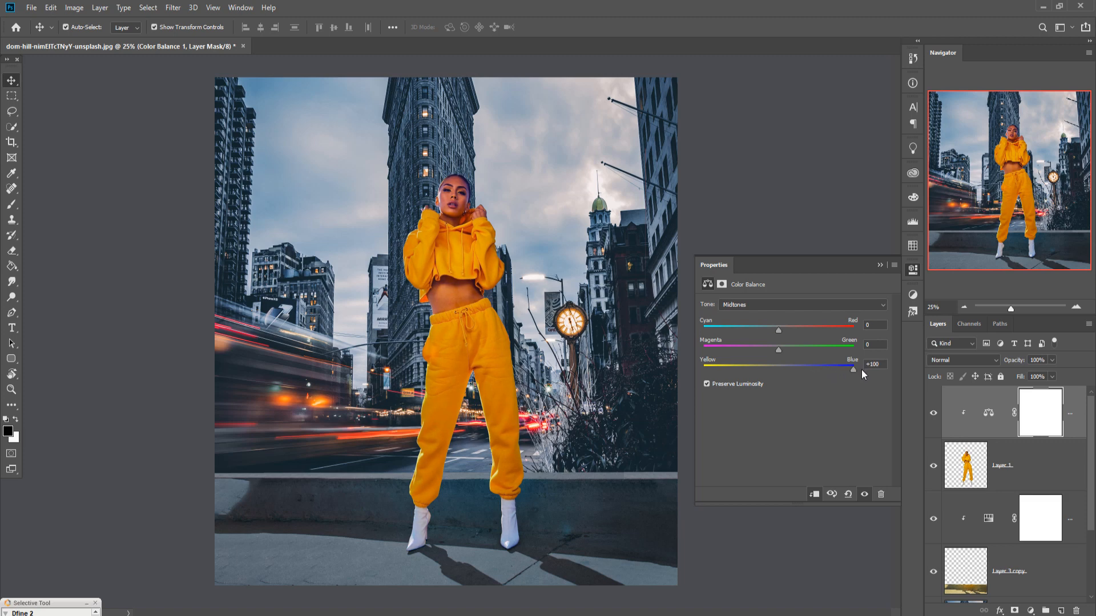
- Shift the woman's midtones moderately toward cyan in her Color Balance adjustment and close its properties
drag(781, 332, 776, 331)
drag(742, 334, 721, 334)
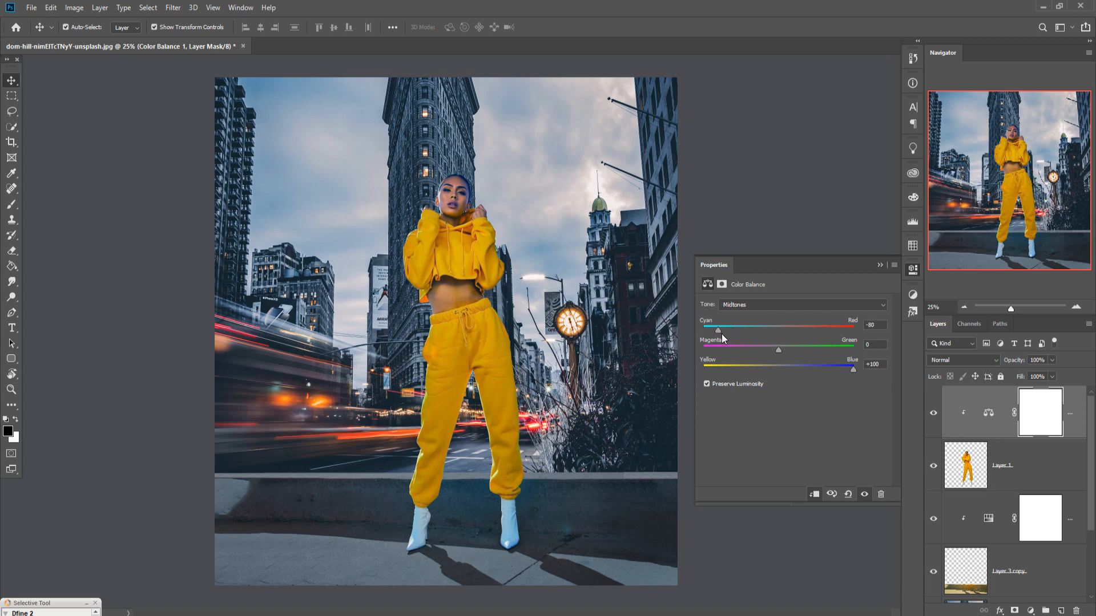
drag(719, 330, 776, 333)
drag(755, 331, 752, 331)
click(878, 265)
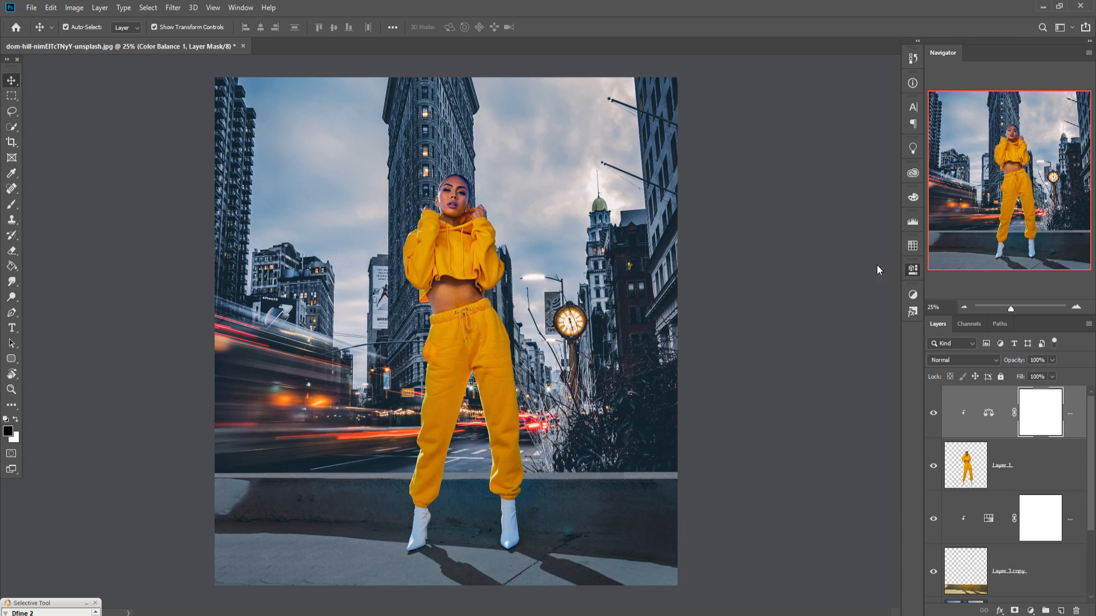
- Try a Color Balance adjustment clipped to the ledge, with midtones at cyan-red -22 and yellow-blue +34
click(1072, 519)
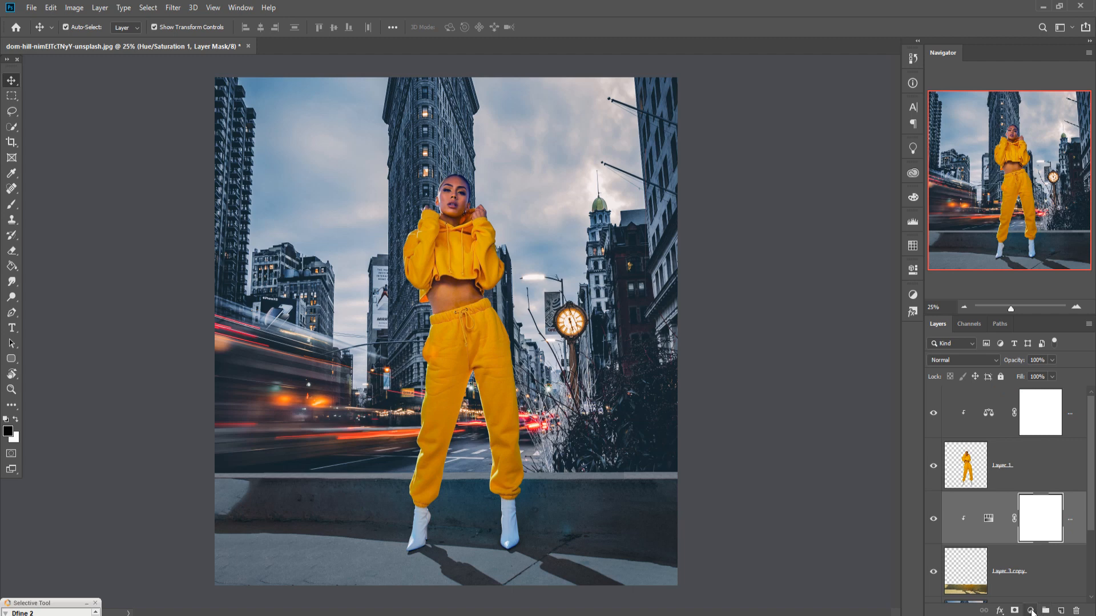
click(1031, 611)
click(1033, 503)
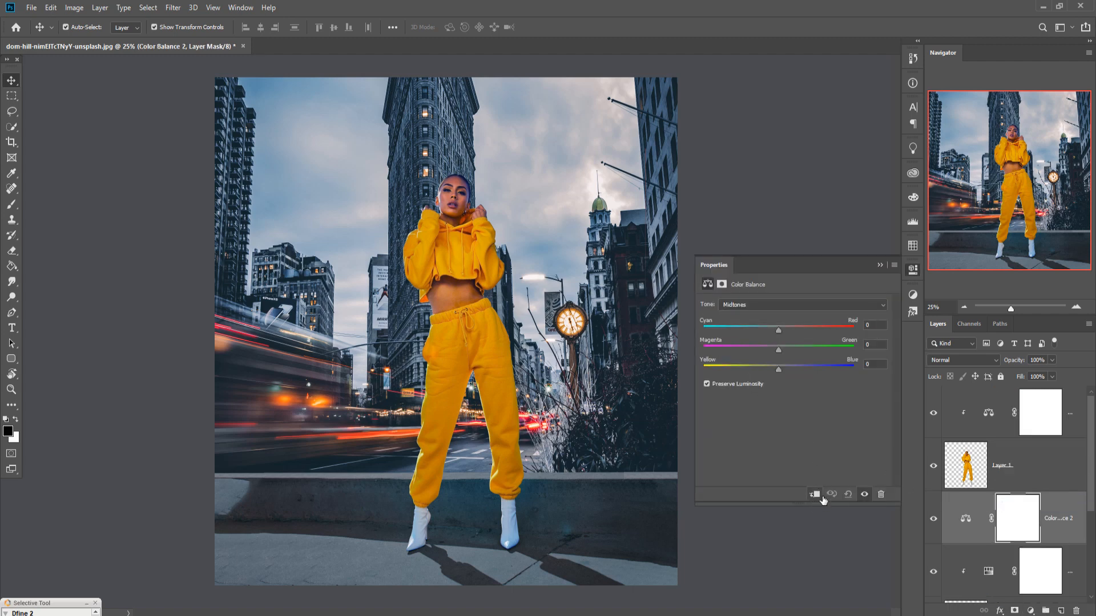
drag(779, 331, 772, 333)
drag(778, 371, 792, 371)
click(814, 494)
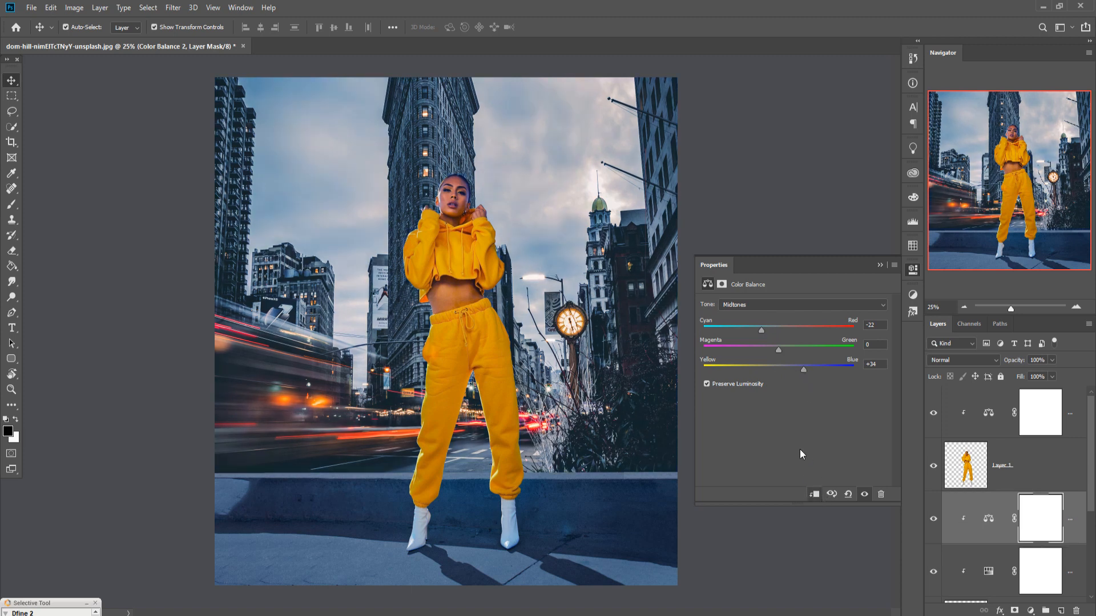
- Rework the ledge's Color Balance midtones in all three colour ranges and delete that adjustment layer
drag(802, 371, 809, 371)
drag(771, 334, 785, 333)
drag(778, 350, 803, 370)
click(879, 265)
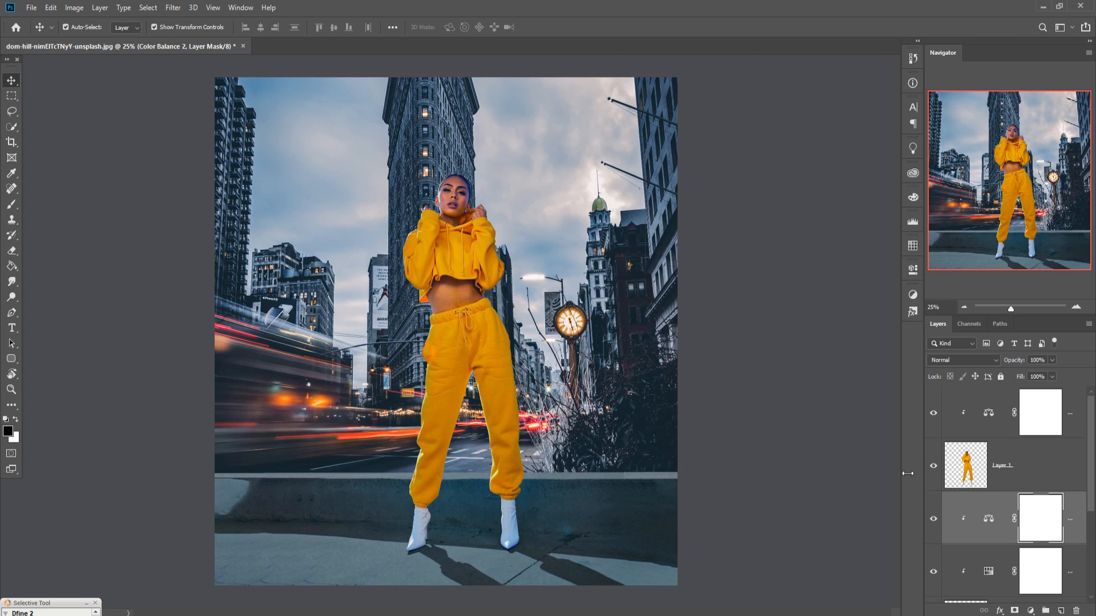
click(1080, 523)
key(Delete)
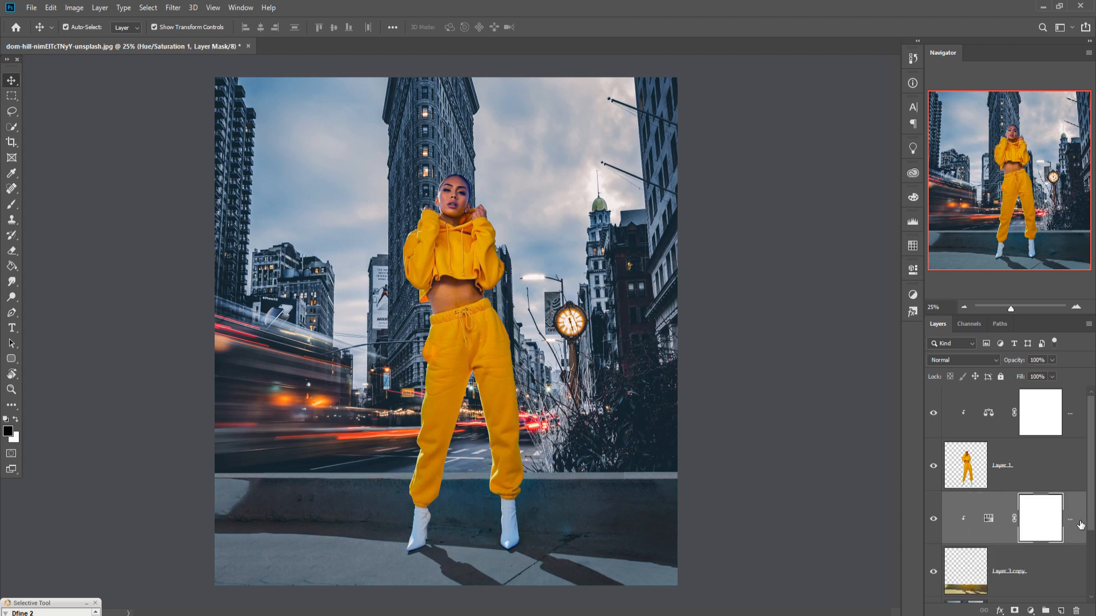
- Add a Curves adjustment layer clipped to the woman on Layer 1 and bend its RGB curve downward to darken her
click(994, 460)
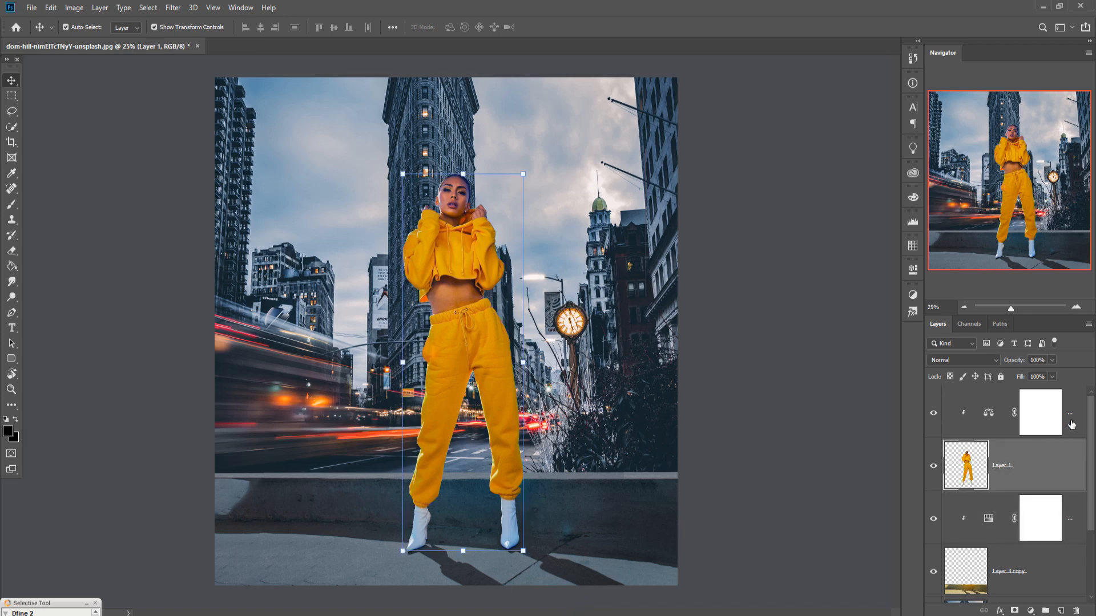
click(1030, 611)
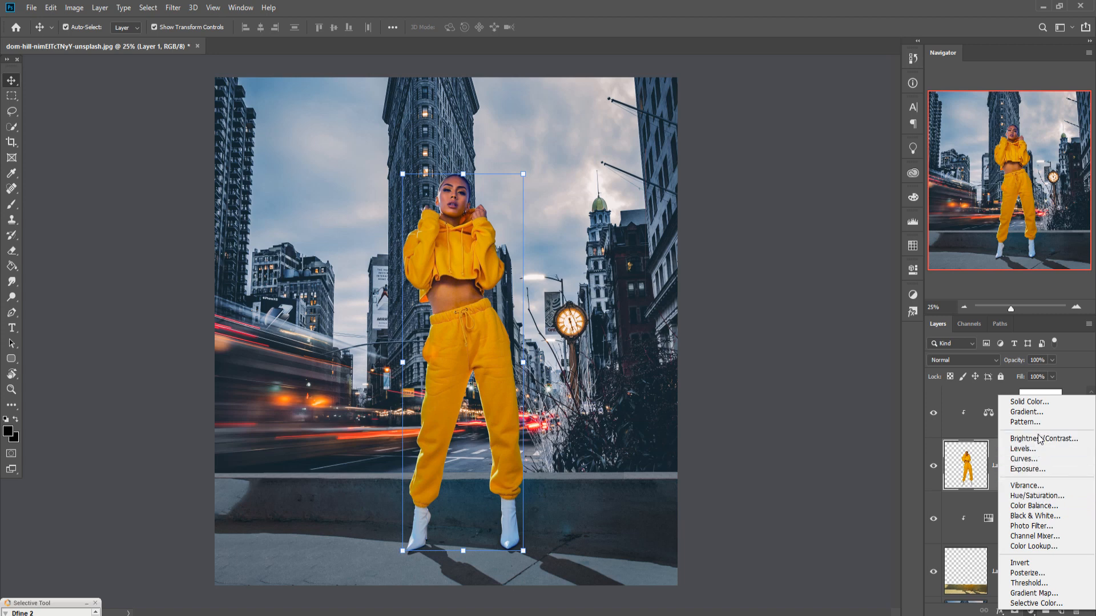
click(1037, 460)
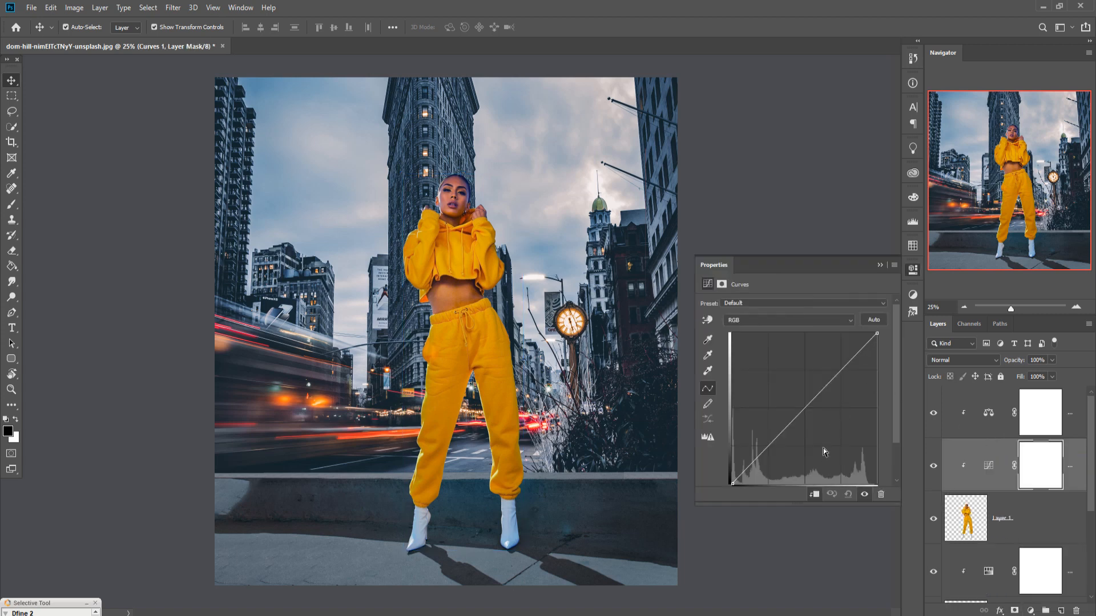
click(805, 407)
drag(810, 412, 791, 440)
click(855, 376)
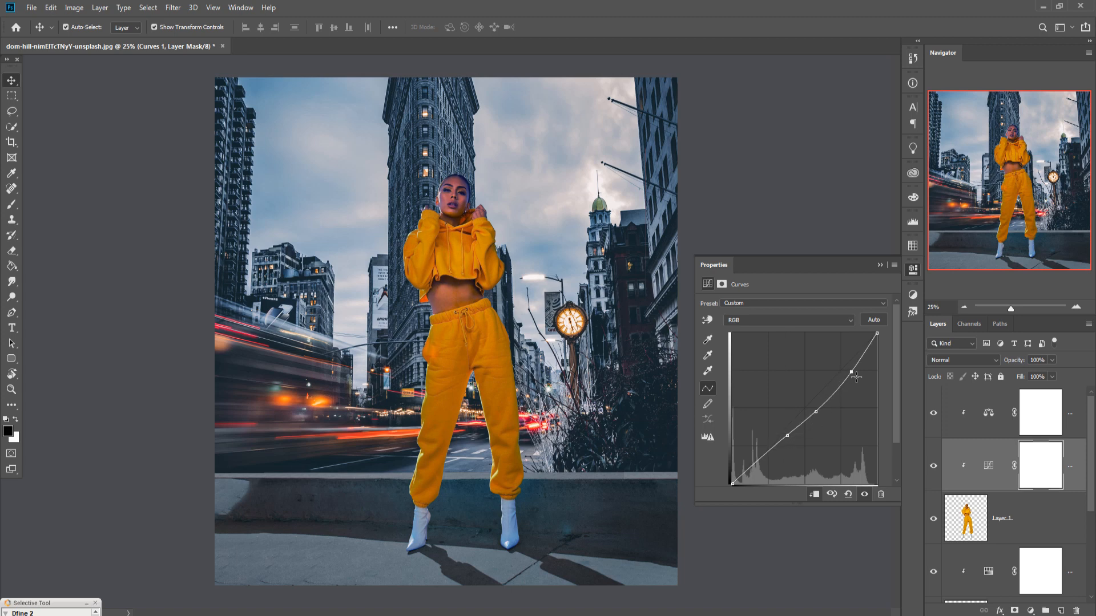
drag(855, 376, 857, 376)
drag(821, 418, 797, 445)
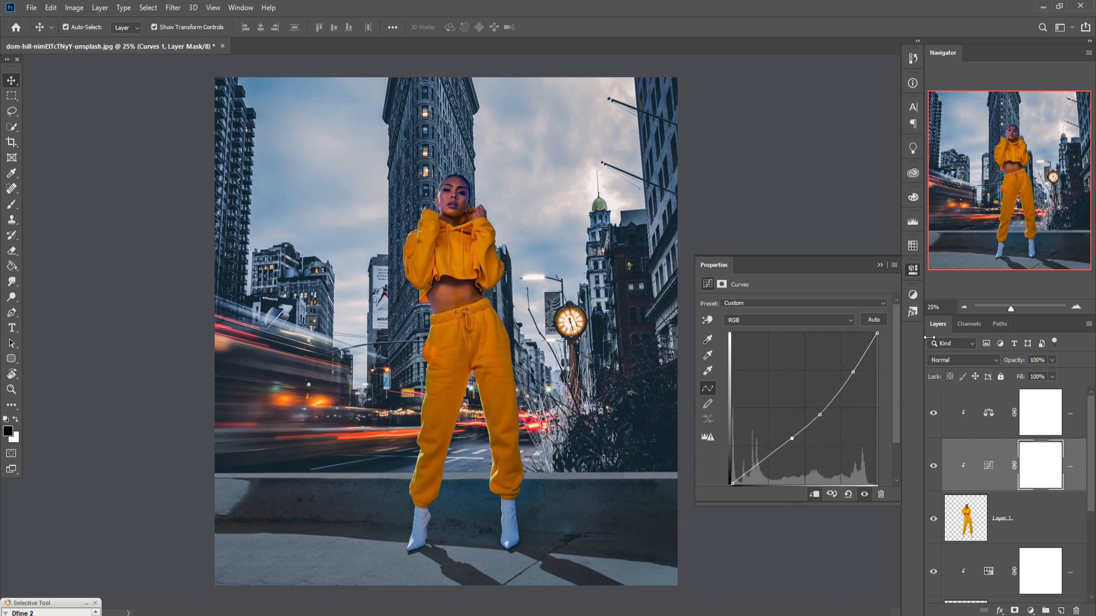
click(880, 265)
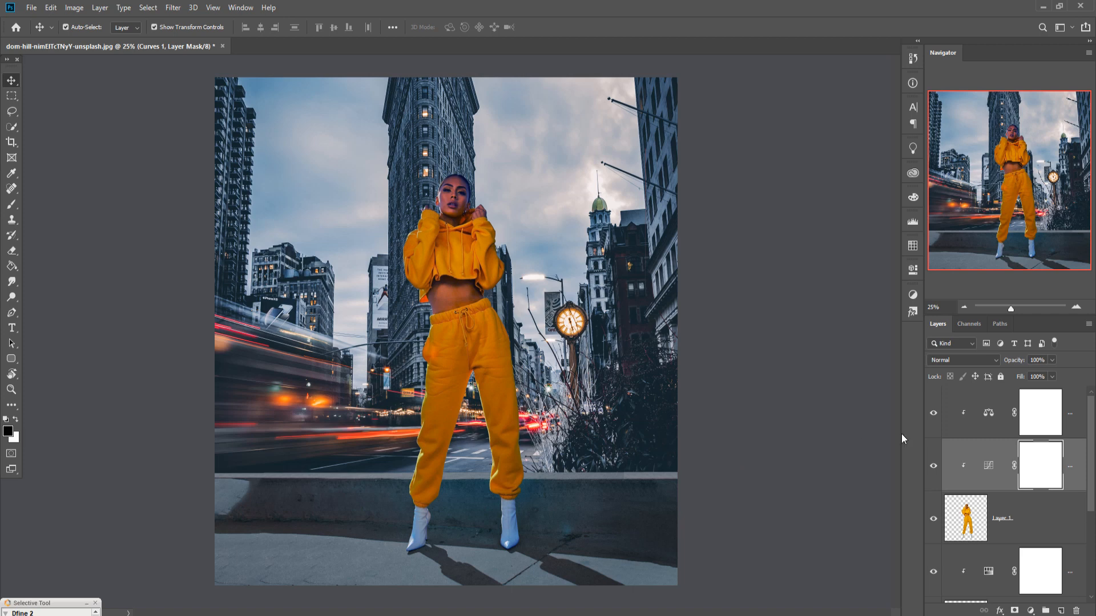
- Duplicate the city photo on Layer 3, placing the copy directly above the original
key(ctrl+2)
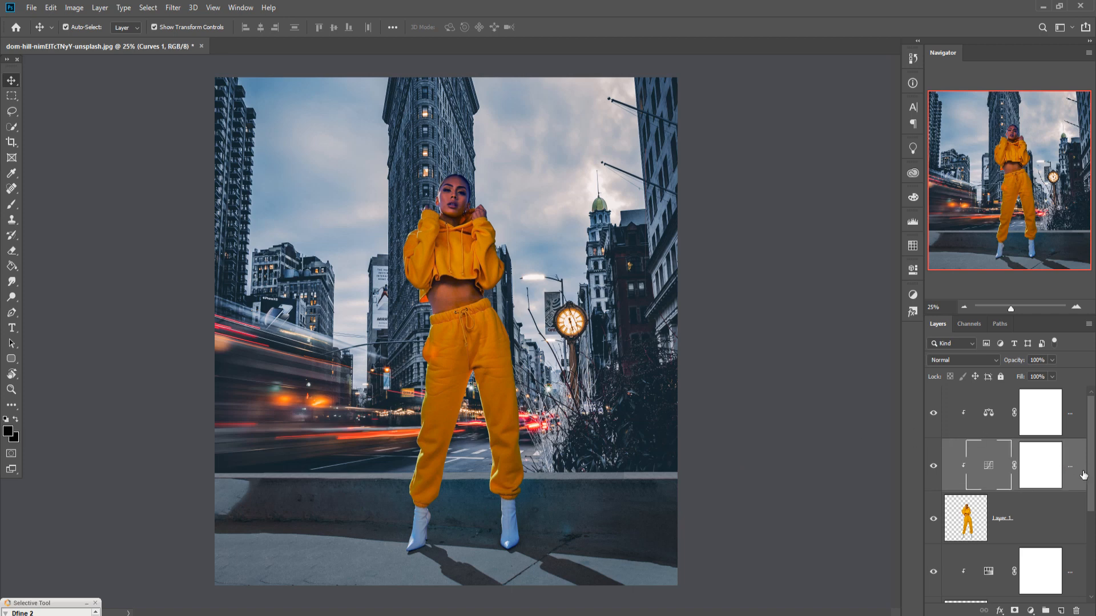
click(981, 520)
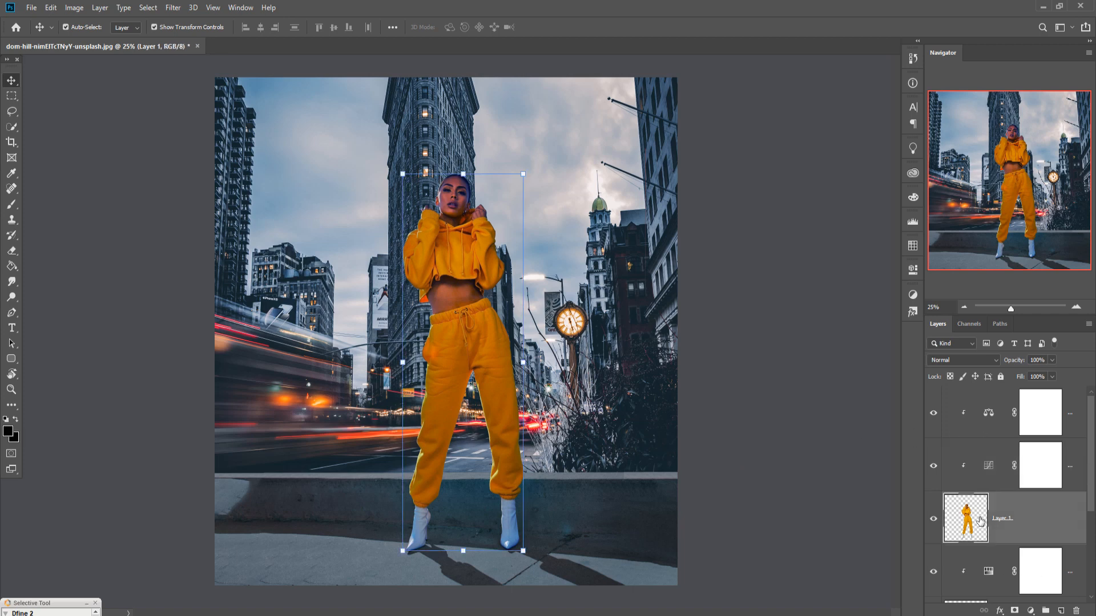
scroll(1045, 531, down, 3)
click(1036, 532)
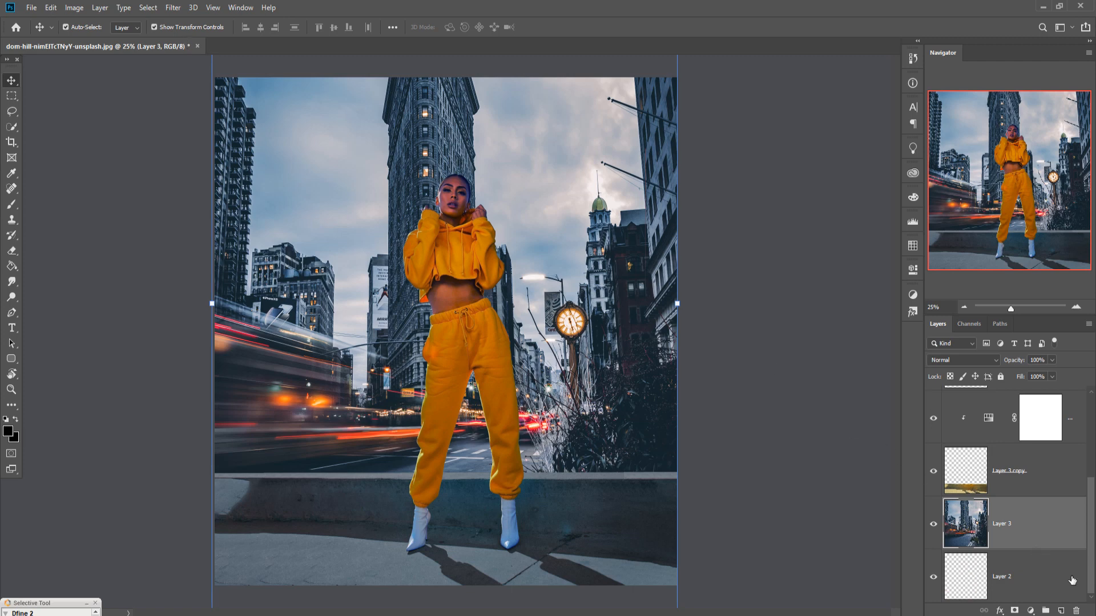
right_click(1041, 530)
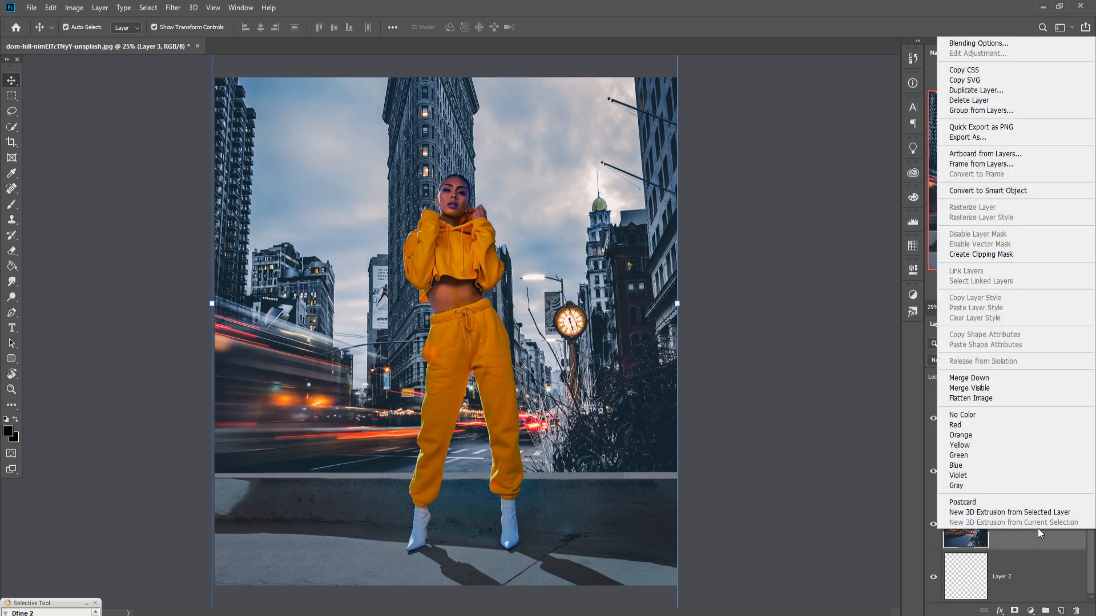
click(973, 91)
click(640, 177)
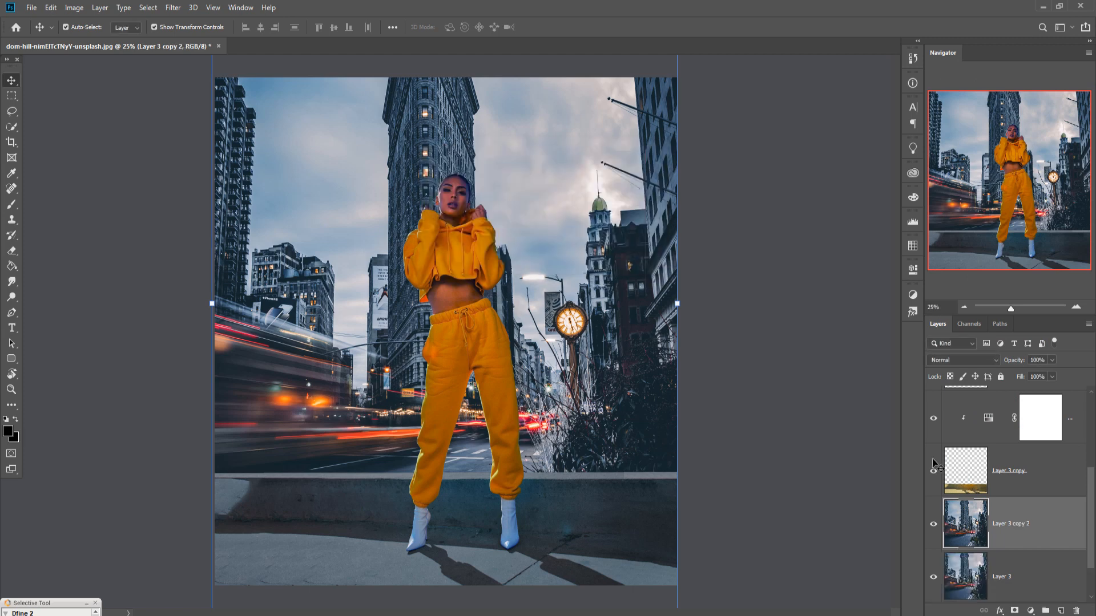
- Apply a Gaussian Blur with a radius of 5.8 pixels to the duplicated city photo
click(173, 7)
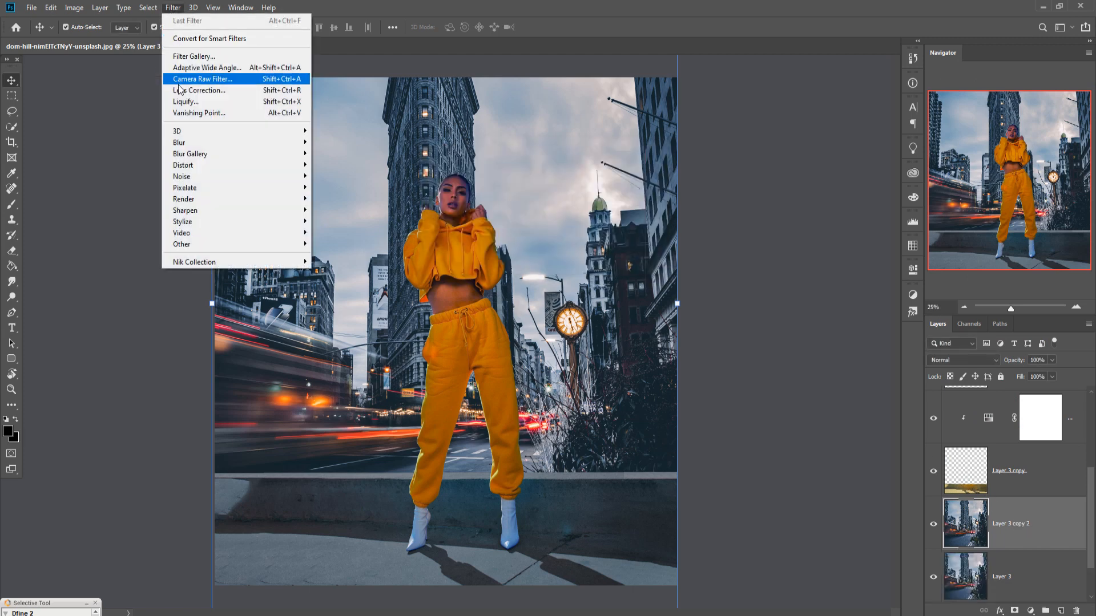
mouse_move(190, 143)
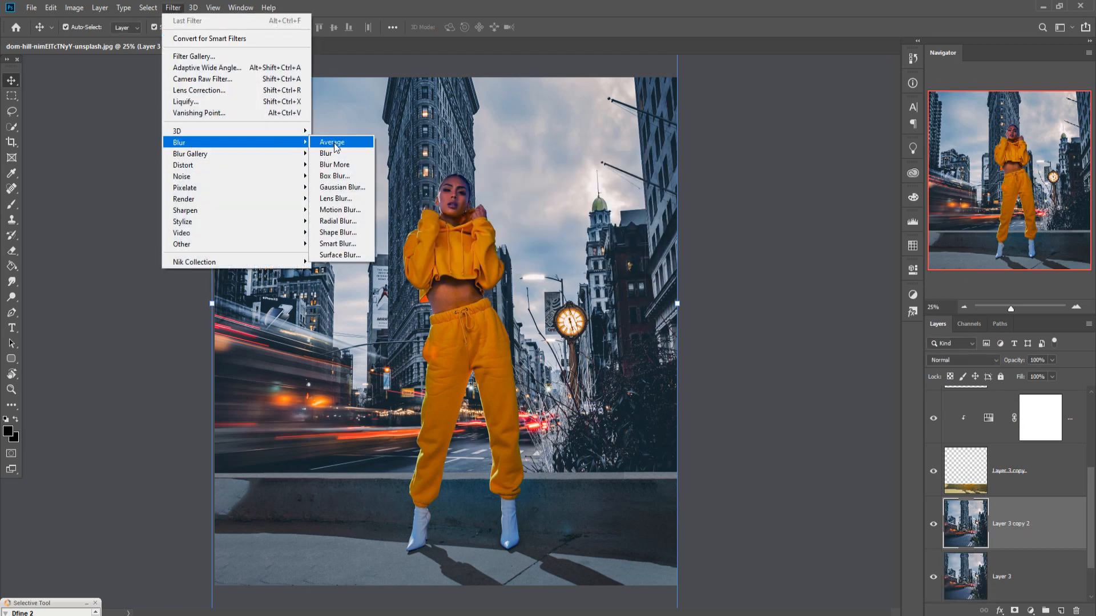
click(342, 187)
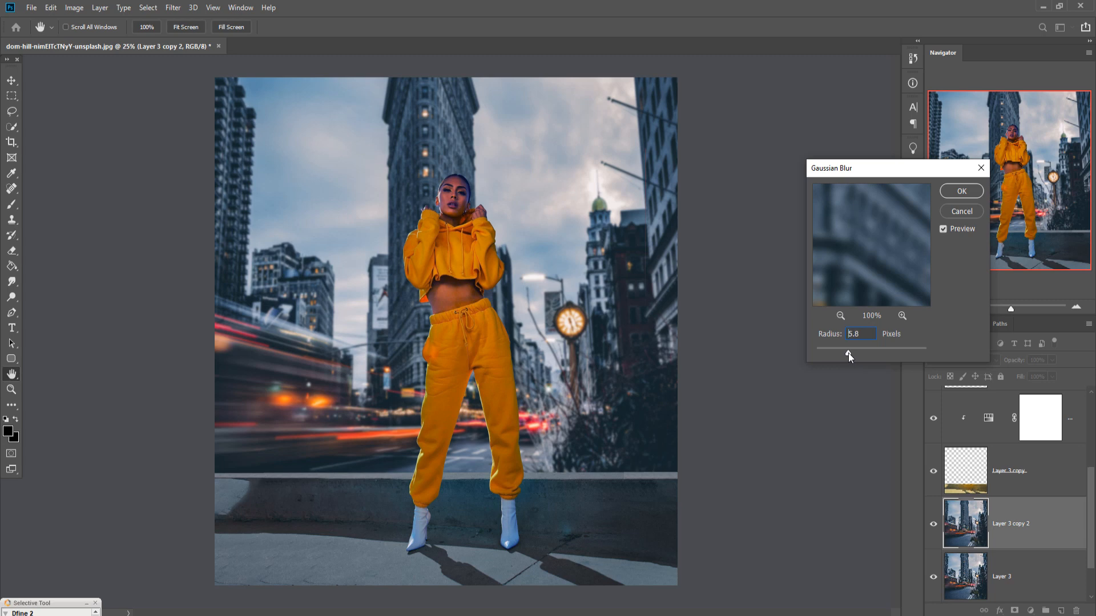
click(961, 191)
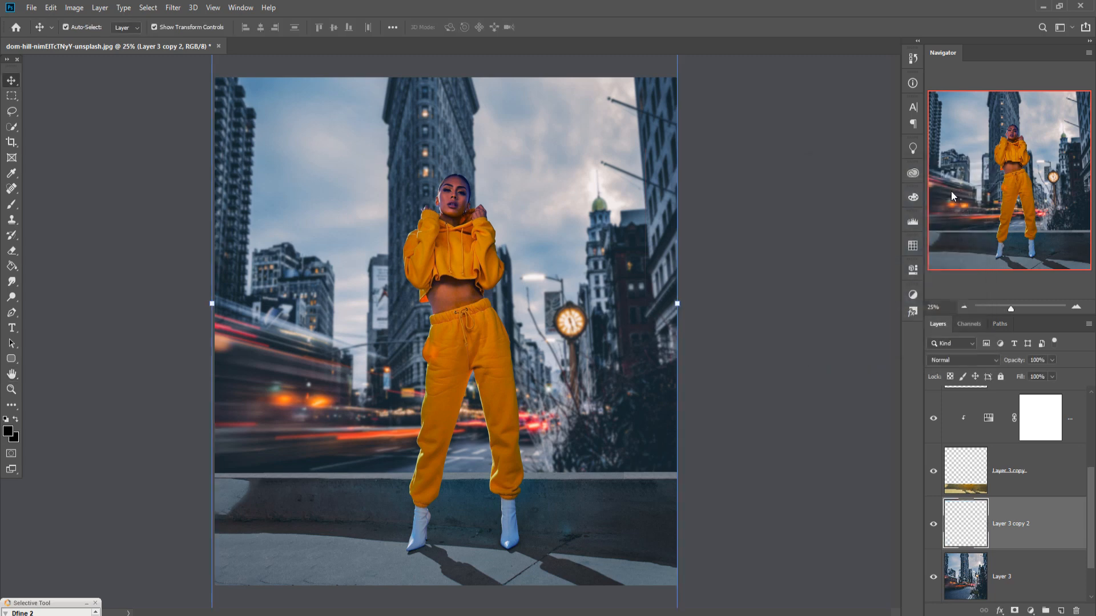
- Add a Selective Color adjustment layer clipped to the woman on Layer 1 and set the Yellows' cyan to +80%
scroll(1049, 461, up, 3)
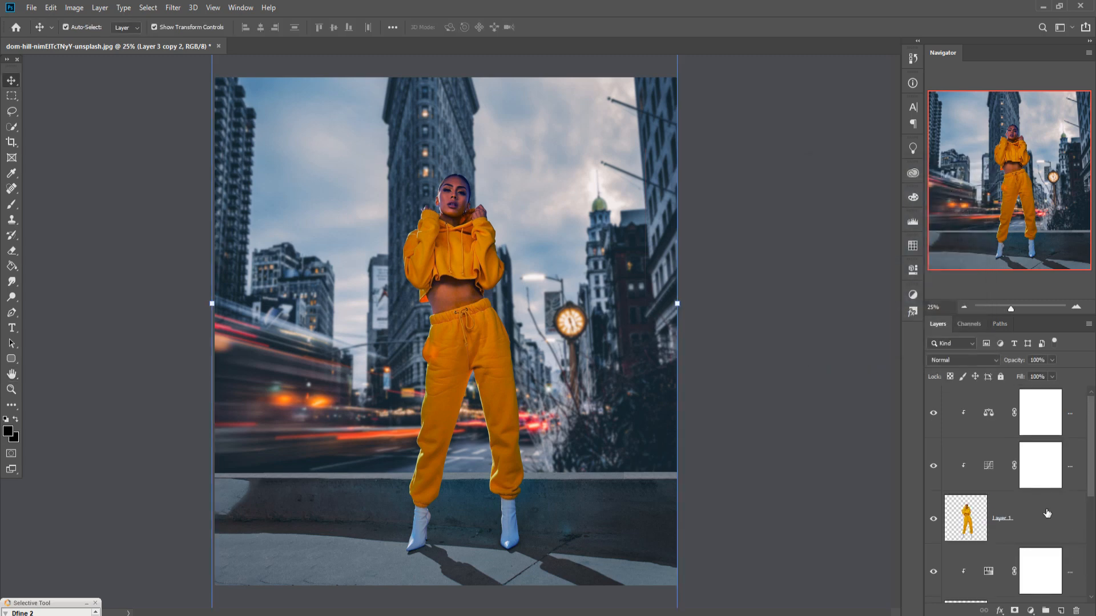
click(1048, 516)
click(1030, 610)
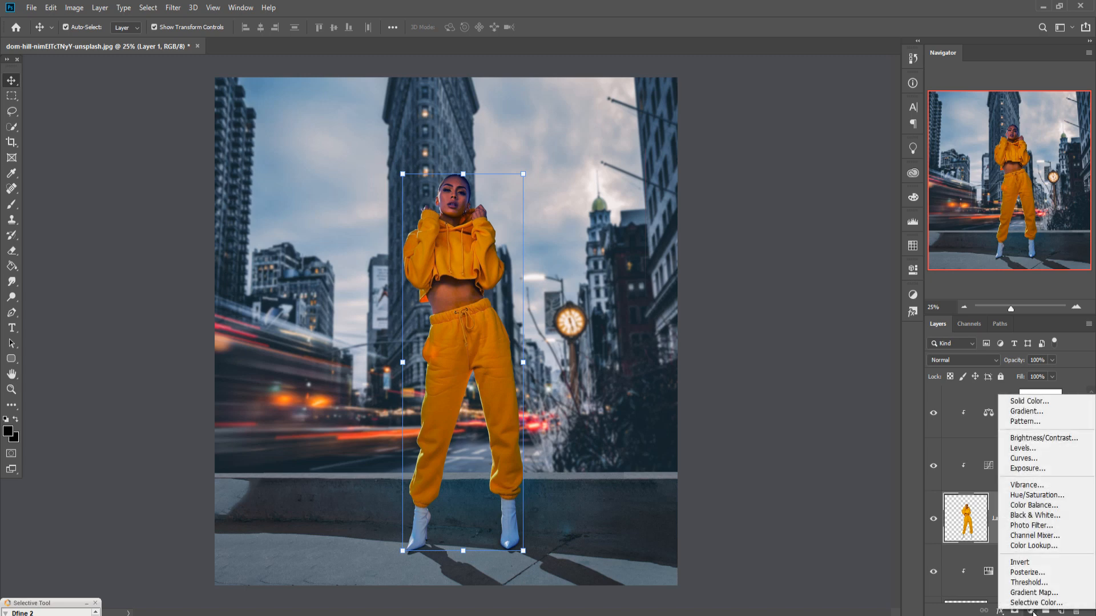
click(1034, 602)
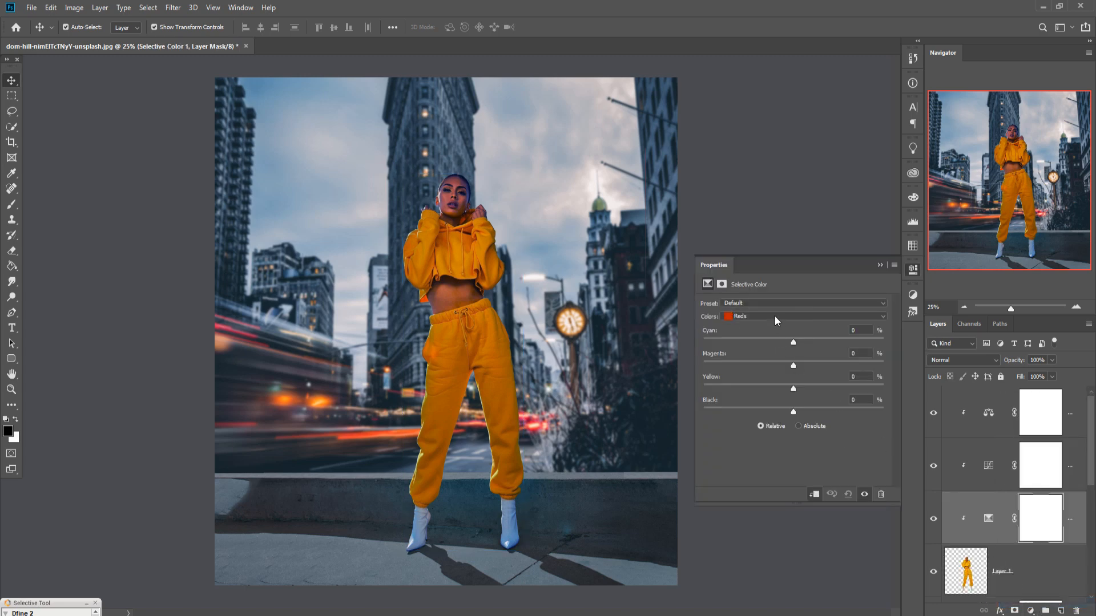
click(775, 316)
click(759, 329)
drag(793, 345, 830, 341)
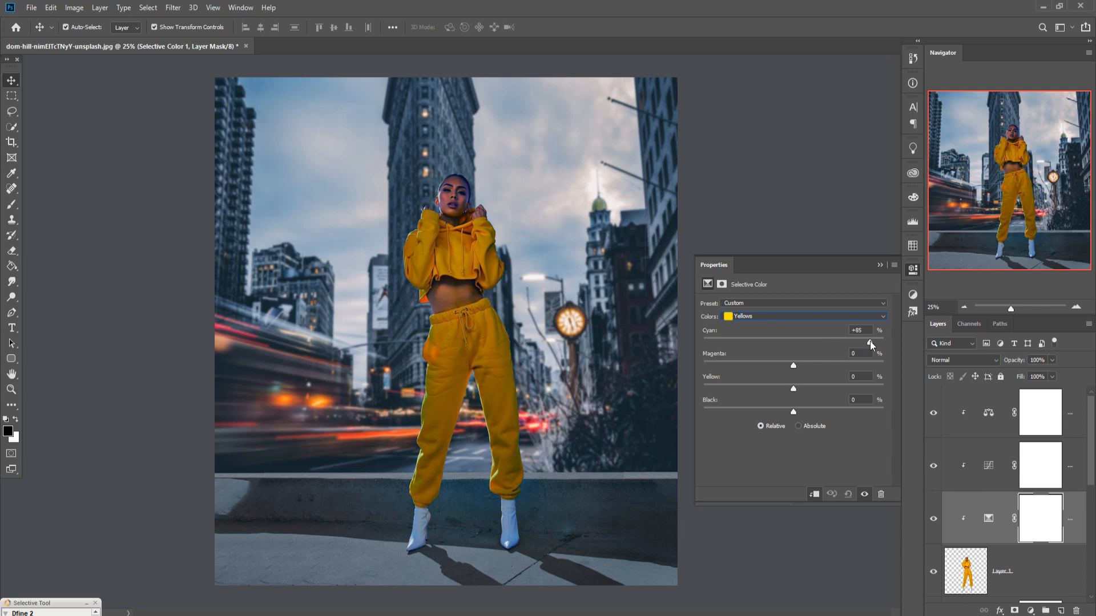
drag(867, 343, 865, 341)
- Set the Selective Color Yellows to magenta +18% and black +15% with yellow reduced, and merge the woman with her clipped adjustment layers
drag(793, 365, 794, 390)
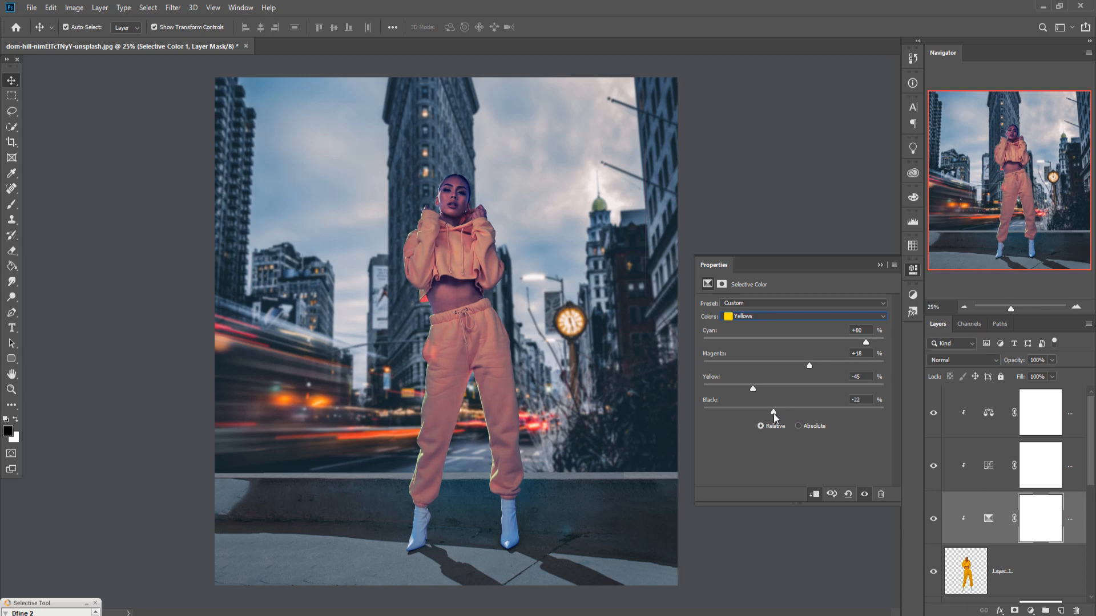
drag(773, 413, 804, 410)
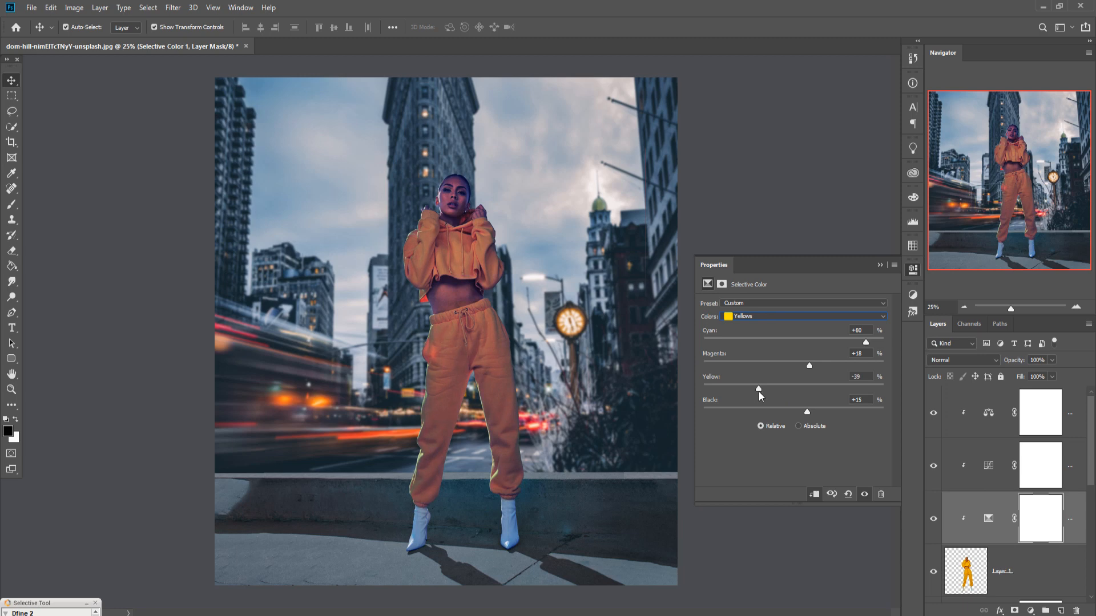
drag(780, 392, 767, 393)
click(879, 265)
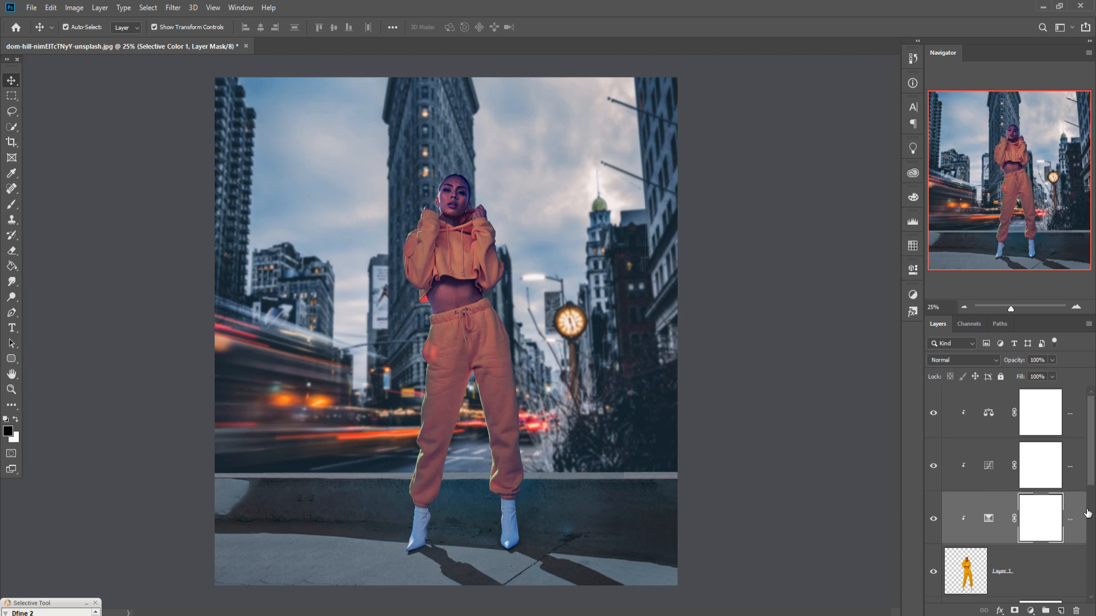
key(ctrl+e)
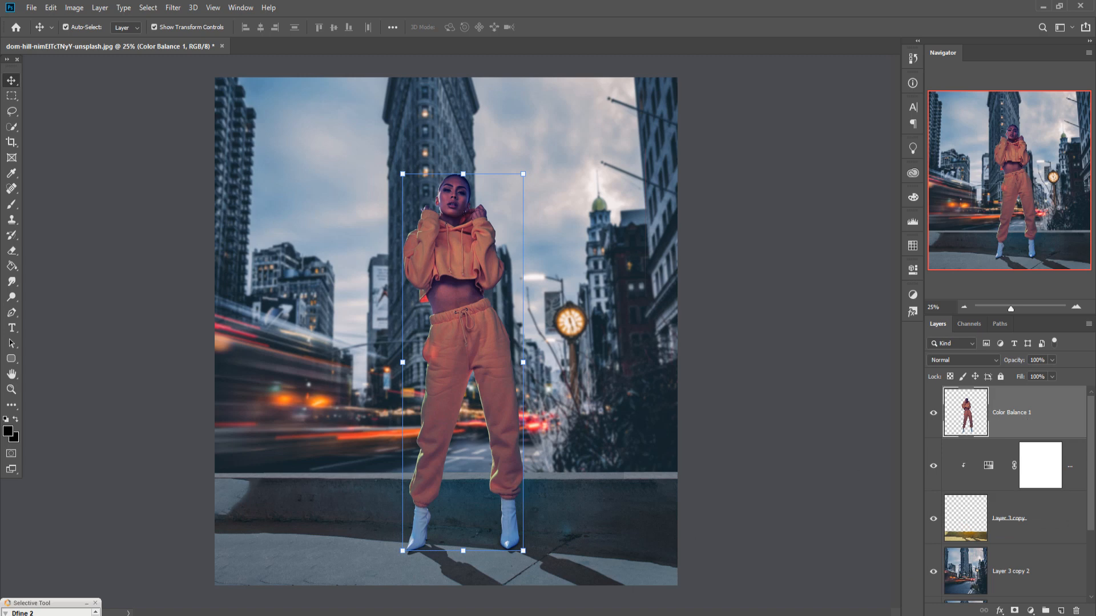
- Add a Color Balance adjustment layer above all layers and shift its midtones slightly toward cyan and blue
click(1042, 576)
click(1031, 611)
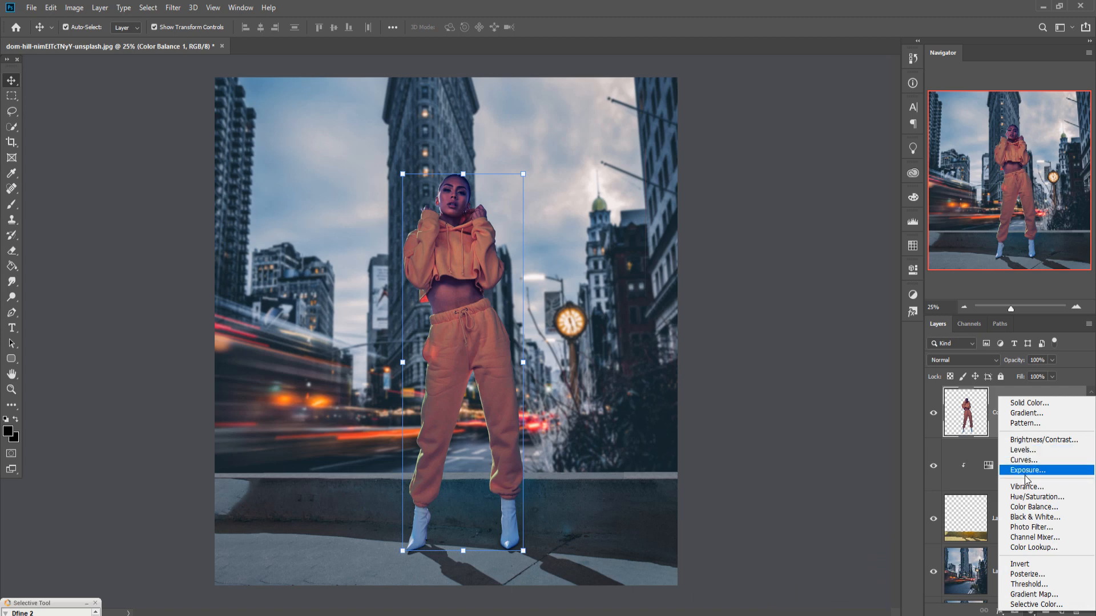
click(1026, 507)
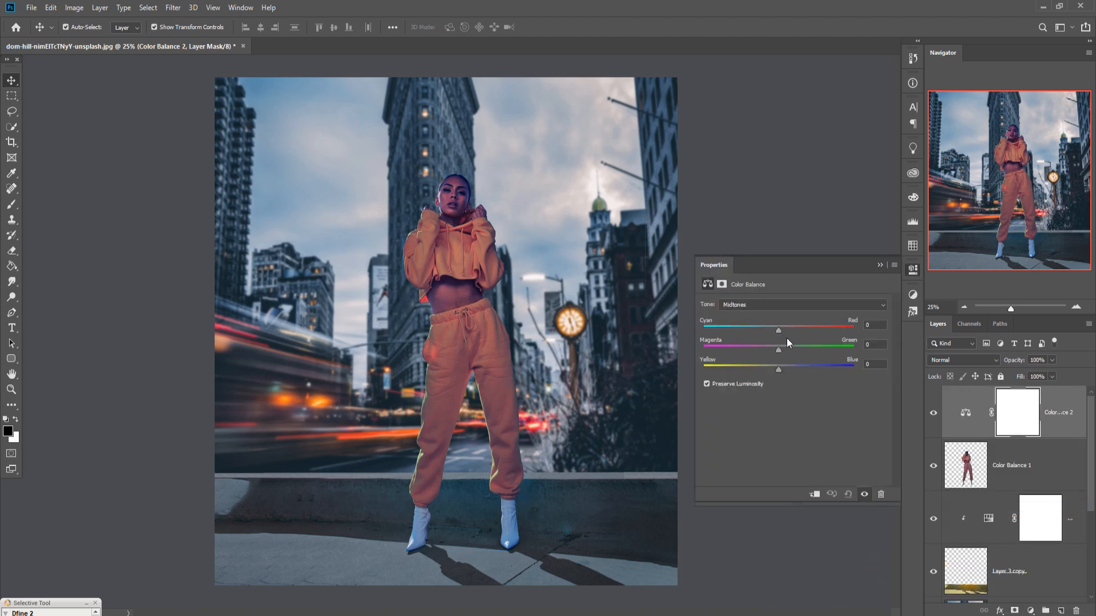
drag(779, 330, 776, 333)
drag(778, 370, 783, 370)
click(879, 266)
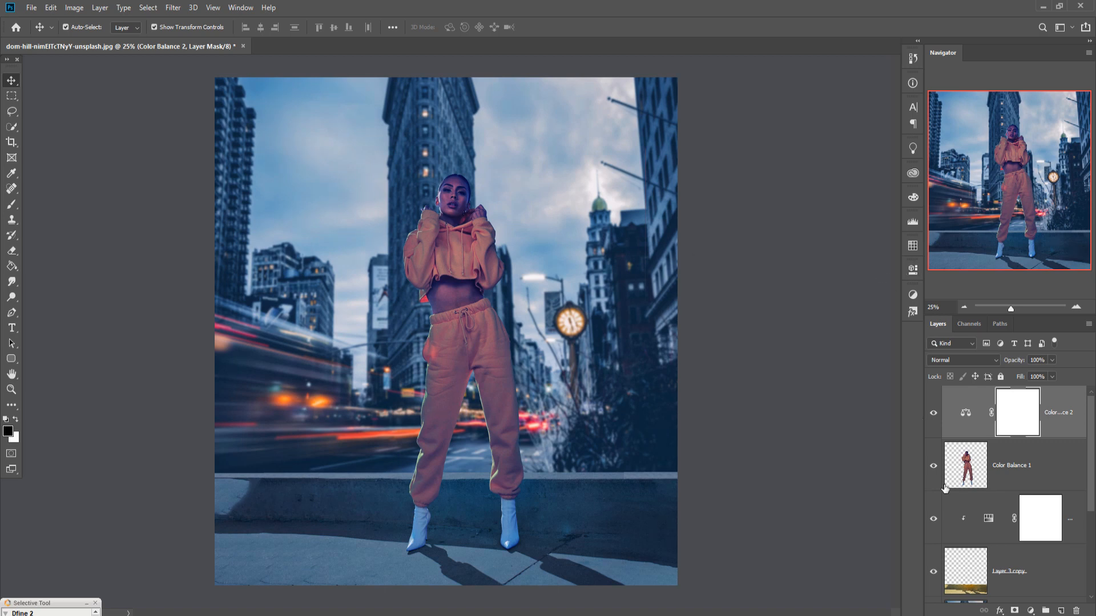
scroll(1068, 566, down, 3)
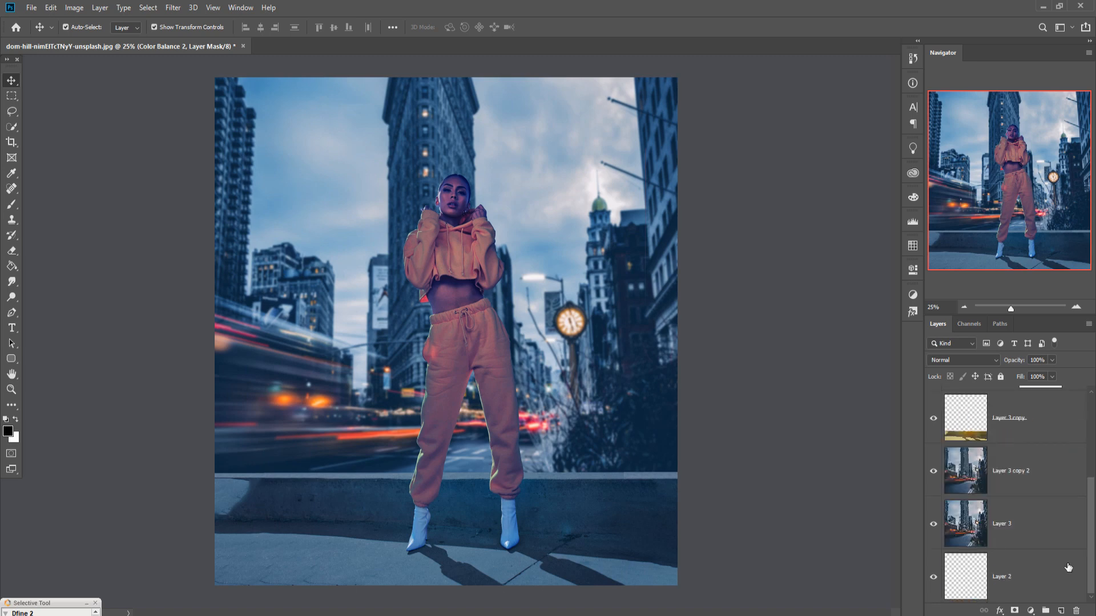
scroll(1068, 566, up, 2)
scroll(1068, 567, down, 2)
scroll(1052, 508, up, 3)
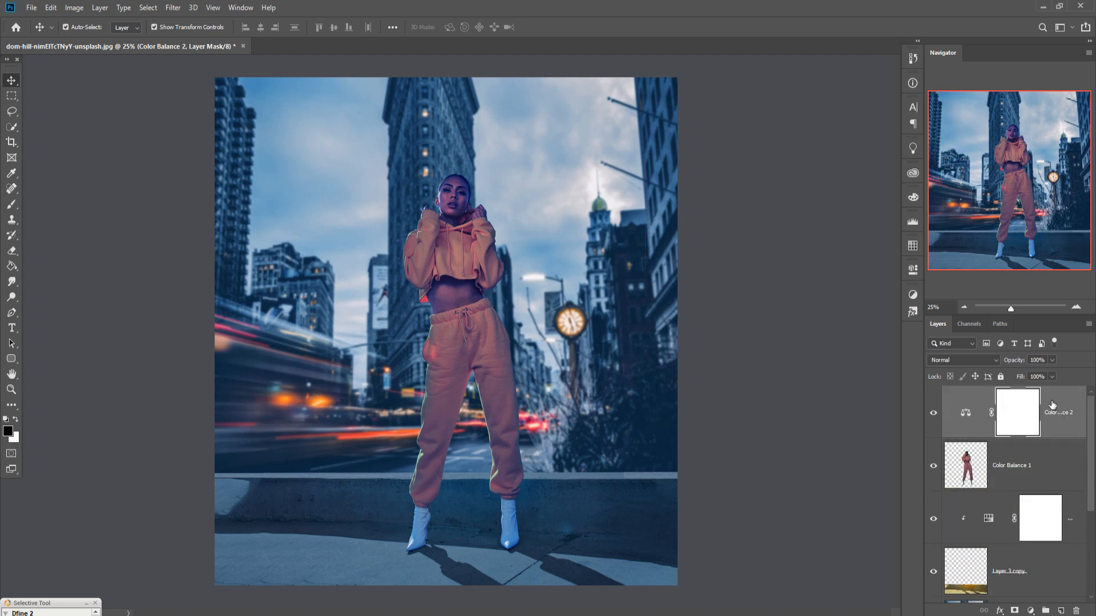
click(1063, 421)
click(1030, 610)
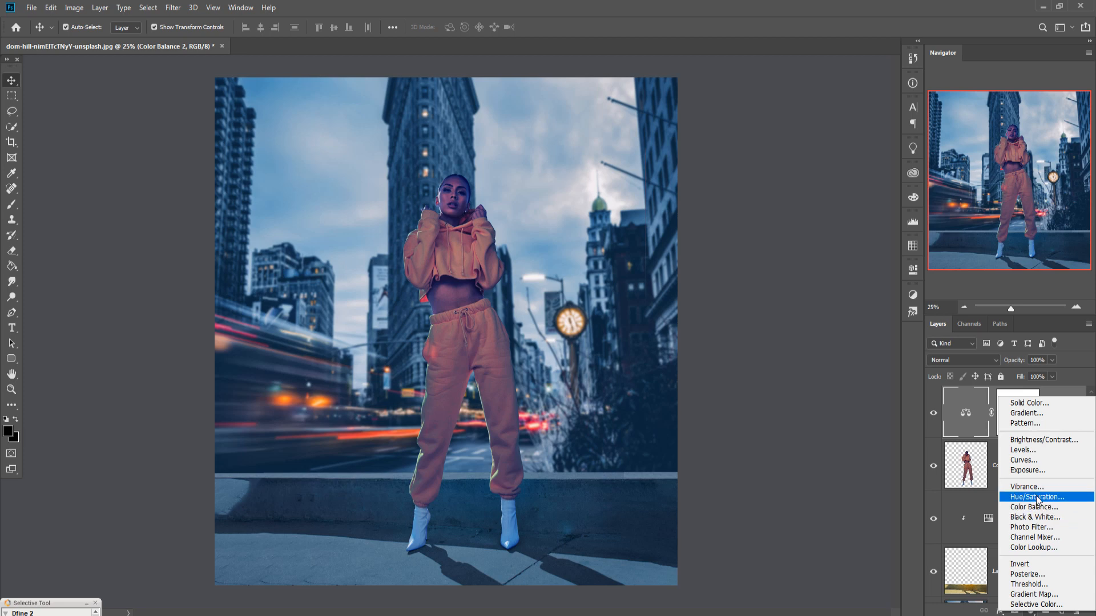
click(1056, 389)
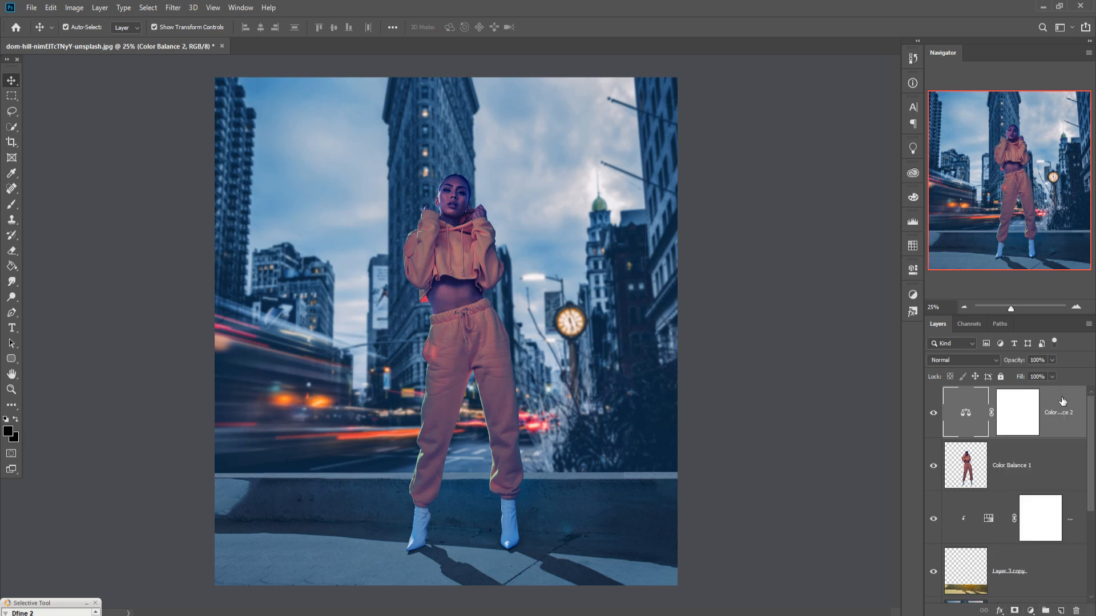
- Create a new layer directly above the woman, clip it to her layer and set its blend mode to Overlay
click(974, 469)
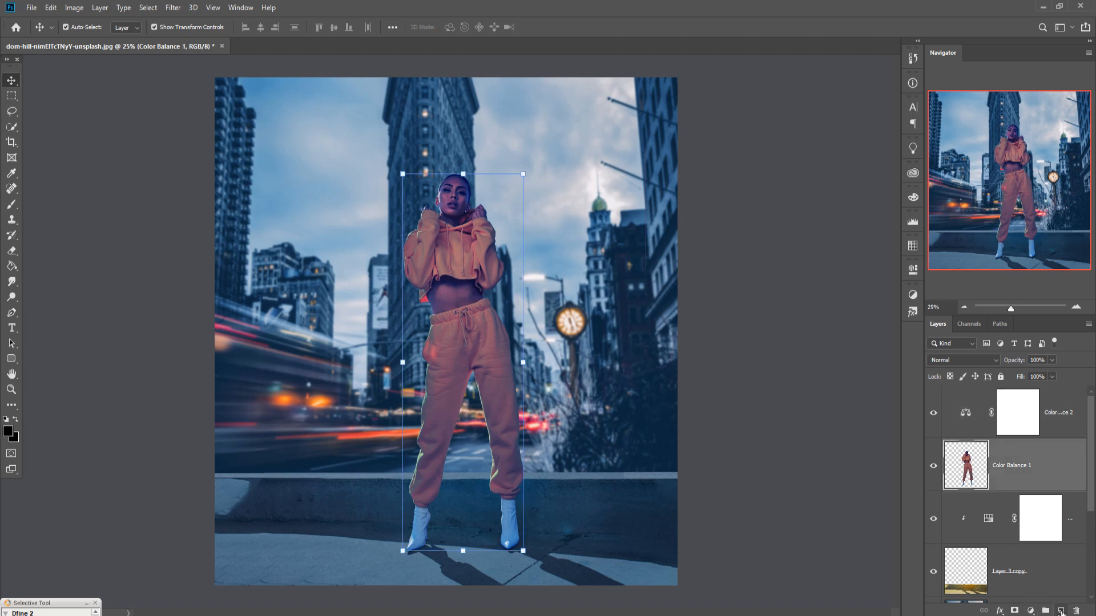
click(1063, 611)
right_click(1015, 464)
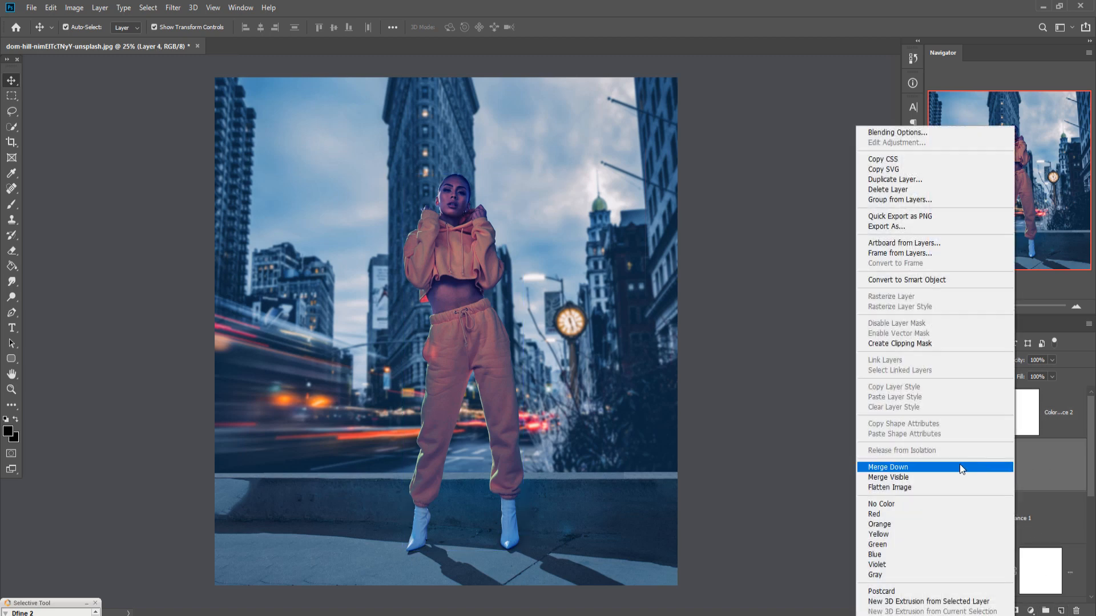
click(906, 346)
click(965, 361)
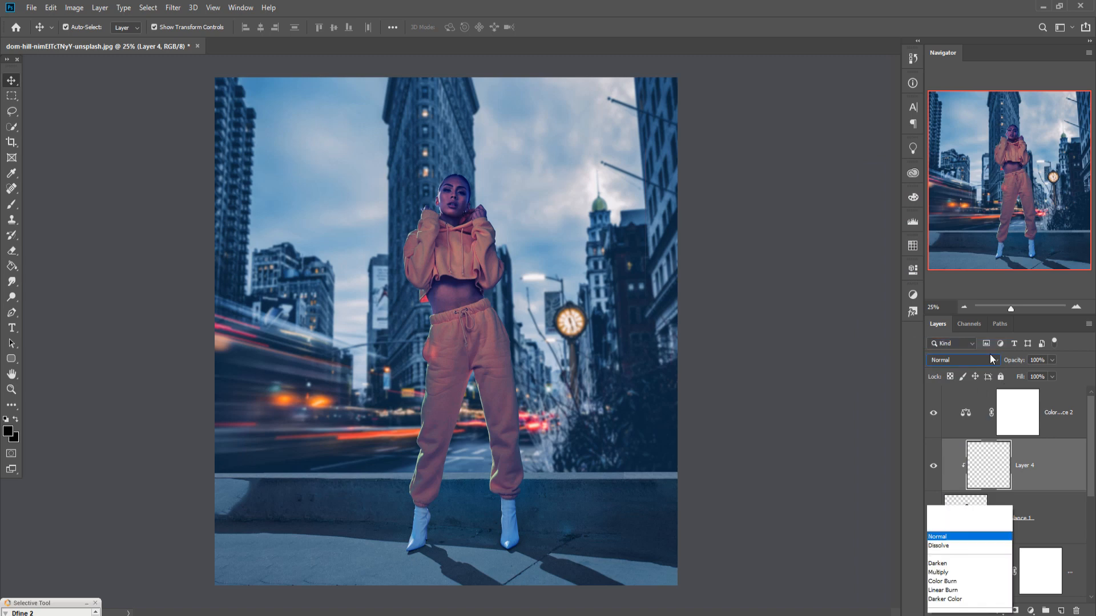
click(940, 468)
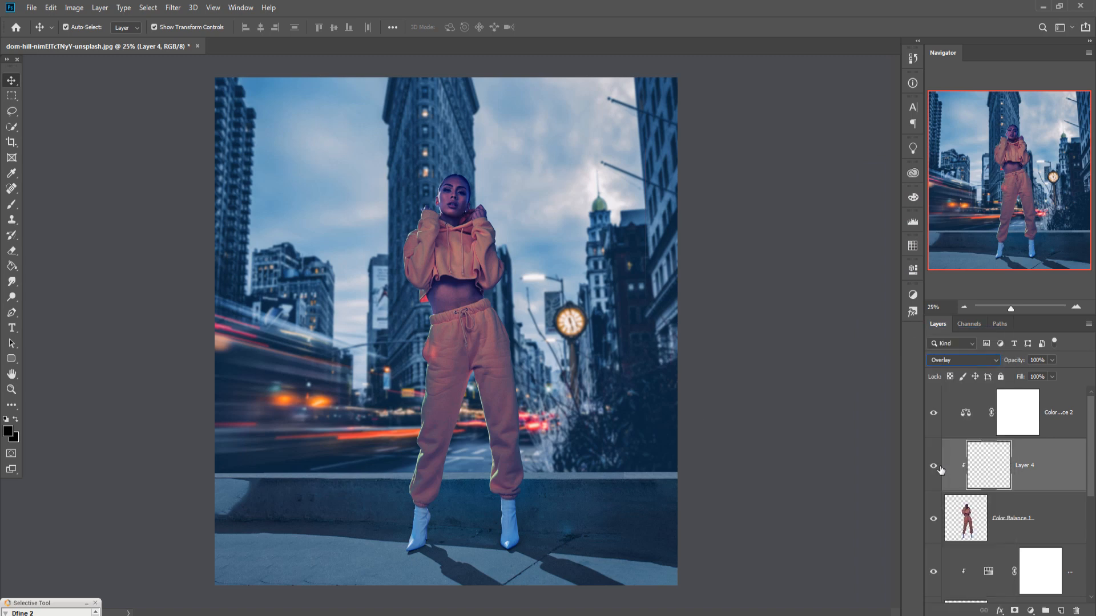
- Fill the clipped Overlay layer with 50% Gray
click(51, 8)
click(60, 193)
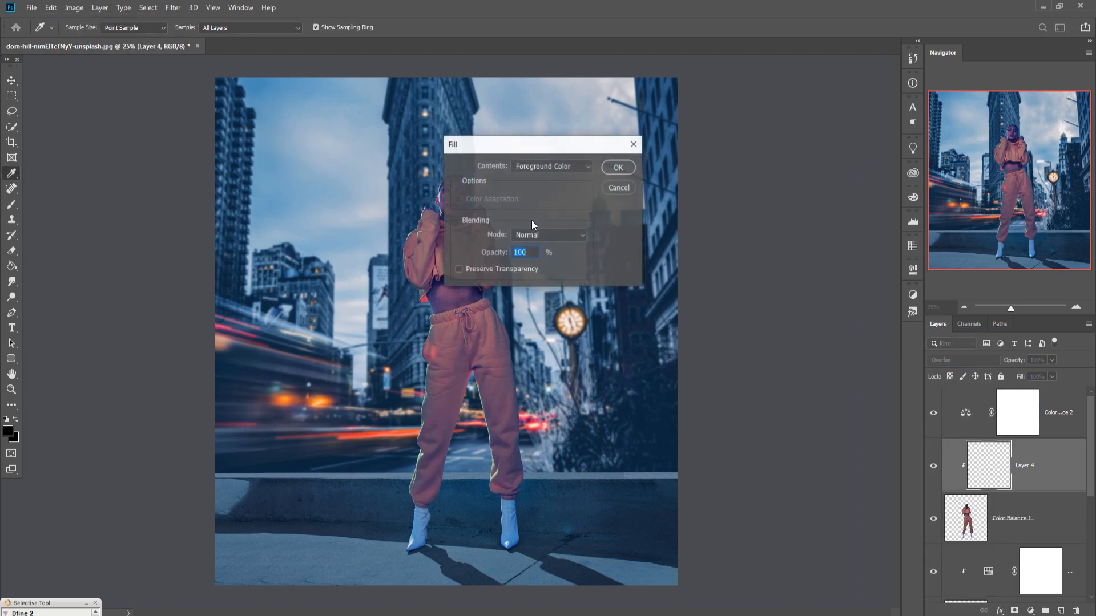
click(582, 166)
click(529, 268)
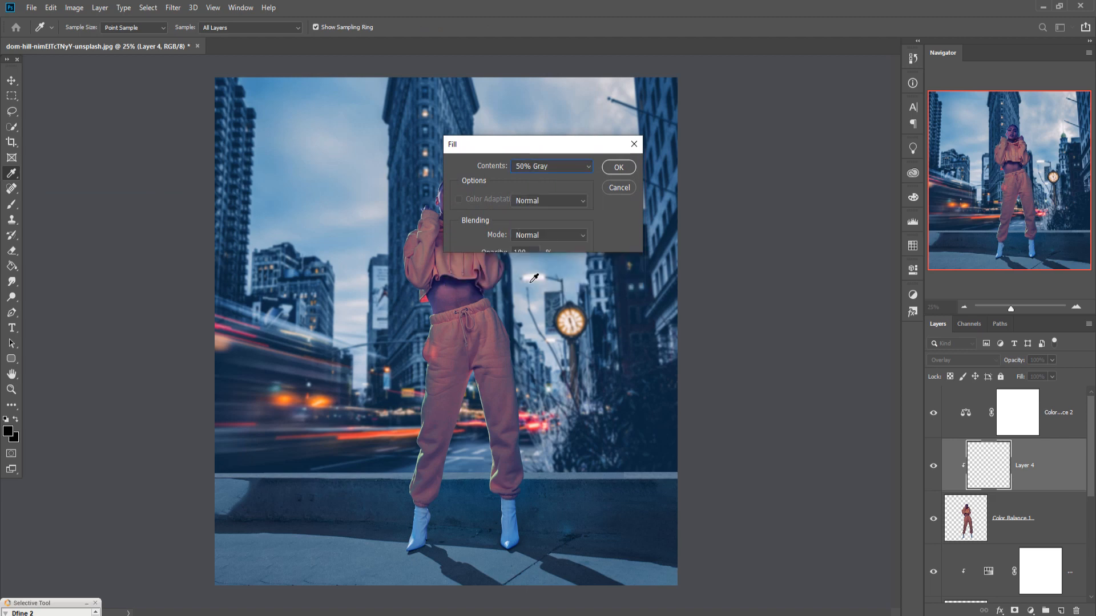
click(618, 168)
key(v)
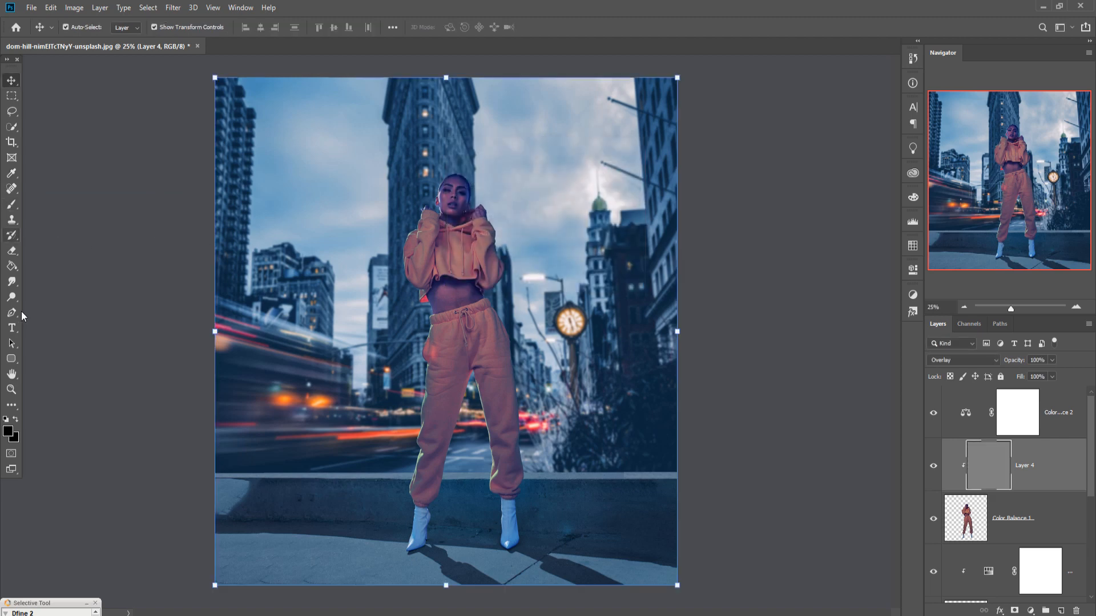
- Dodge the midtones on the gray layer along the trouser legs and waistband with a 150 px brush at 83% exposure
click(11, 296)
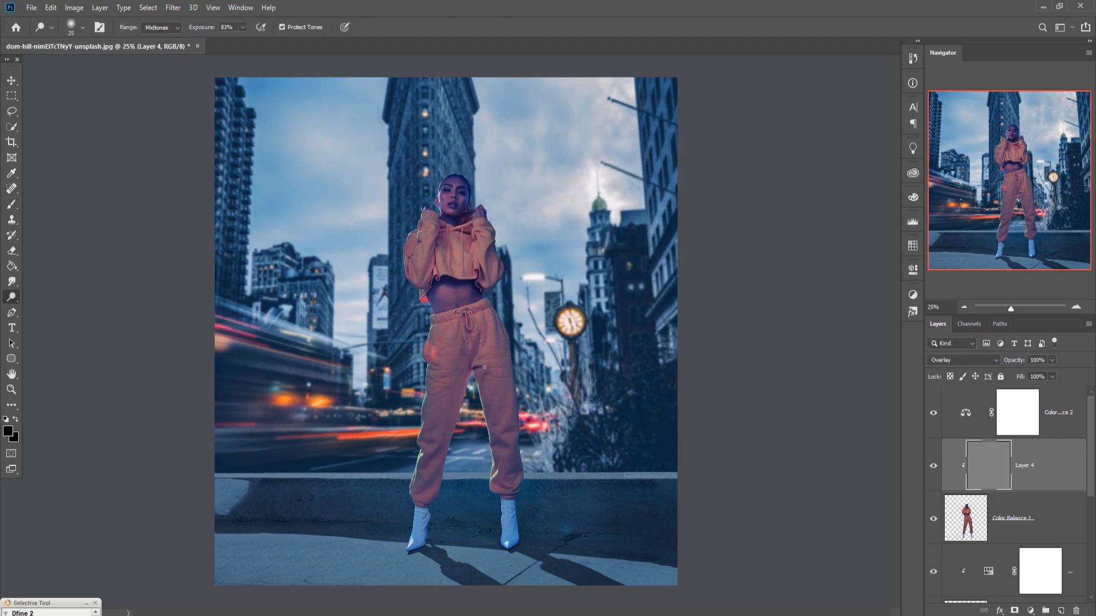
key(bracketright)
key(bracketright)
key(bracketright)
key(bracketright)
key(bracketright)
key(bracketright)
key(bracketright)
key(bracketright)
key(bracketright)
key(bracketright)
key(bracketright)
key(bracketright)
key(bracketleft)
key(bracketleft)
key(bracketleft)
key(bracketleft)
mouse_move(454, 342)
mouse_down()
mouse_move(422, 506)
mouse_move(441, 330)
mouse_move(419, 245)
mouse_move(420, 271)
mouse_move(435, 229)
mouse_move(455, 240)
mouse_move(466, 177)
mouse_move(477, 188)
mouse_move(454, 184)
mouse_move(500, 227)
mouse_move(511, 270)
mouse_move(509, 251)
mouse_move(526, 550)
mouse_up()
drag(522, 372, 541, 498)
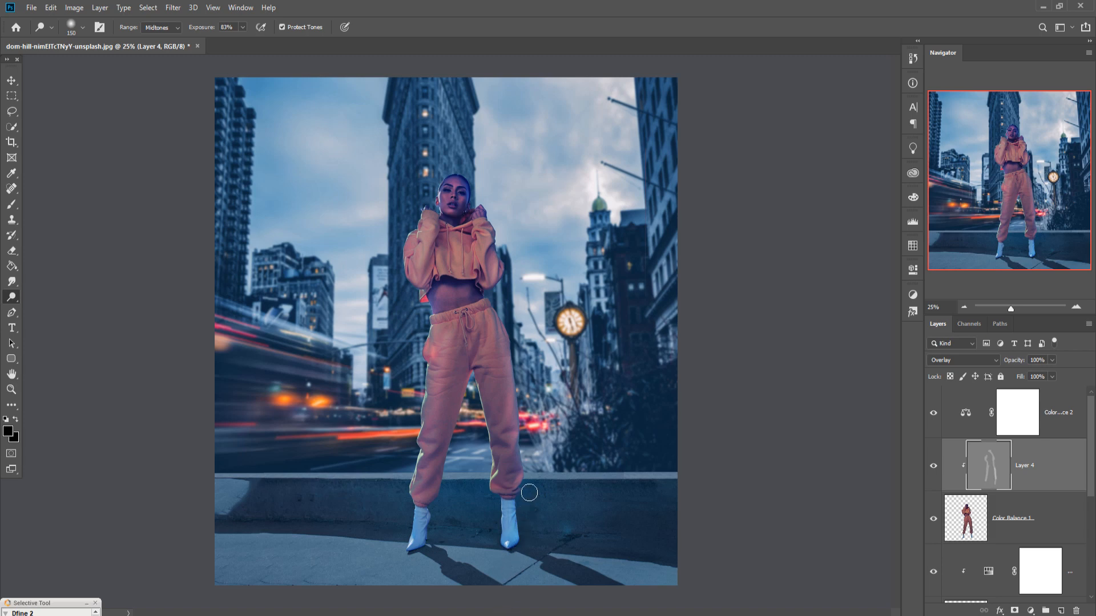
drag(489, 319, 468, 321)
drag(522, 384, 524, 424)
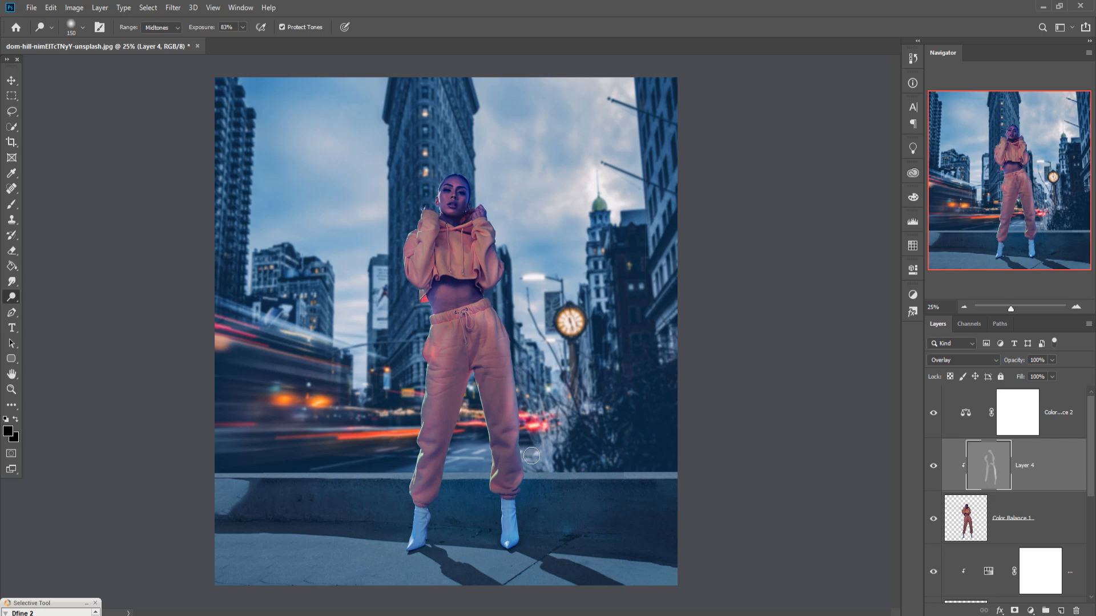
drag(433, 370, 433, 397)
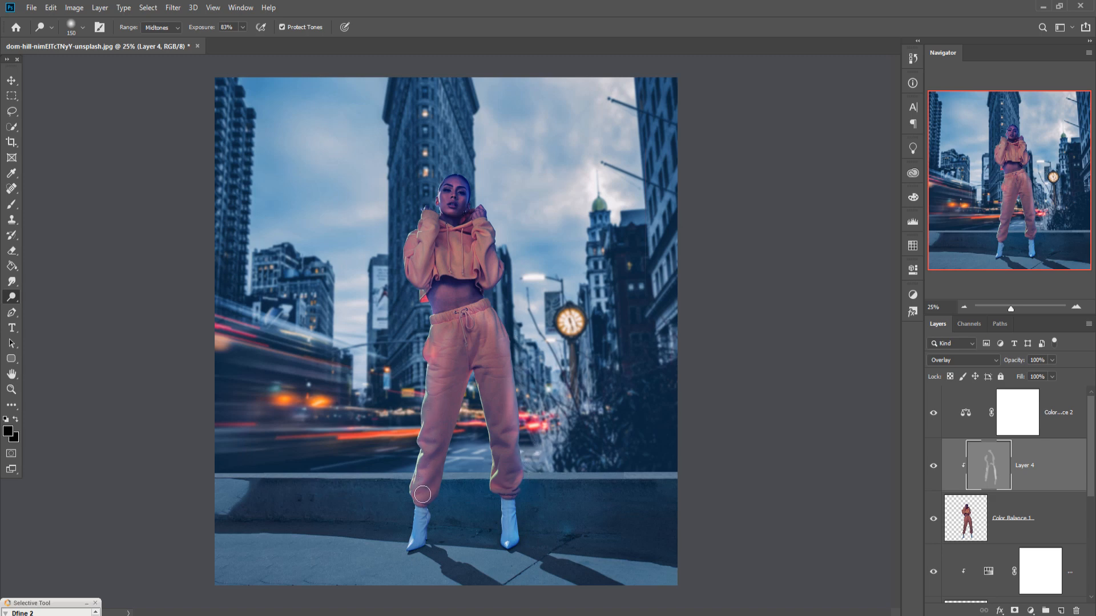
drag(422, 494, 420, 504)
- Dodge highlights along both hoodie sleeves and the woman's face on the gray layer
drag(501, 251, 505, 271)
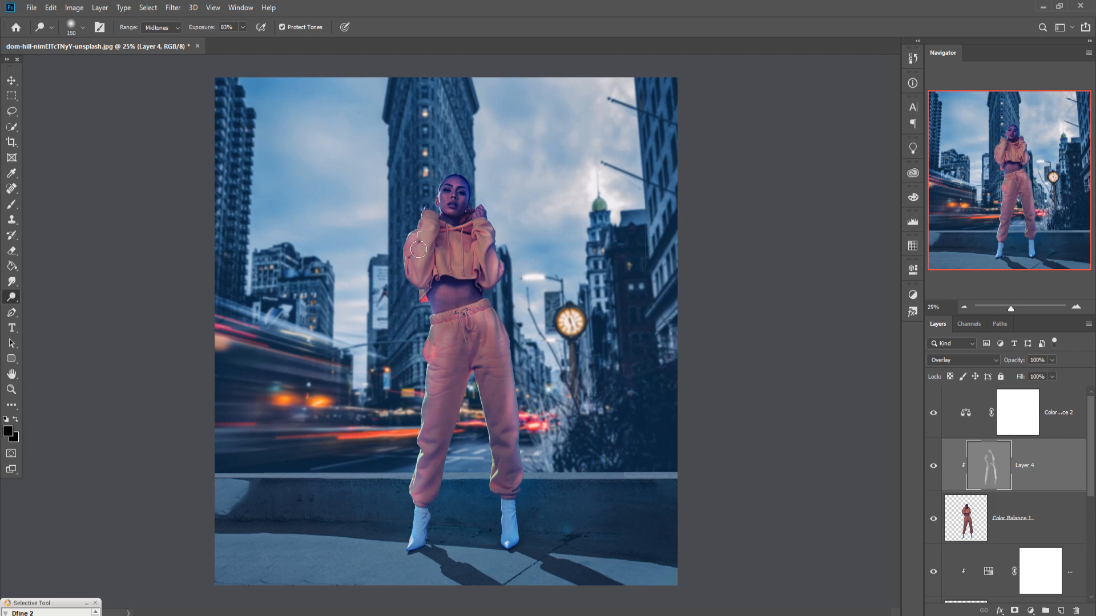
drag(418, 249, 425, 302)
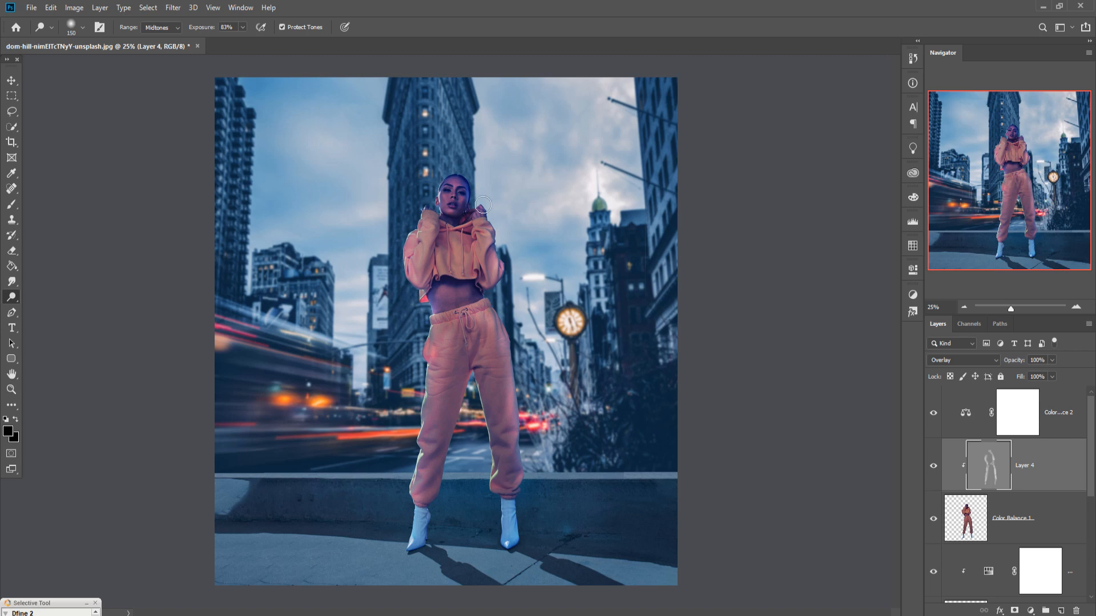
drag(445, 197, 447, 211)
click(12, 81)
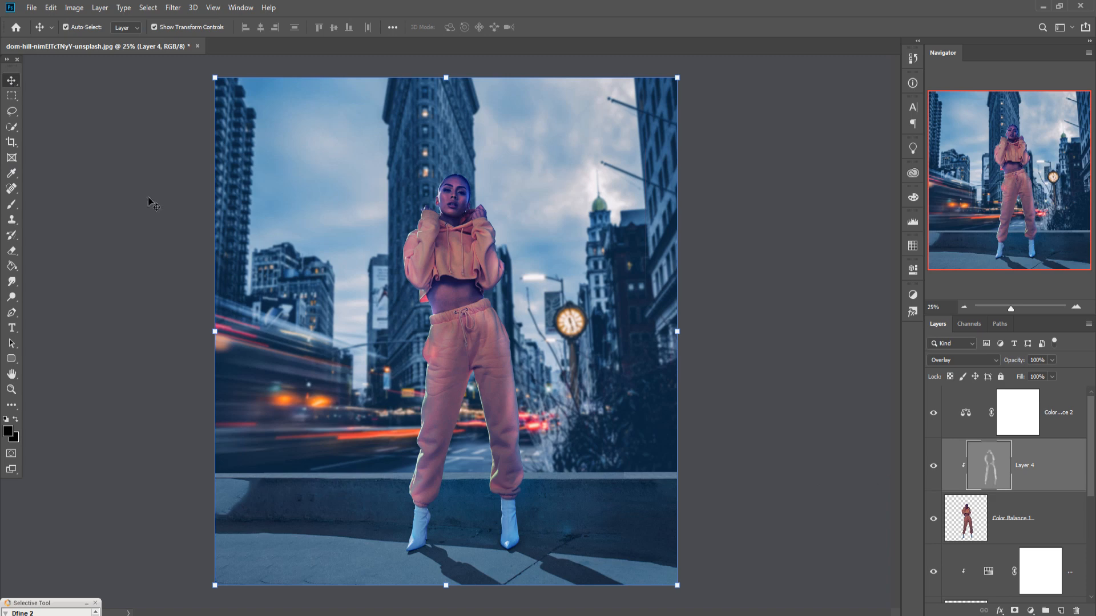
- Create a new layer directly above Layer 3 copy 2 and set the brush's foreground colour to white
click(1081, 431)
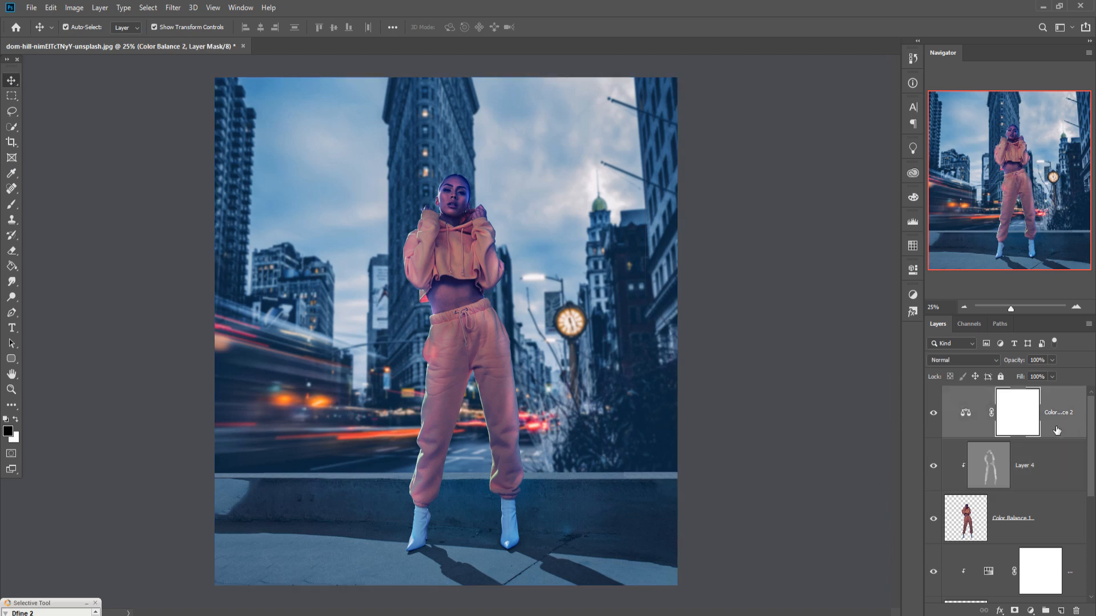
scroll(1065, 505, down, 5)
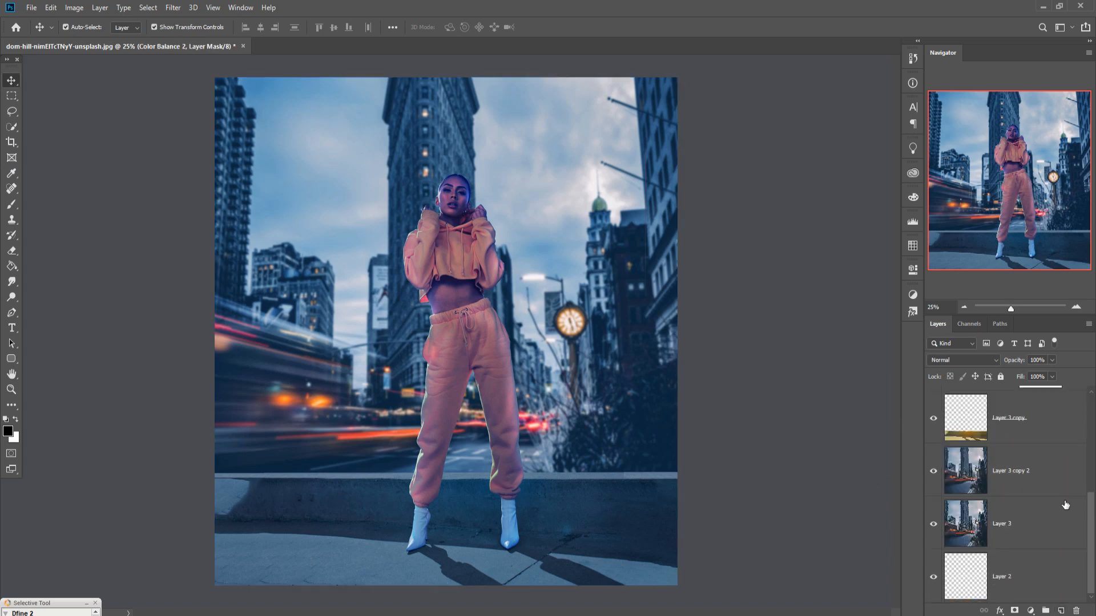
click(1041, 477)
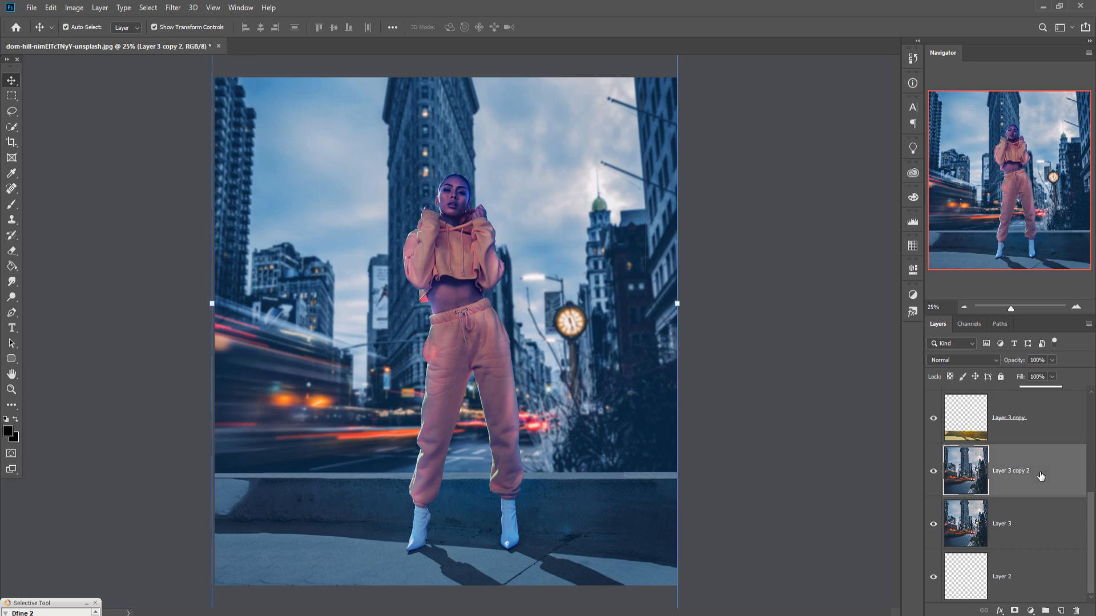
click(1065, 611)
click(11, 205)
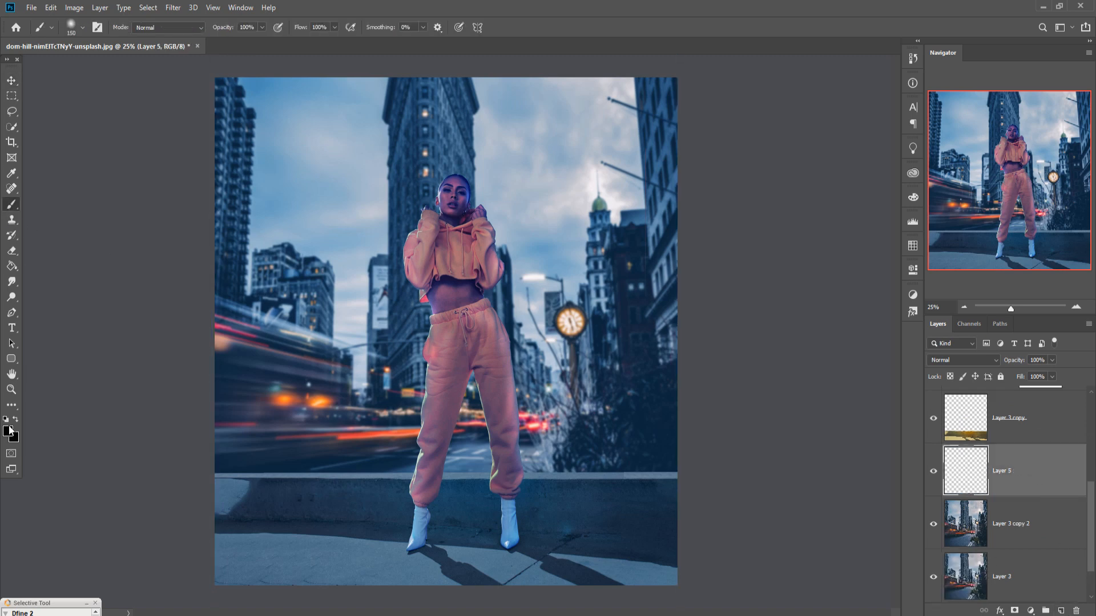
click(8, 430)
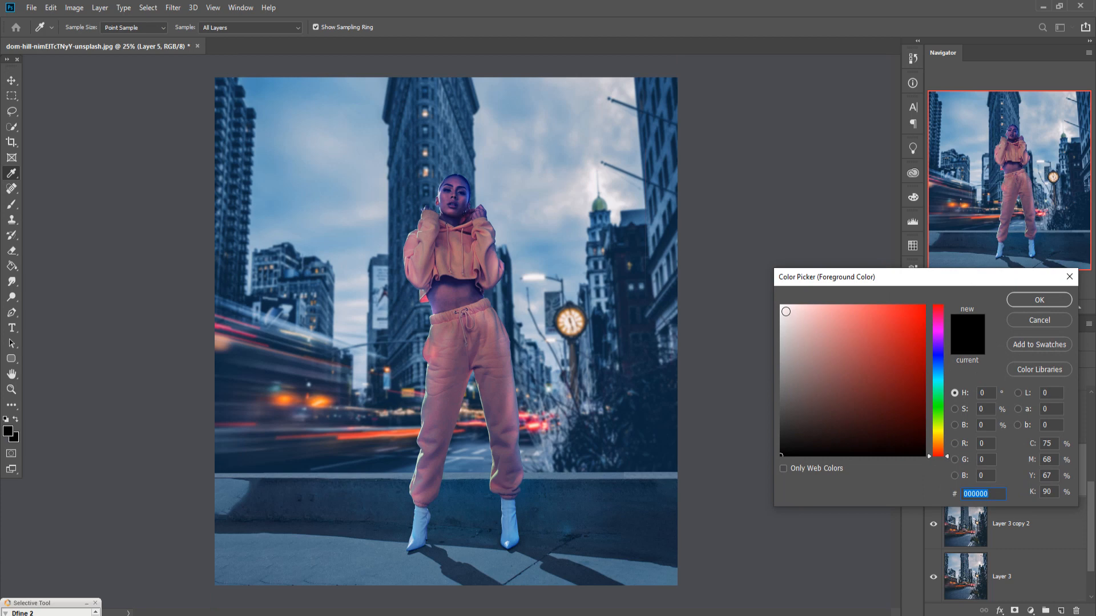
click(781, 307)
click(1038, 300)
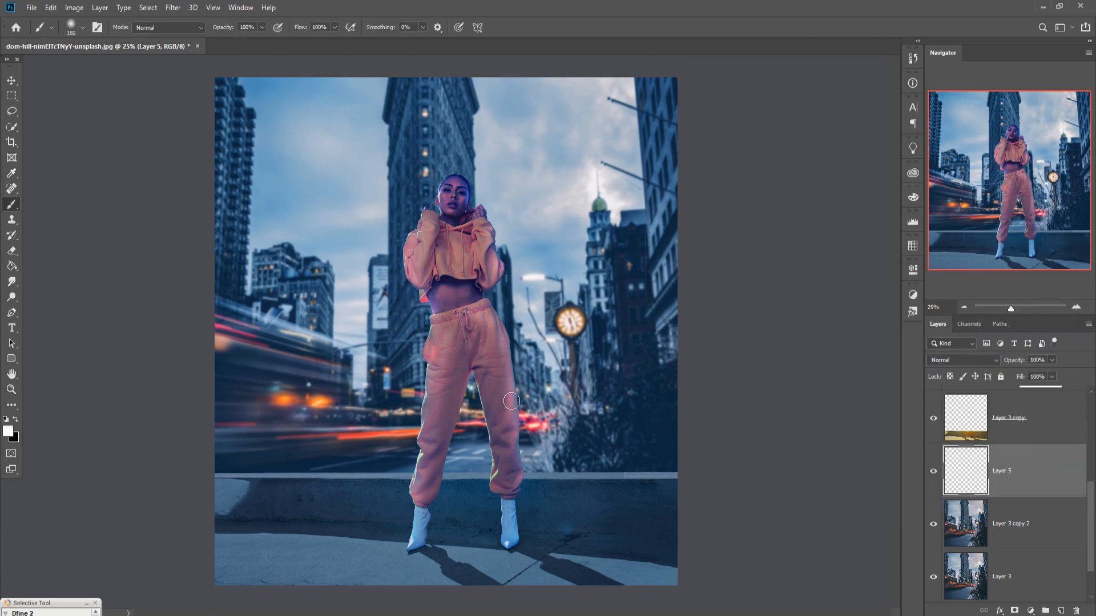
- Paint one soft white glow behind the woman's legs on the new layer with a 2200 px brush
key(bracketright)
key(bracketright)
key(bracketright)
key(bracketright)
key(bracketright)
key(bracketright)
key(bracketright)
key(bracketright)
key(bracketright)
key(bracketright)
key(bracketright)
key(bracketright)
key(bracketright)
key(bracketright)
key(bracketright)
key(bracketright)
key(bracketright)
key(bracketright)
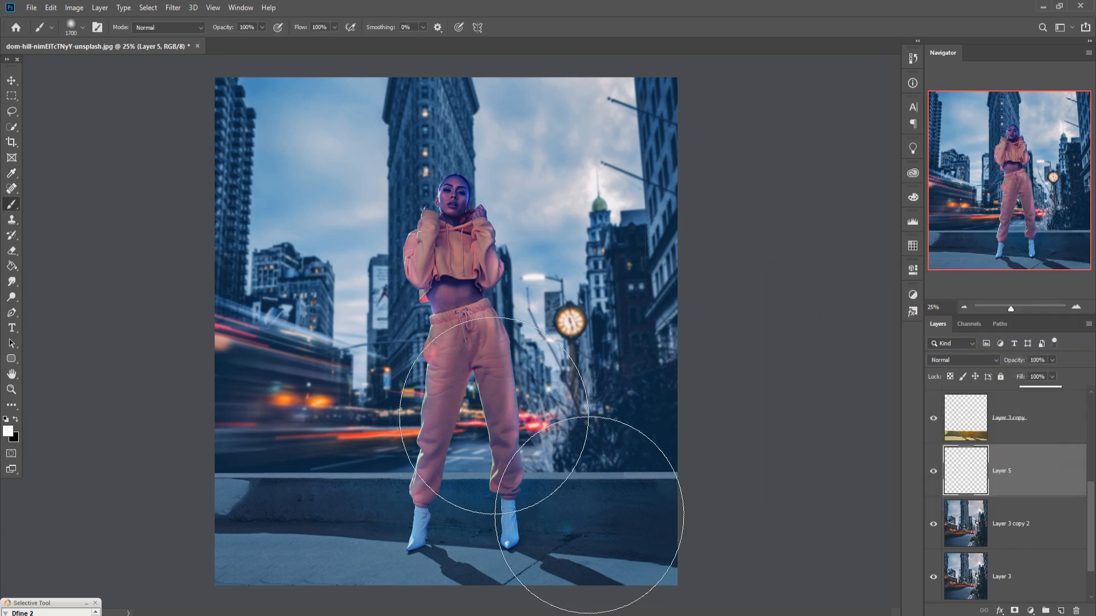
key(bracketright)
key(bracketright)
key(bracketright)
key(bracketright)
key(bracketright)
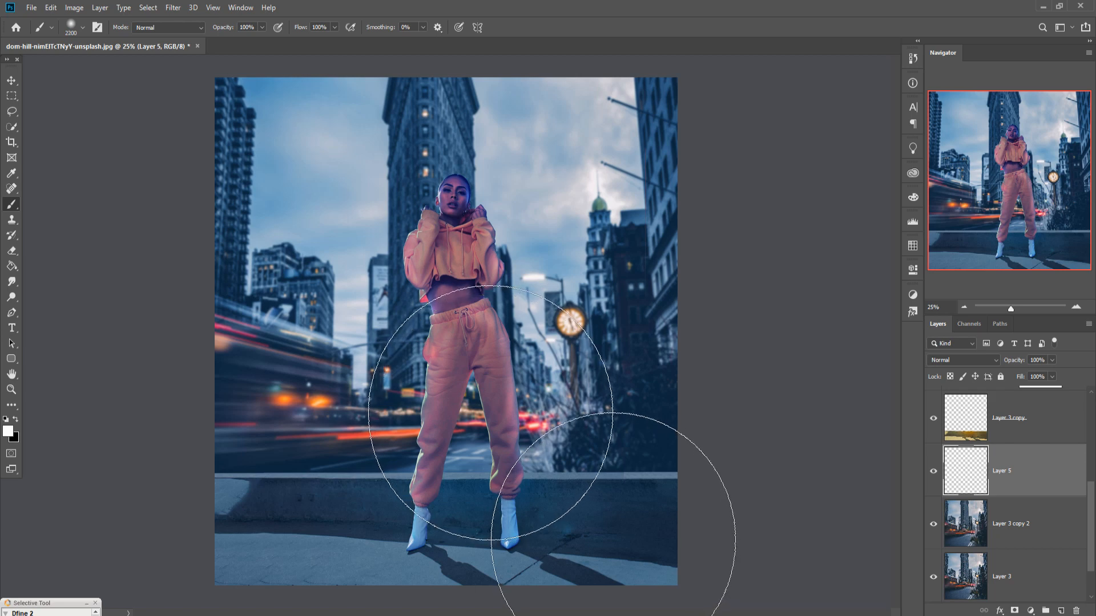
click(502, 399)
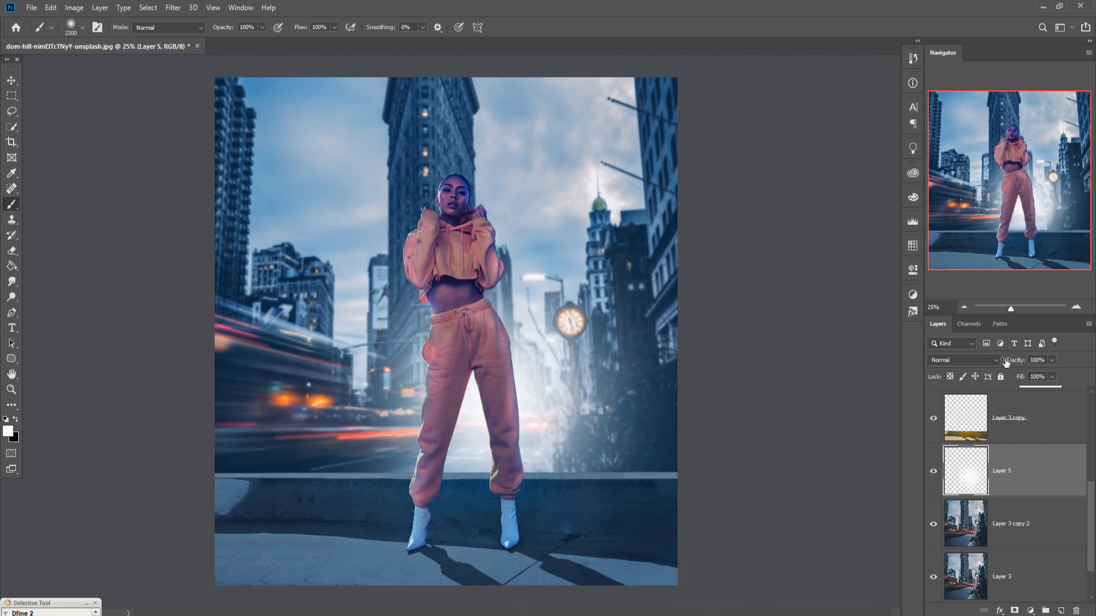
- Lower the white glow layer's opacity to 49% and enlarge the glow to about 125% width and 132% height
click(1052, 363)
drag(1052, 372, 1025, 379)
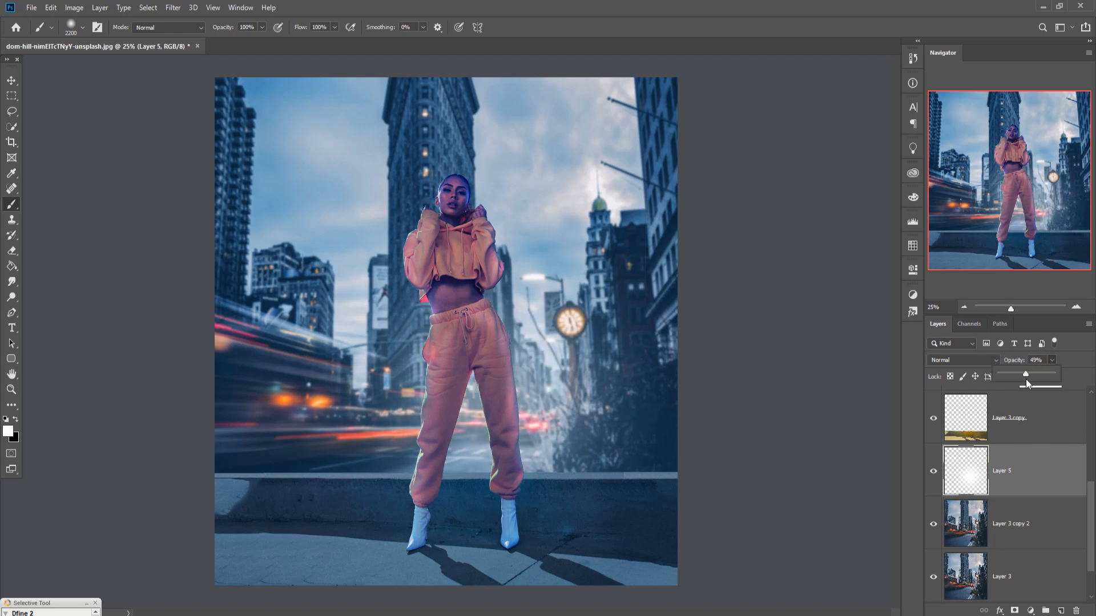
key(v)
drag(453, 139, 477, 67)
drag(534, 417, 521, 432)
drag(704, 84, 748, 10)
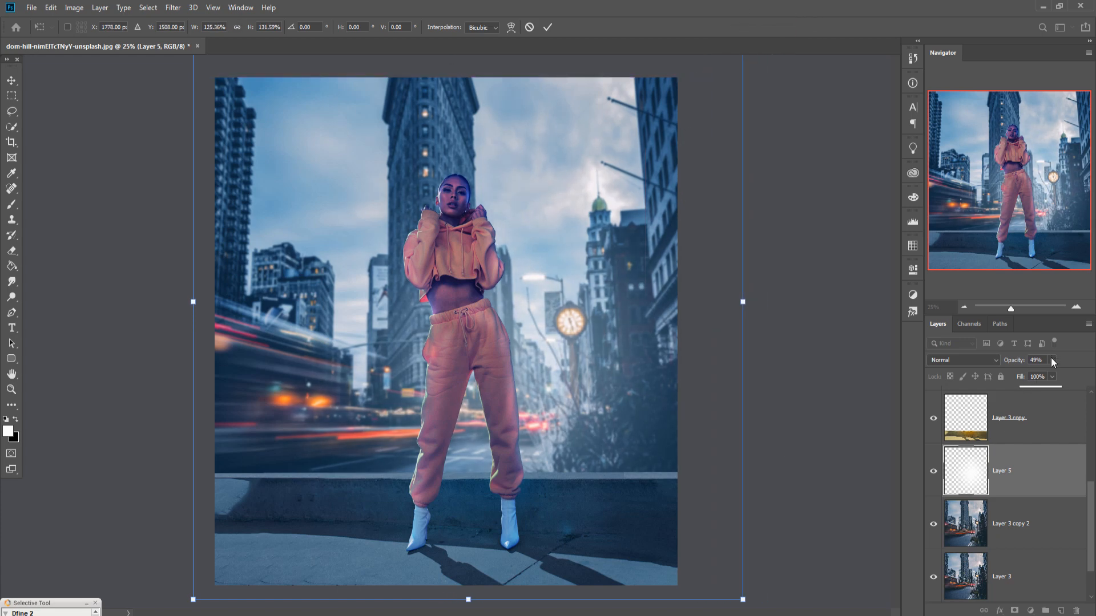
- Set the white glow layer's blend mode to Overlay and its opacity to 54%
click(992, 360)
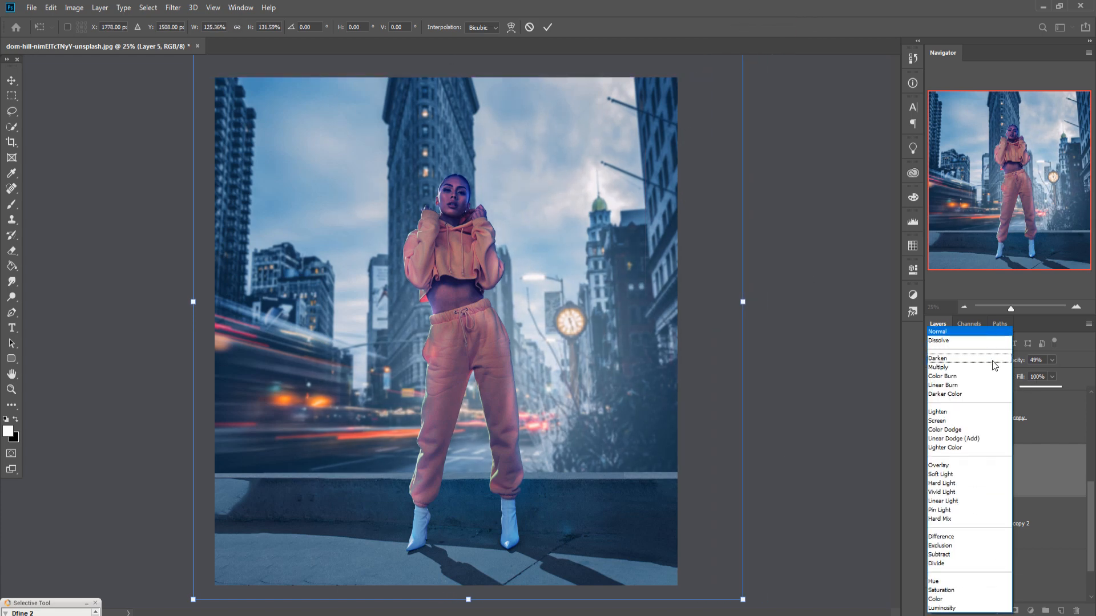
click(960, 465)
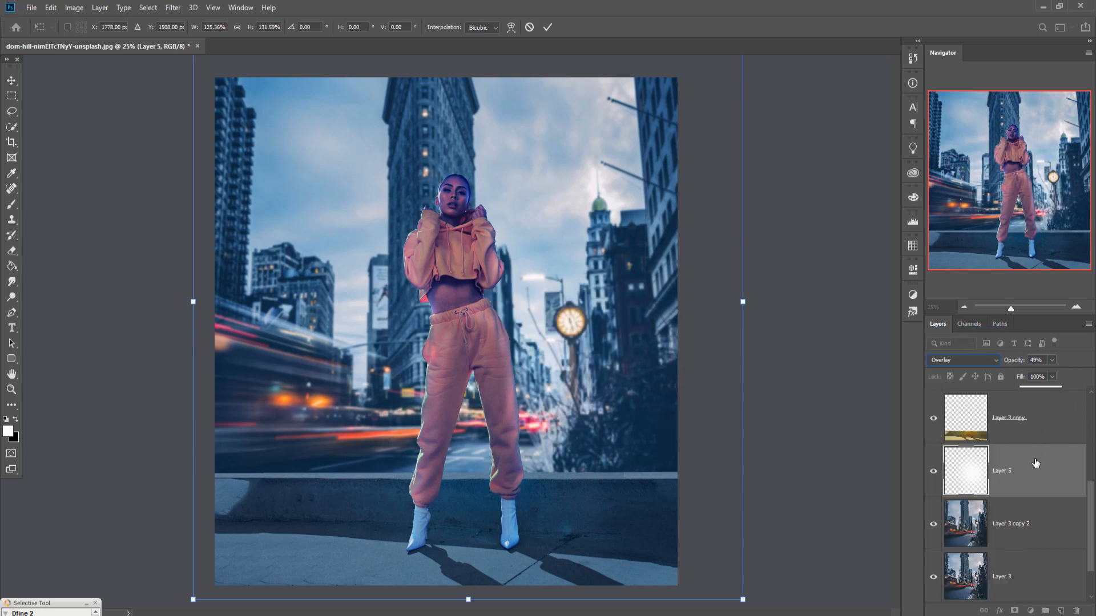
click(1052, 360)
drag(1053, 374, 1095, 374)
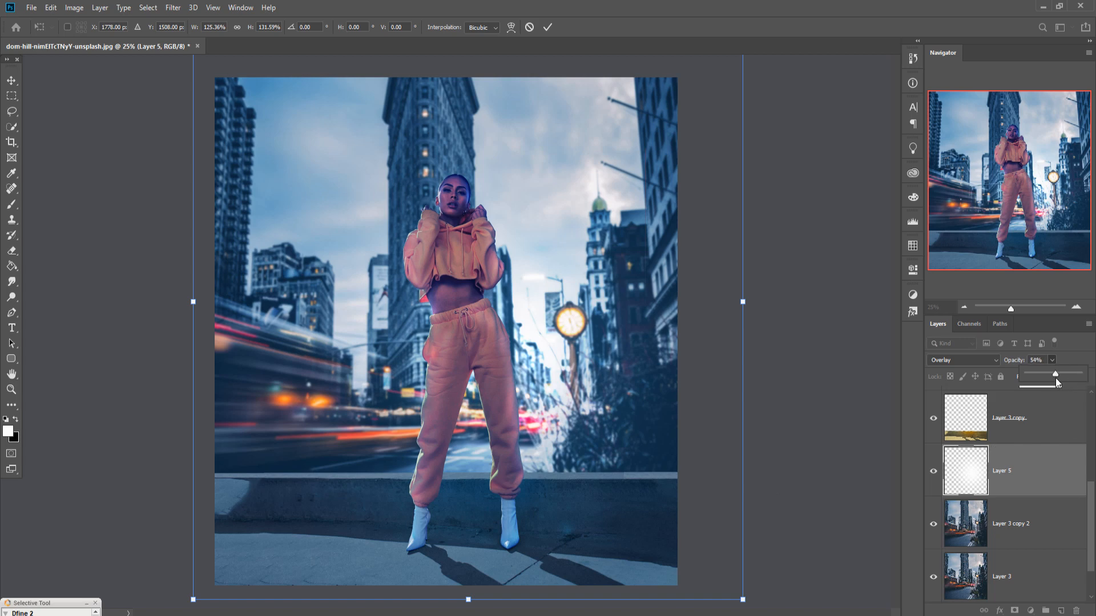
- Commit the enlarged white glow, set its blend mode to Normal and its opacity to 50%
drag(1056, 378, 1050, 375)
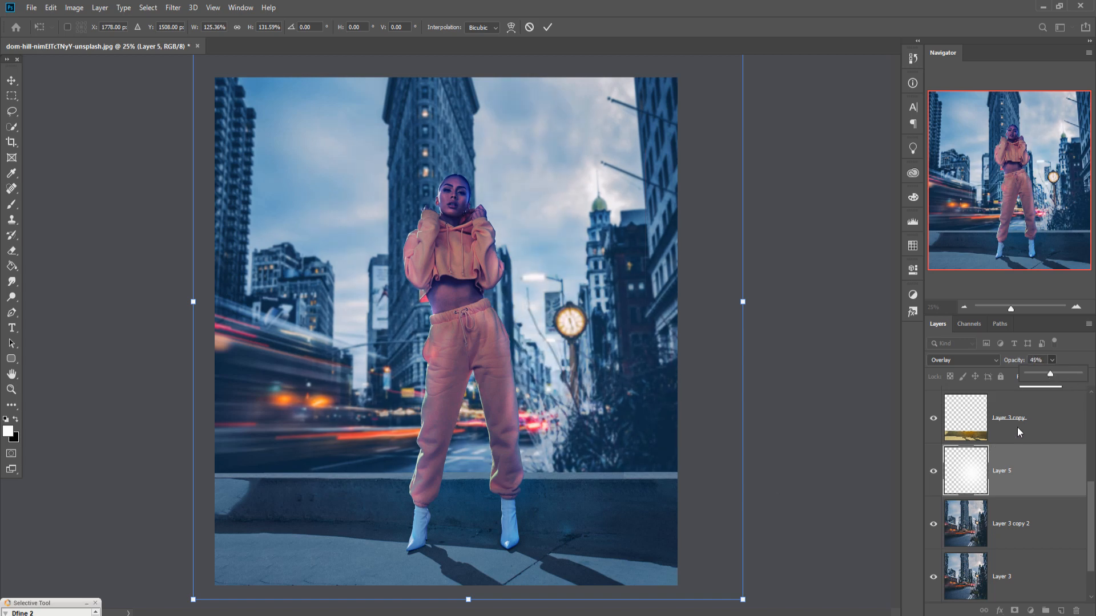
key(Return)
click(991, 362)
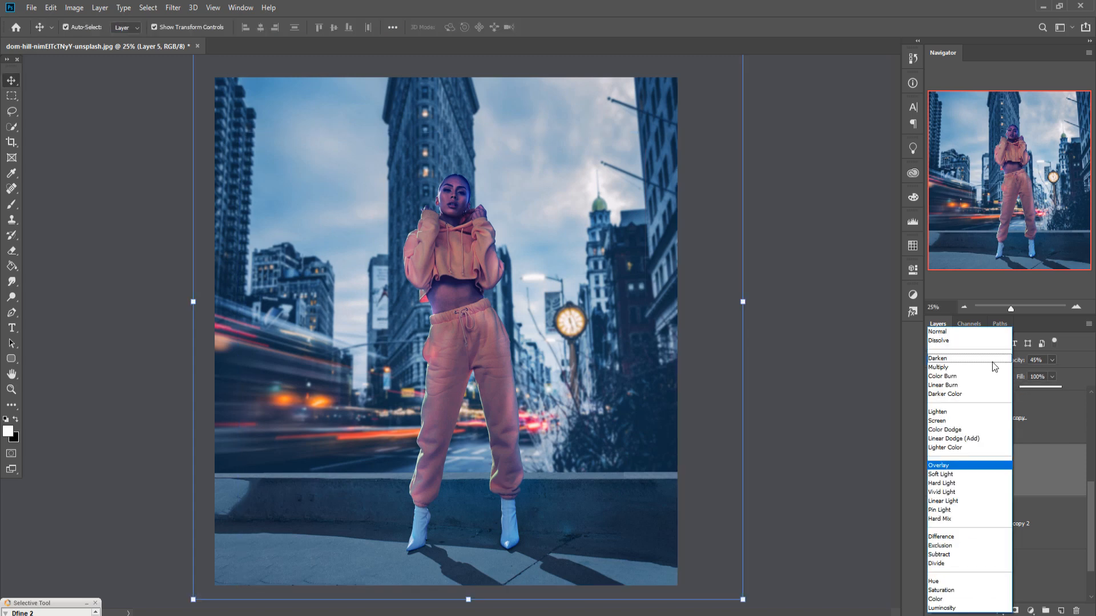
click(945, 332)
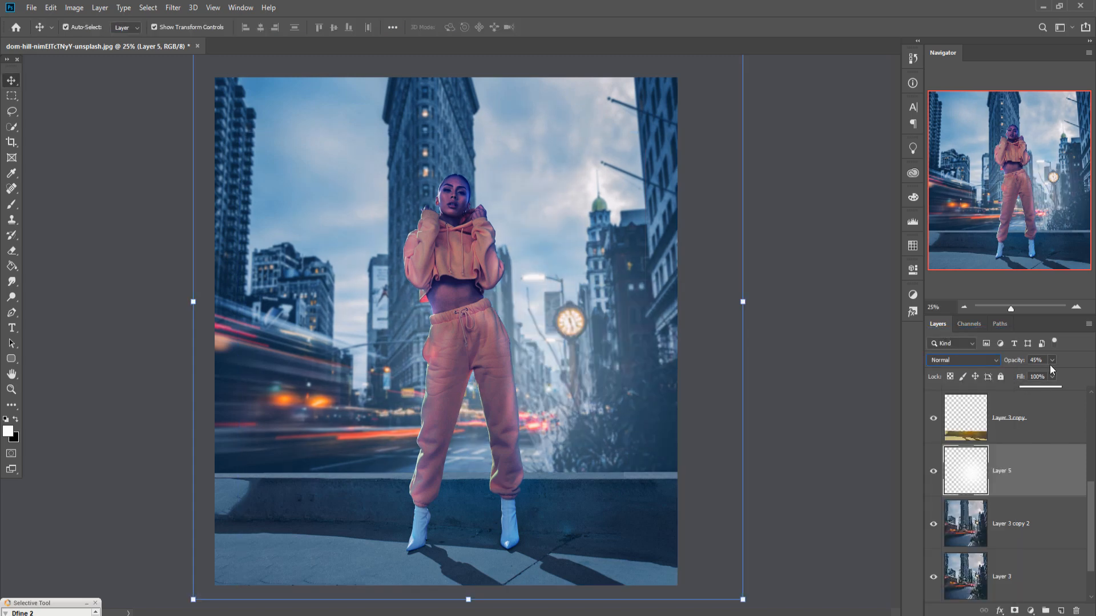
drag(1054, 374, 1056, 376)
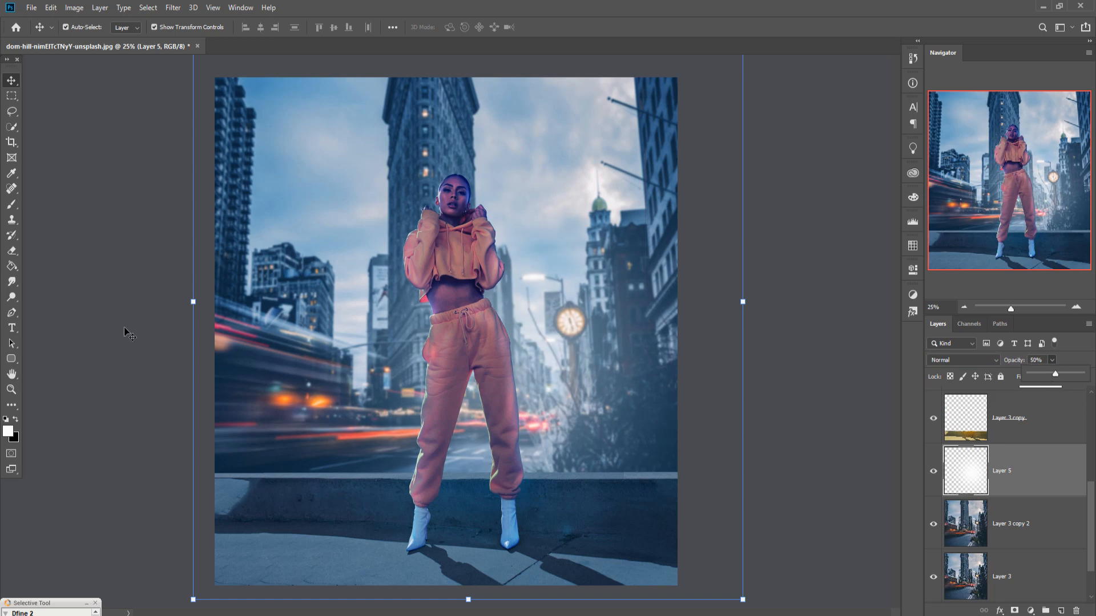
- Crop the document to the current canvas bounds, deleting all pixels that extend outside the image
click(9, 84)
key(ctrl+minus)
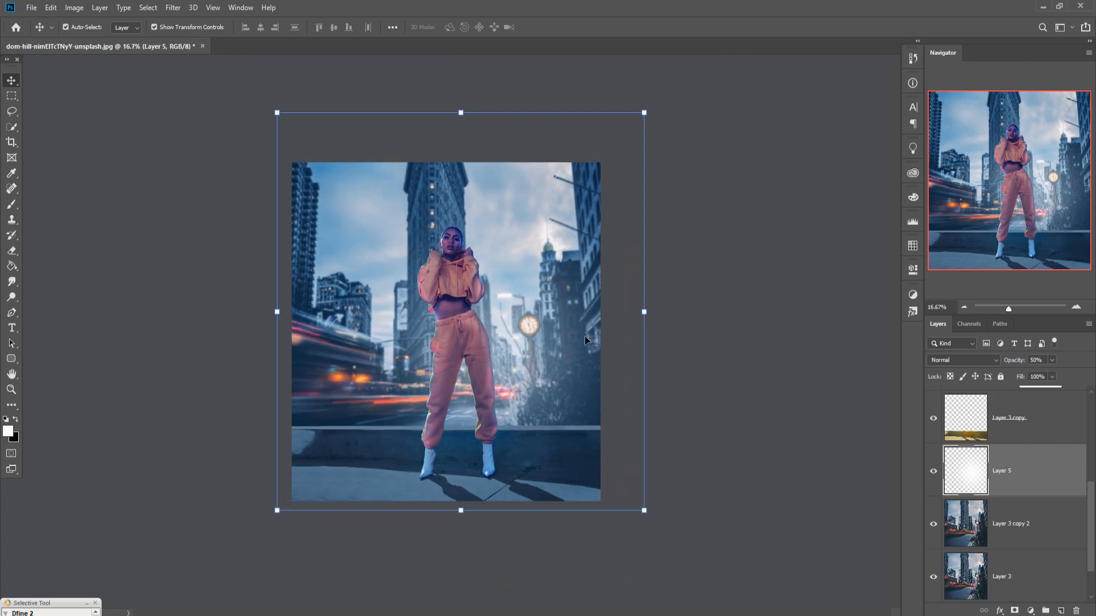
click(11, 142)
click(451, 292)
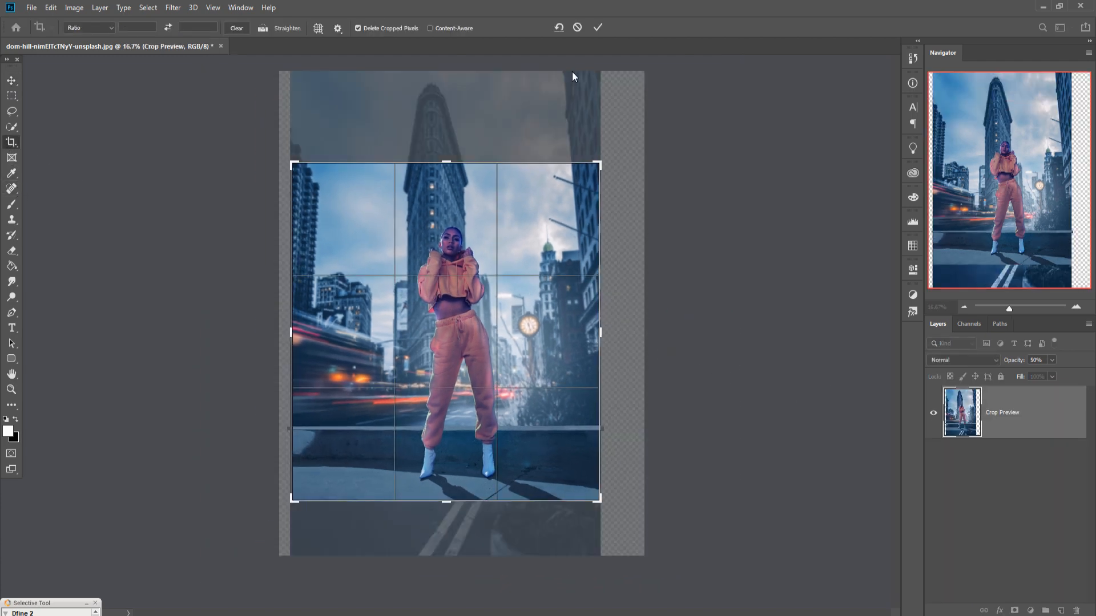
click(597, 28)
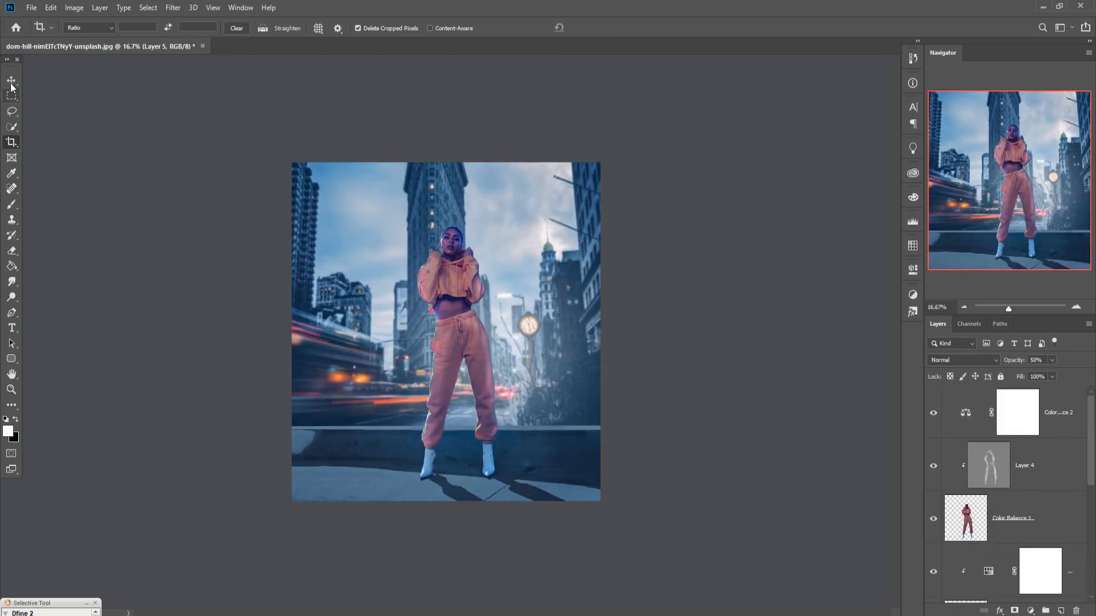
- Stamp all visible layers into a new layer above the top Color Balance 2 adjustment and duplicate that merged layer
click(11, 86)
click(1072, 435)
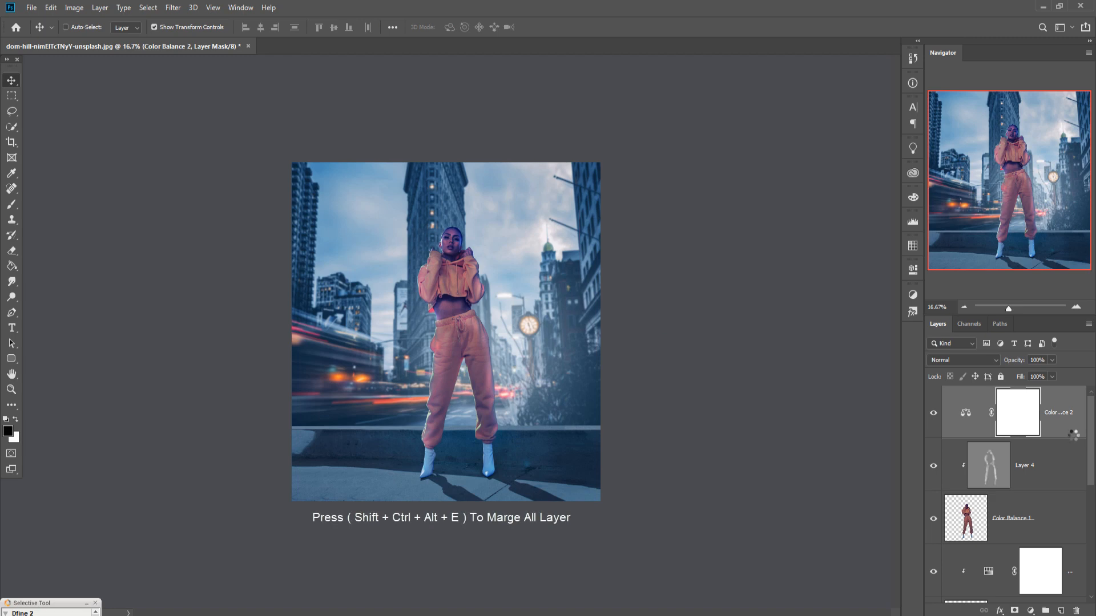
key(ctrl+shift+alt+e)
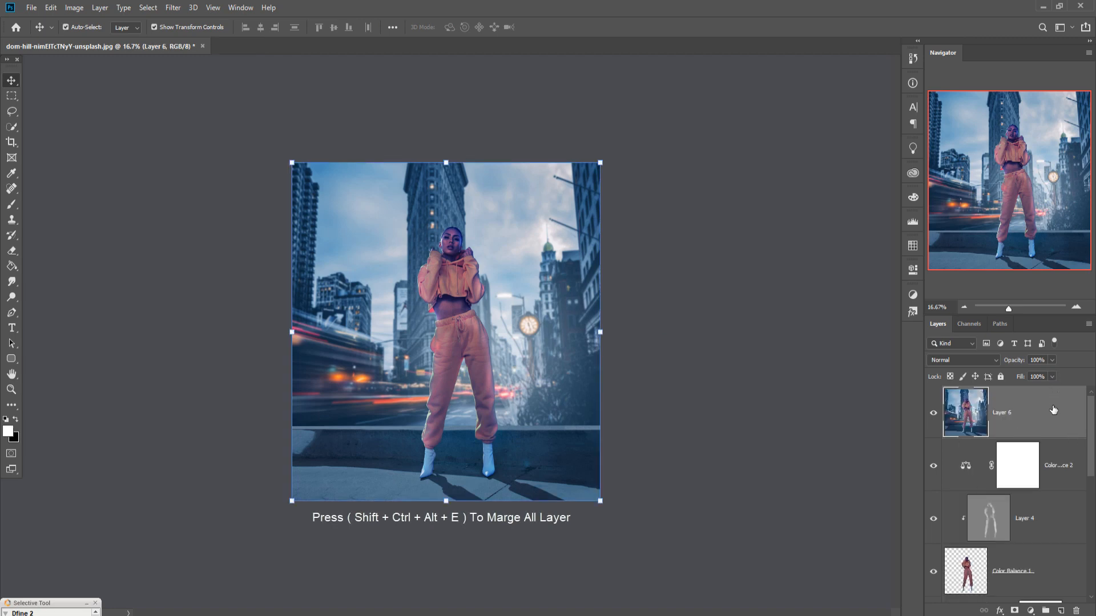
right_click(1048, 404)
click(925, 189)
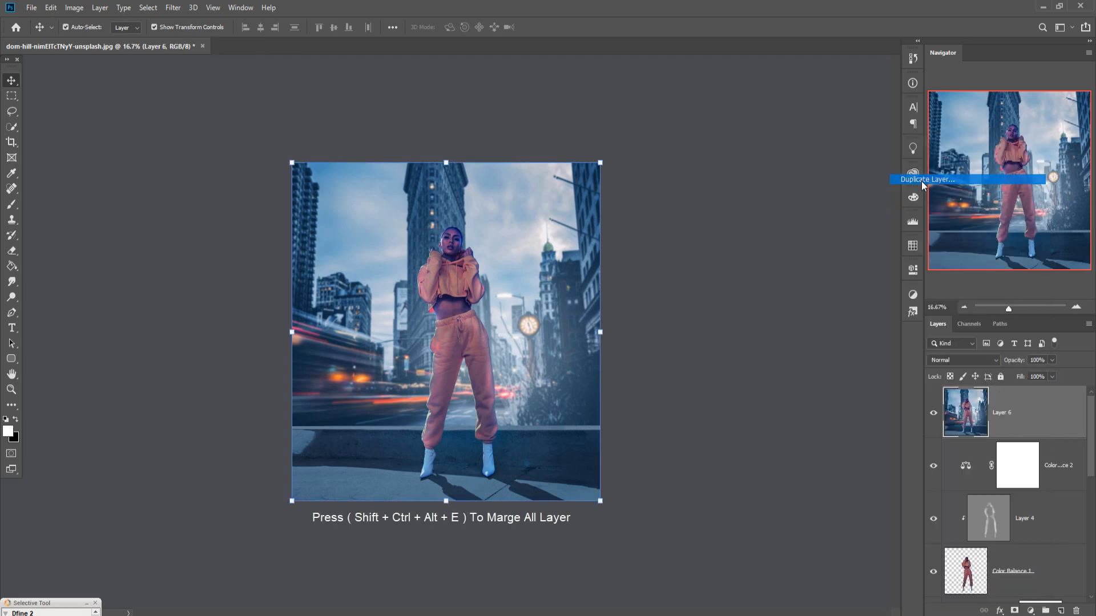
click(640, 179)
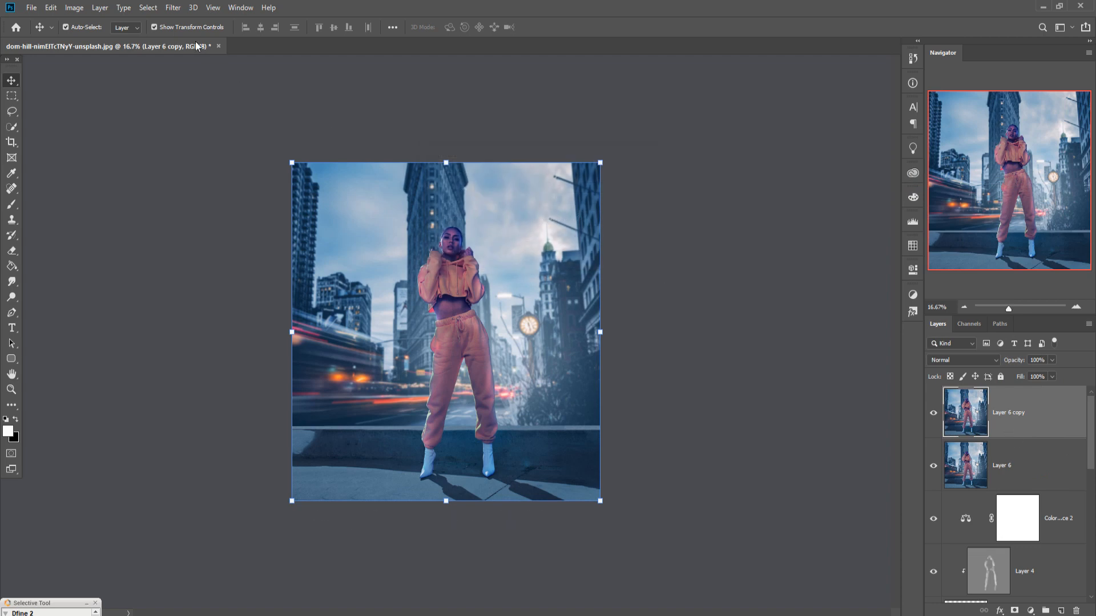
- Open the Camera Raw Filter on the duplicated merged layer and set Saturation to +35 and Temperature to +8
click(173, 8)
click(194, 78)
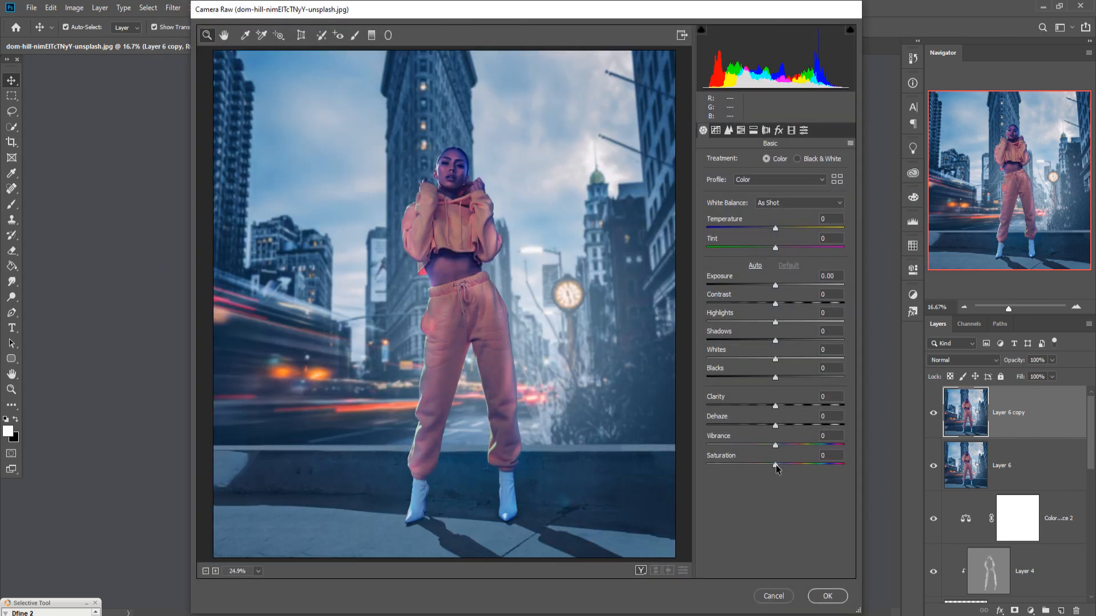
drag(776, 464, 799, 465)
drag(776, 227, 768, 228)
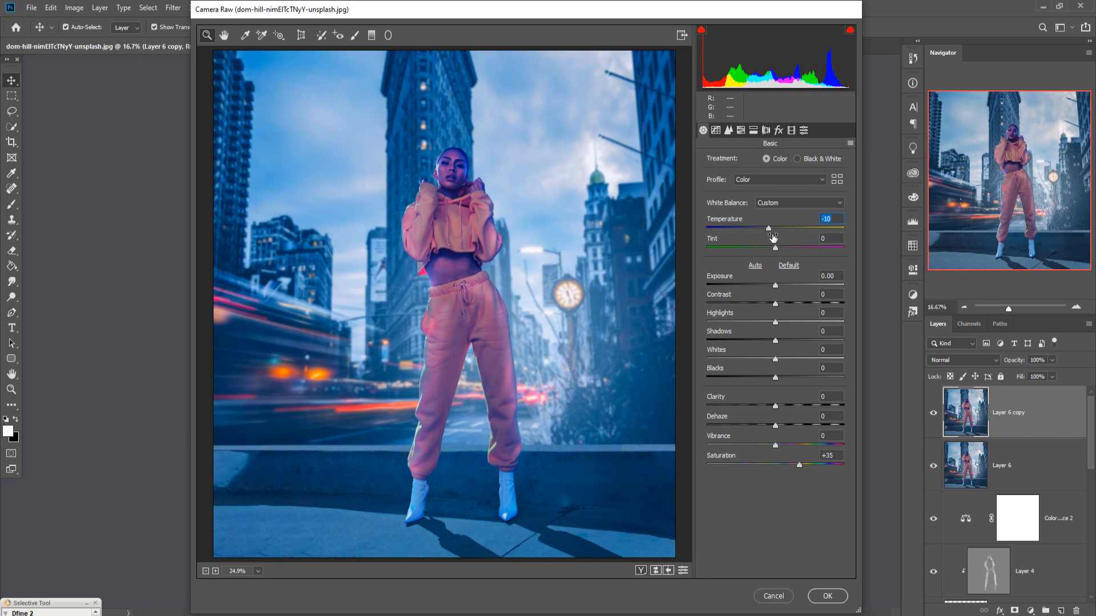
drag(769, 228, 782, 228)
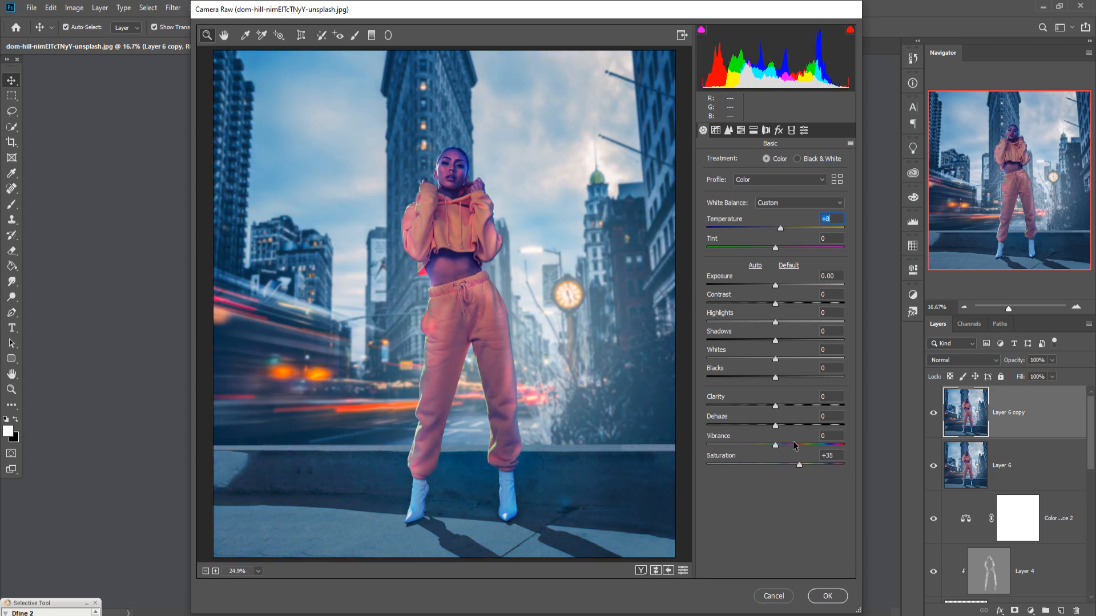
- Set Contrast to -37, Shadows to -26 and Blacks to -37 in Camera Raw and apply the filter
drag(776, 303, 750, 301)
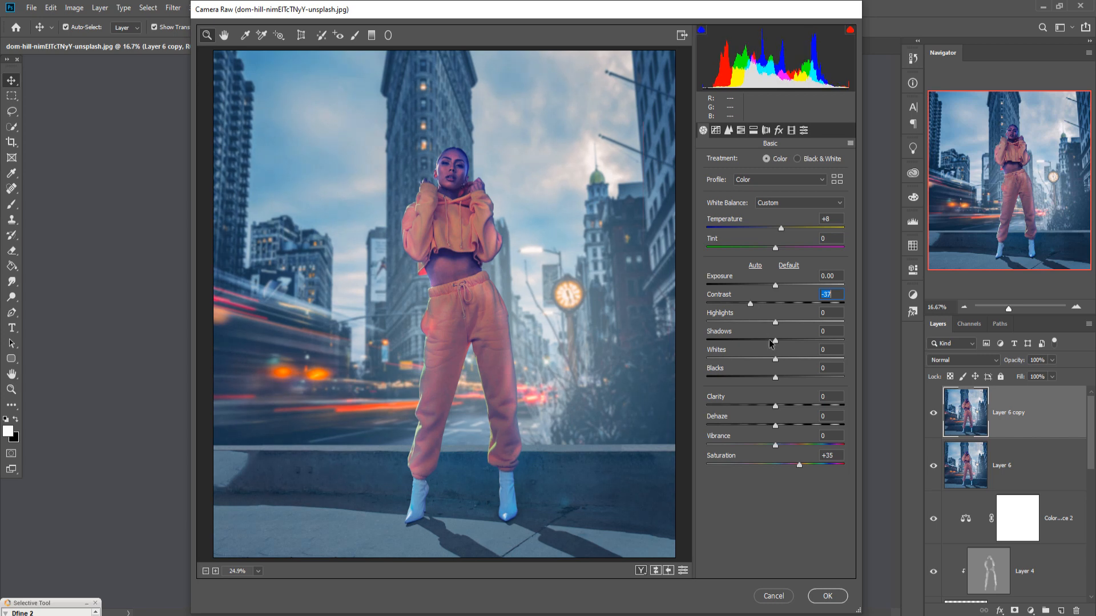
drag(775, 340, 758, 342)
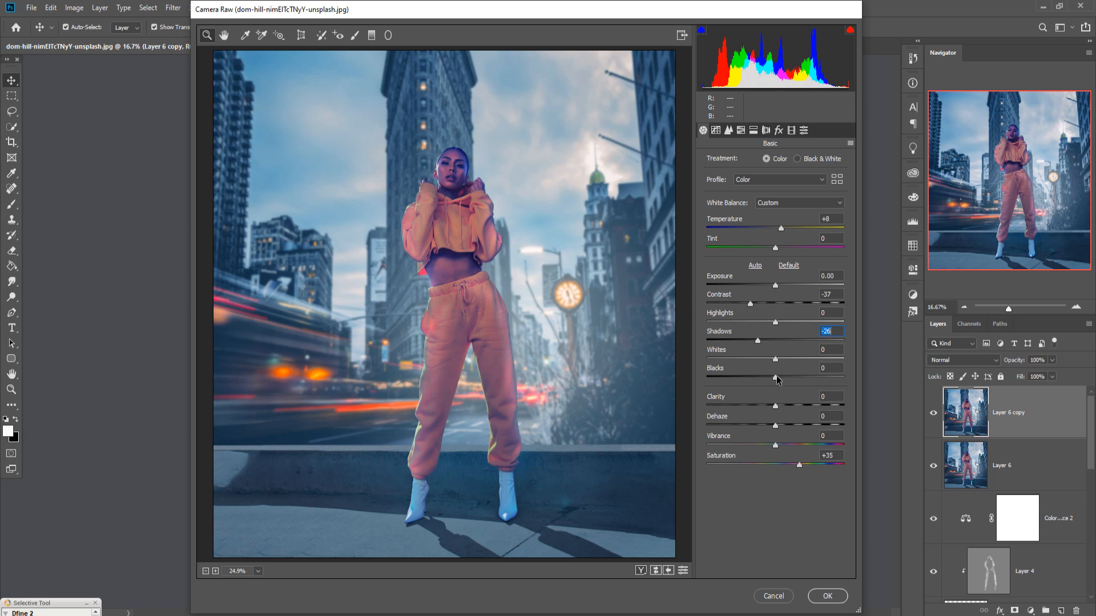
drag(775, 377, 750, 376)
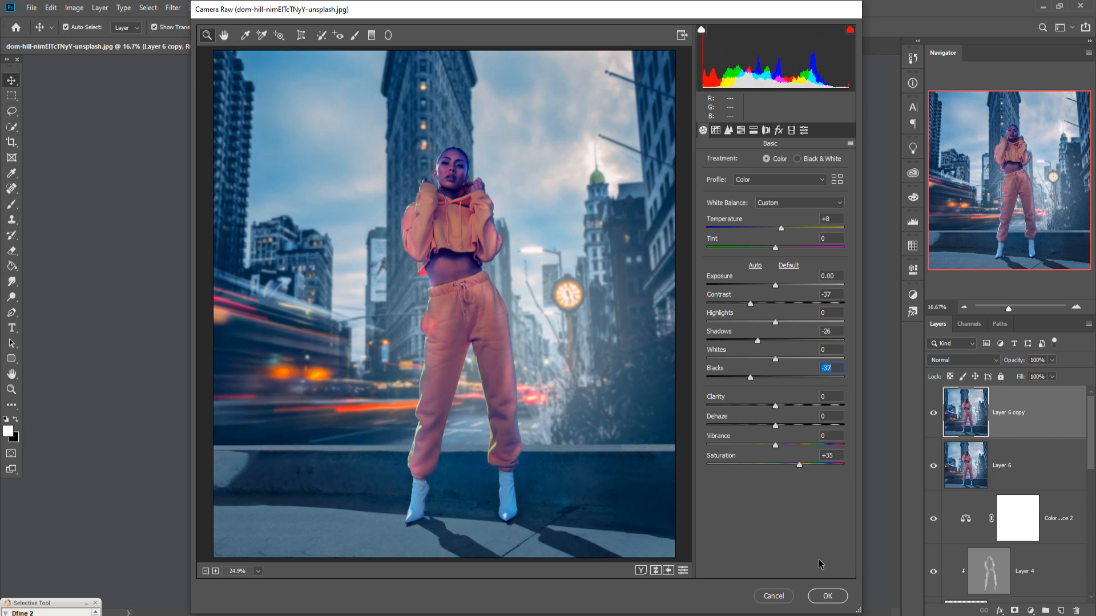
click(825, 596)
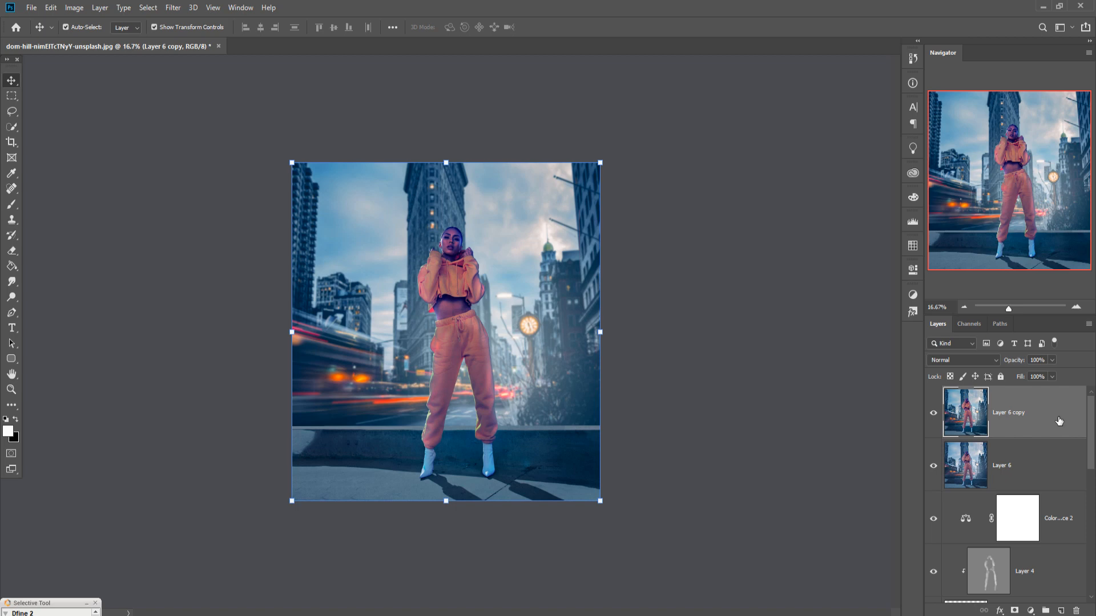
- Add a Photo Filter adjustment with Warming Filter (85) at 25% density and stamp all visible layers into a new layer above it
click(1030, 611)
click(1037, 533)
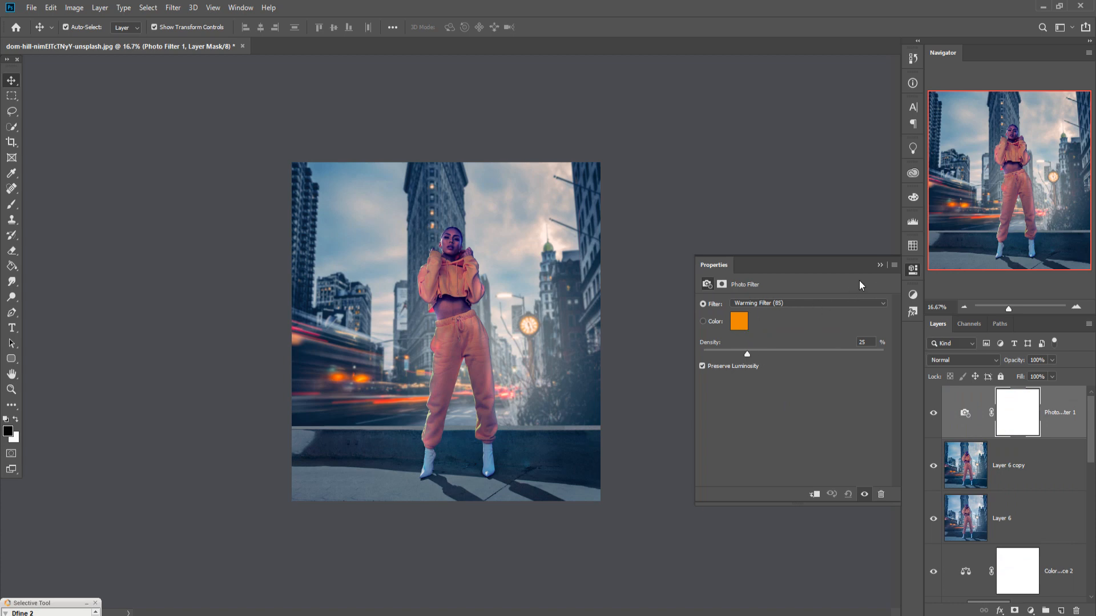
click(879, 264)
key(ctrl+2)
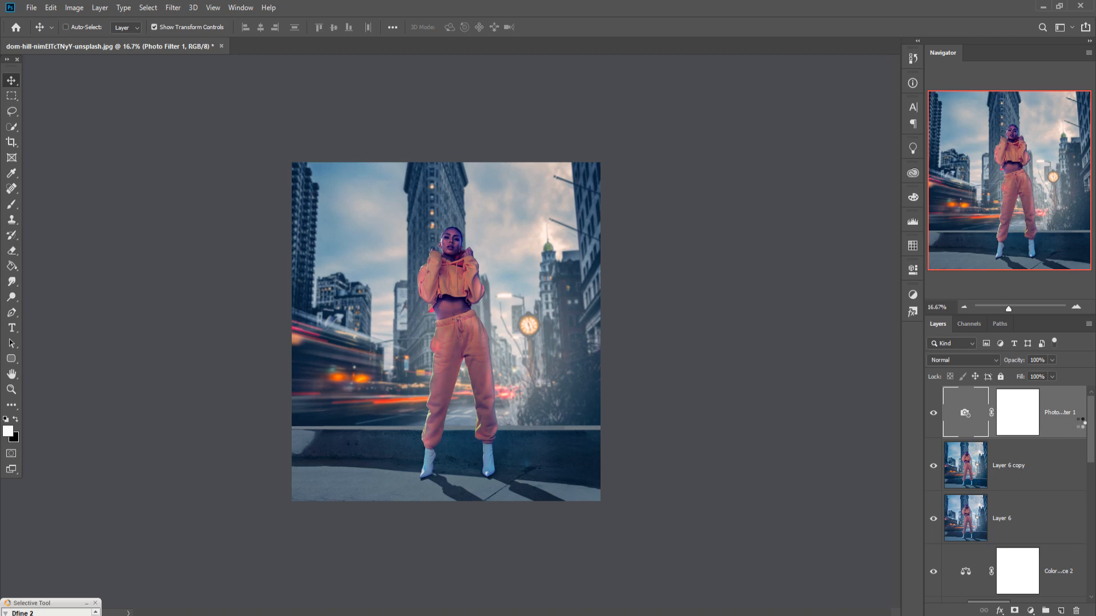
key(ctrl+alt+shift+e)
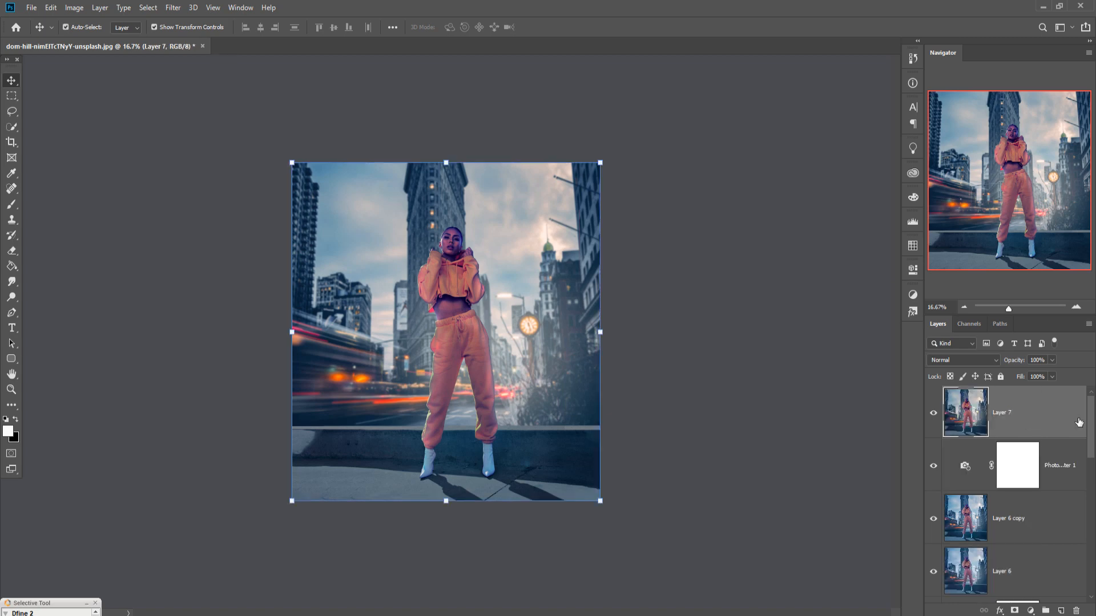